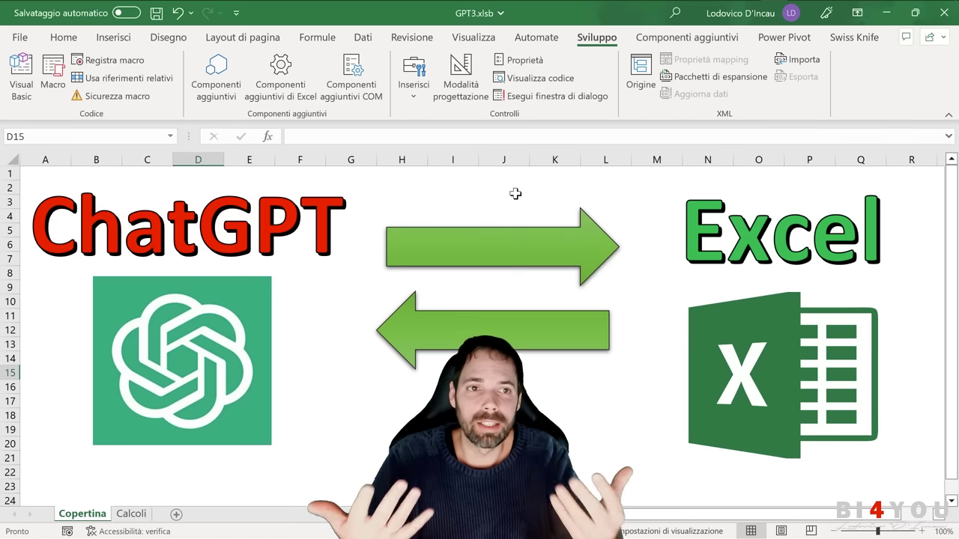
Step: Show the Swiss Knife ribbon tools and switch to the empty Calcoli sheet
{"action": "left_click", "coordinate": [854, 37]}
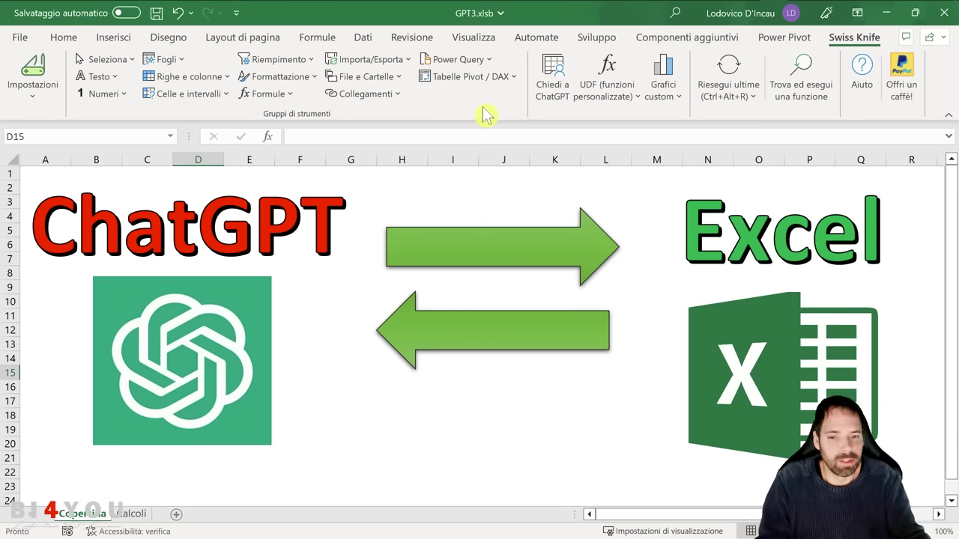
{"action": "left_click", "coordinate": [135, 514]}
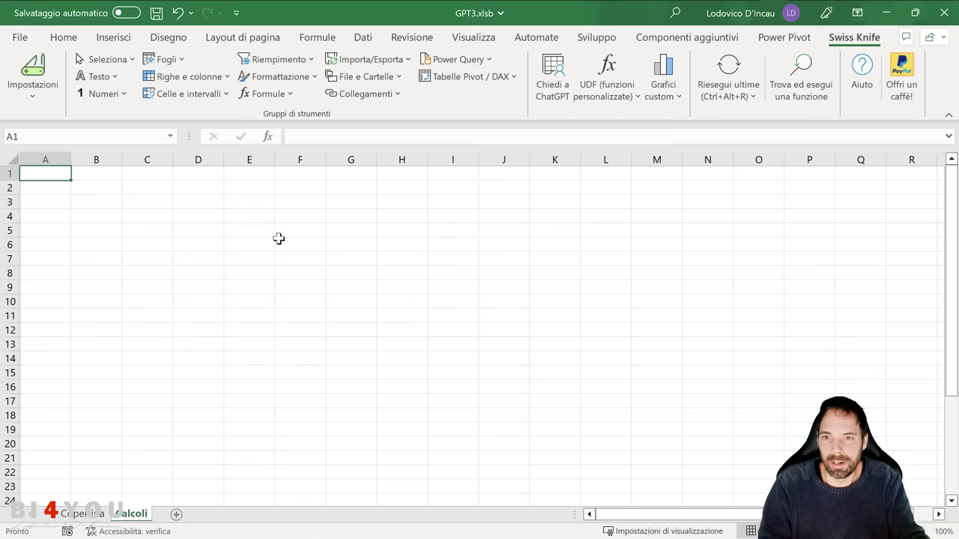
Step: Ask ChatGPT for the ten densest Italian cities, keeping 'Genera output sul foglio di lavoro' ticked
{"action": "left_click", "coordinate": [553, 83]}
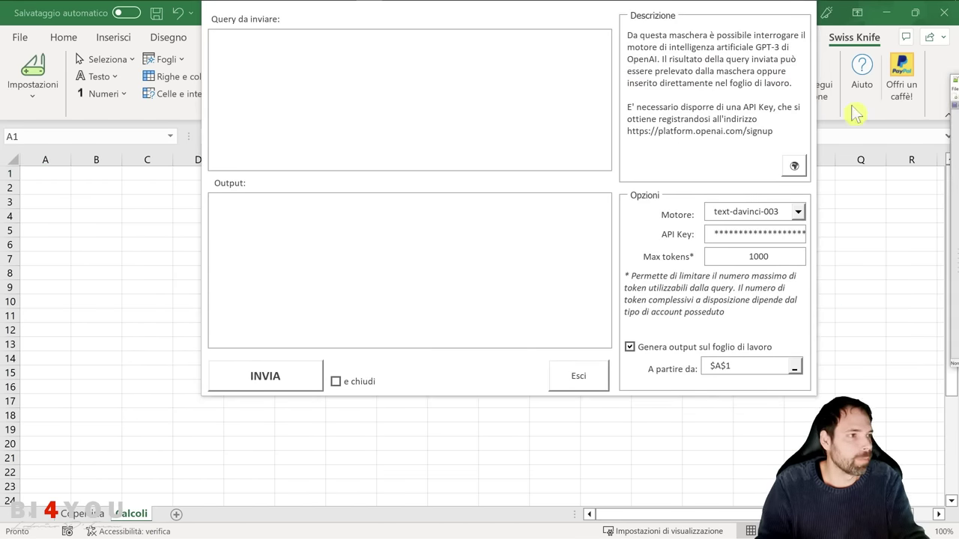
{"action": "left_click", "coordinate": [300, 82]}
{"action": "type", "text": "Creami una tabella con le seguenti informazioni, prima colonna \"Città italiane\" seconda colonna \"Densità delle città\", riportami le prime 10 città con maggiore densità"}
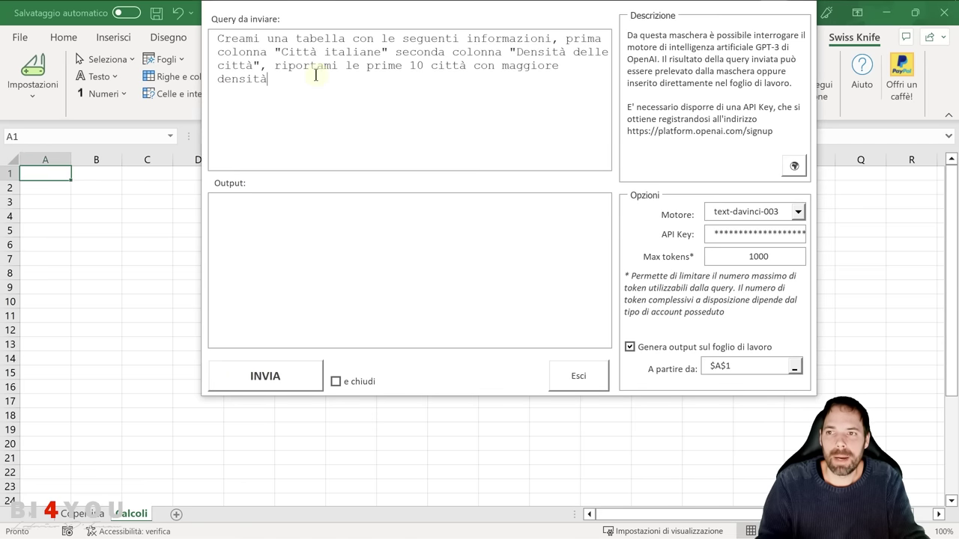
{"action": "left_click", "coordinate": [295, 388]}
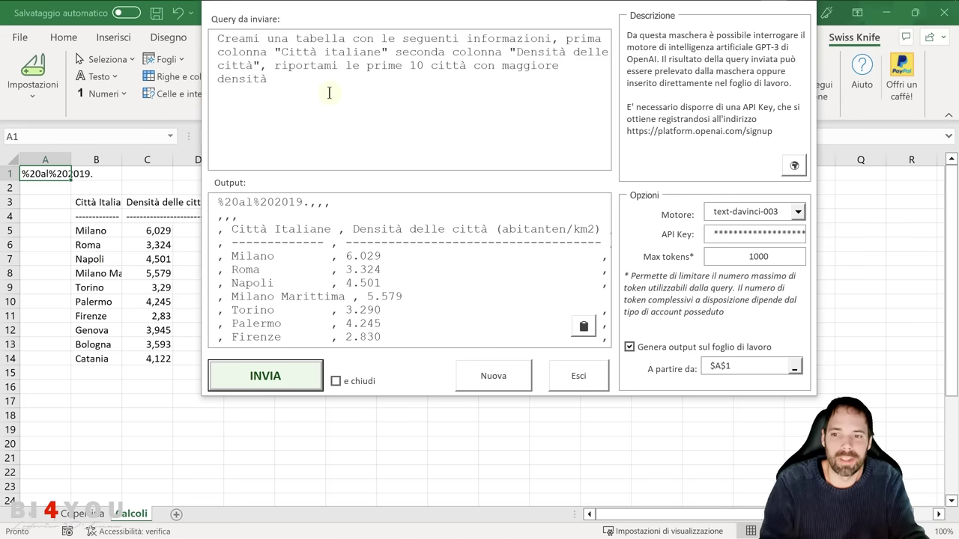
{"action": "left_click", "coordinate": [303, 230]}
{"action": "scroll", "coordinate": [312, 234], "scroll_direction": "down", "scroll_amount": 1}
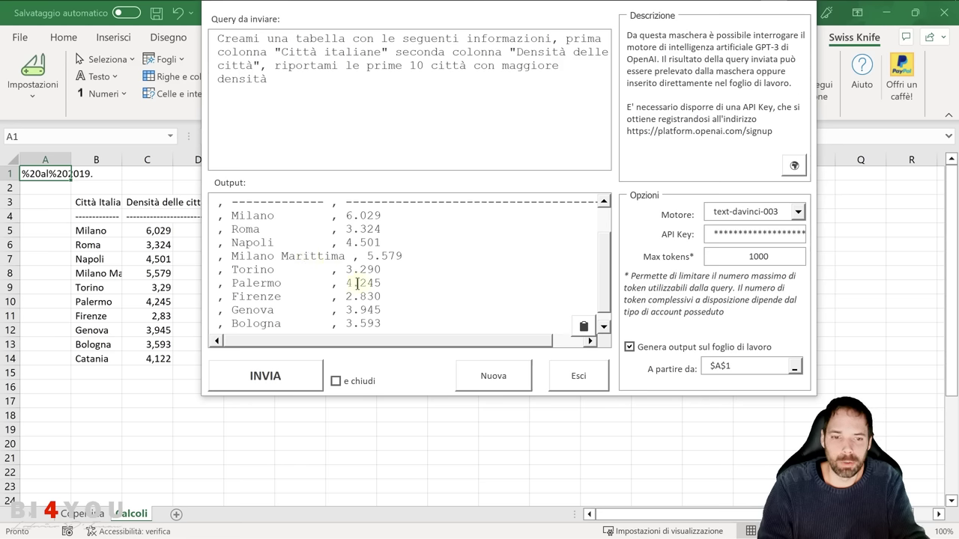
{"action": "left_click", "coordinate": [630, 347]}
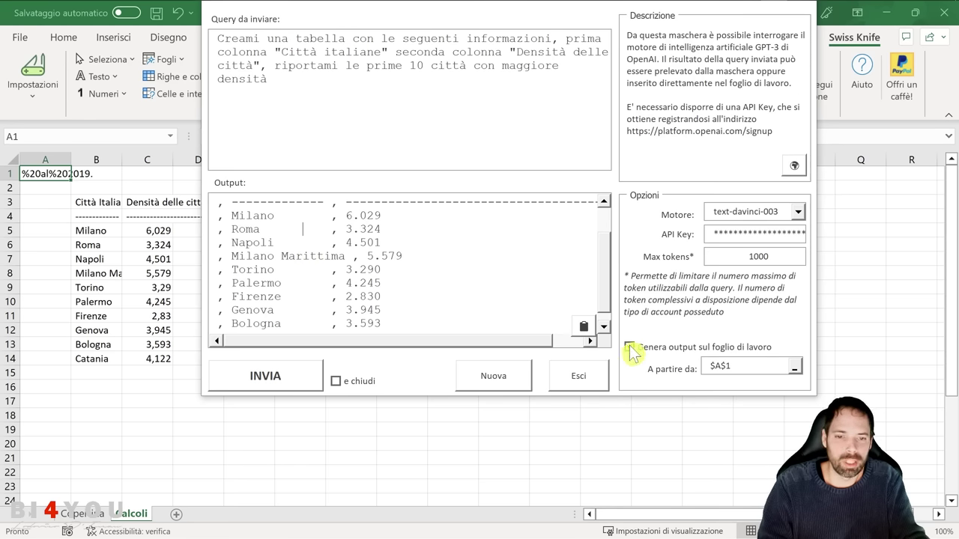
{"action": "left_click", "coordinate": [629, 347]}
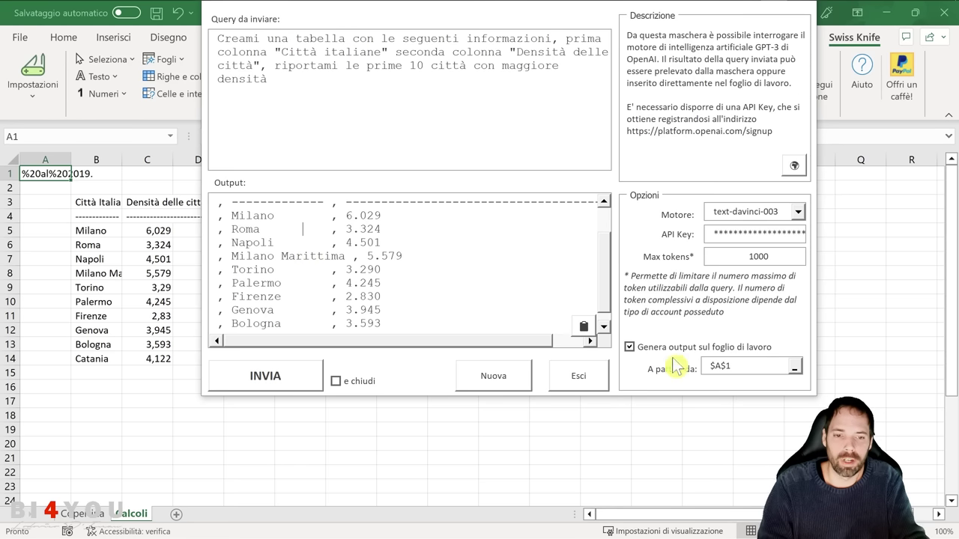
Step: Close the ChatGPT window, delete the stray text in A1, and autofit columns B and C
{"action": "left_click", "coordinate": [592, 378]}
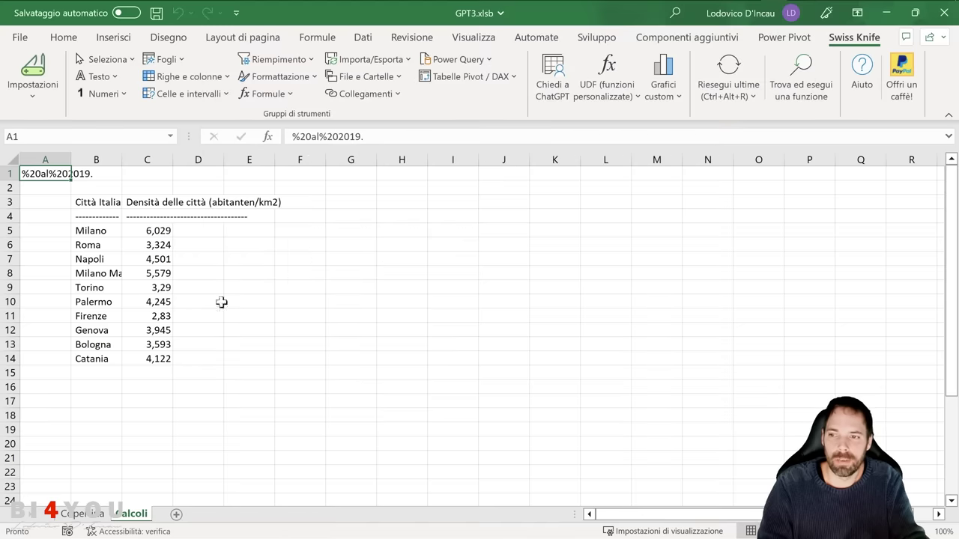
{"action": "left_click", "coordinate": [147, 274]}
{"action": "left_click", "coordinate": [45, 173]}
{"action": "key", "text": "Delete"}
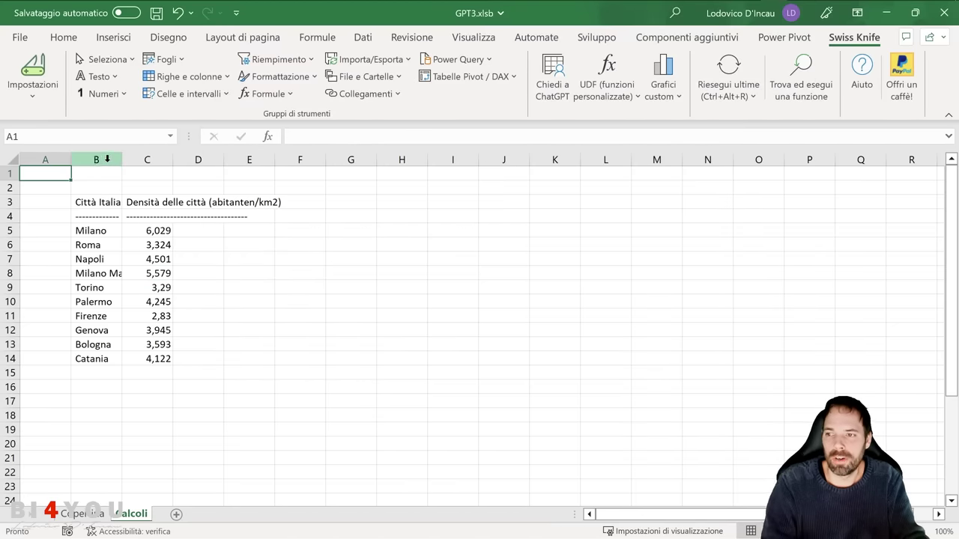
{"action": "left_click_drag", "start_coordinate": [107, 159], "coordinate": [152, 159]}
{"action": "double_click", "coordinate": [121, 159]}
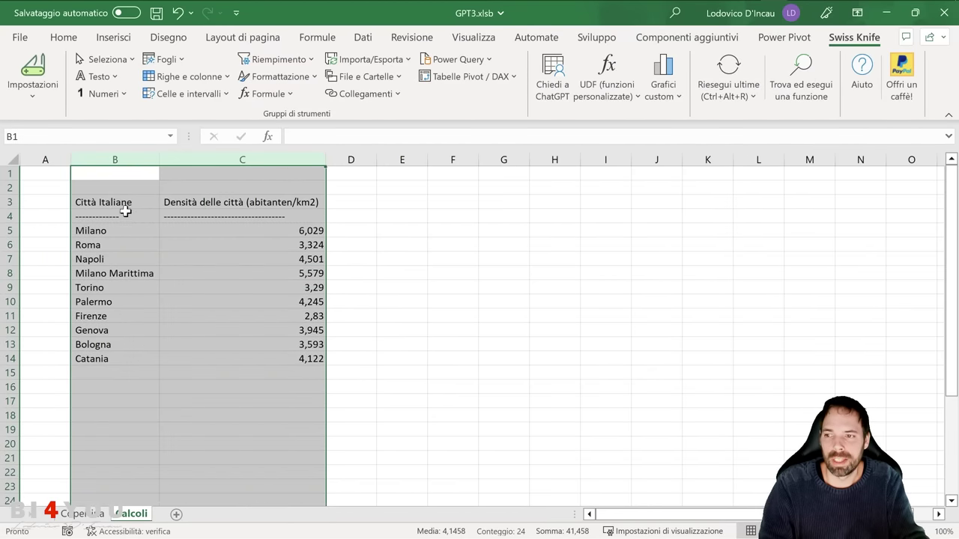
Step: Check the city names and density values in B5:C14, ending on cell B5
{"action": "left_click_drag", "start_coordinate": [117, 232], "coordinate": [122, 360]}
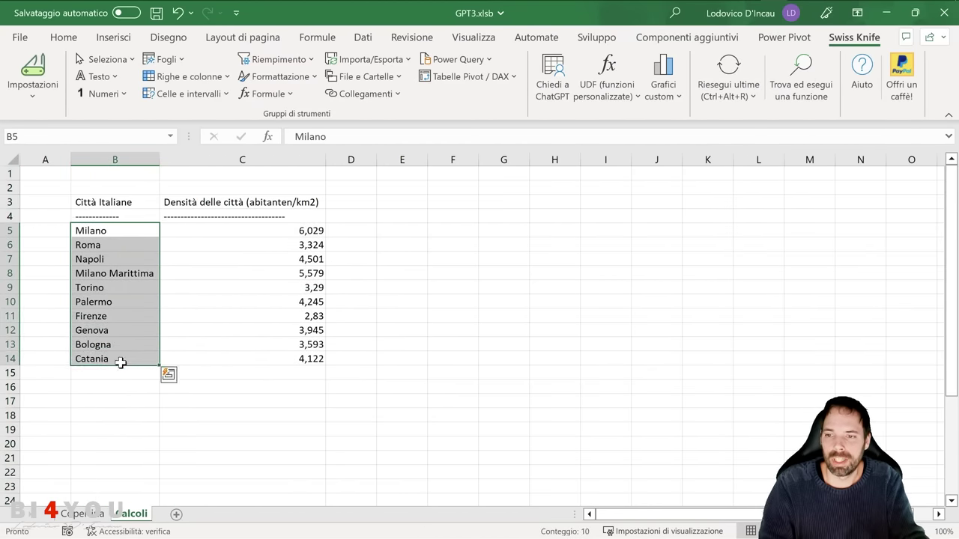
{"action": "left_click_drag", "start_coordinate": [310, 231], "coordinate": [308, 359]}
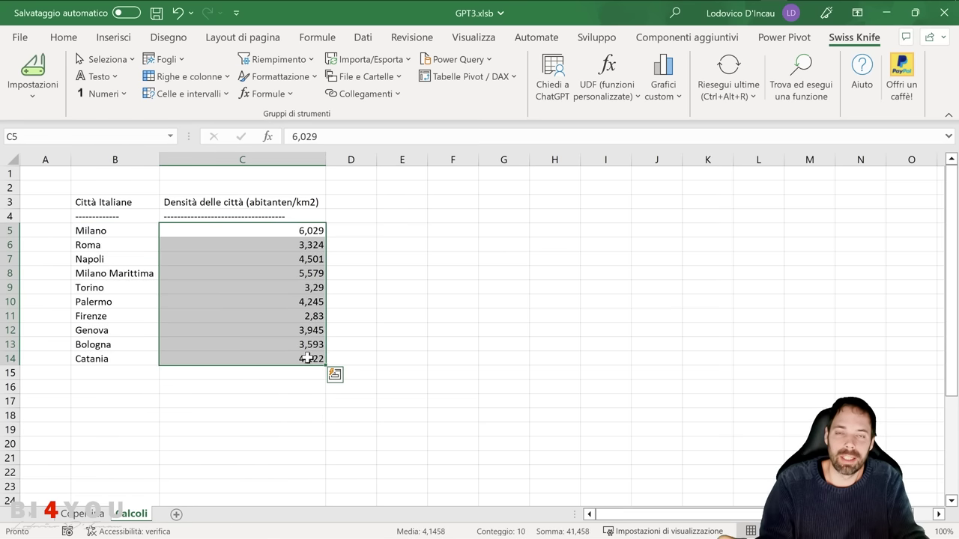
{"action": "left_click", "coordinate": [304, 231]}
{"action": "left_click", "coordinate": [296, 259]}
{"action": "left_click", "coordinate": [297, 287]}
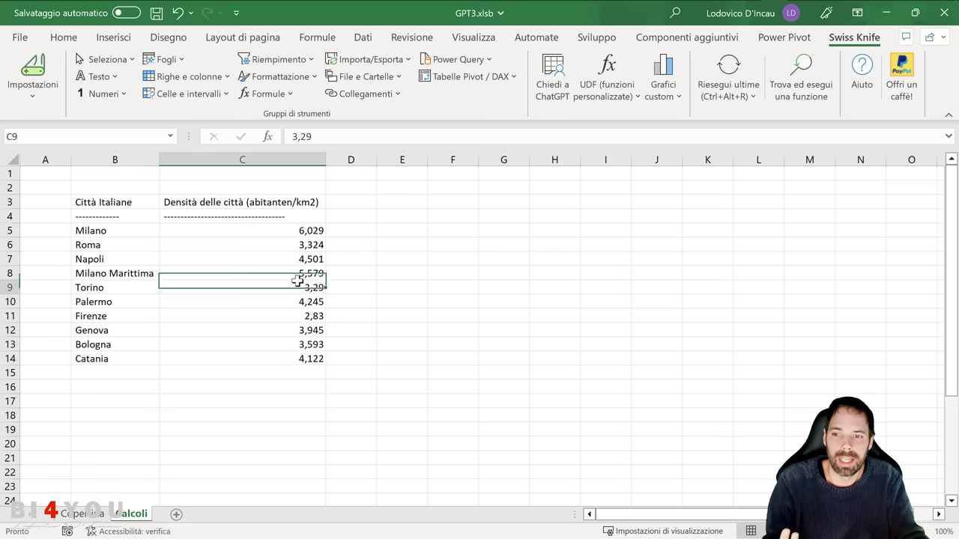
{"action": "left_click", "coordinate": [301, 330]}
{"action": "left_click", "coordinate": [298, 246]}
{"action": "left_click", "coordinate": [299, 232]}
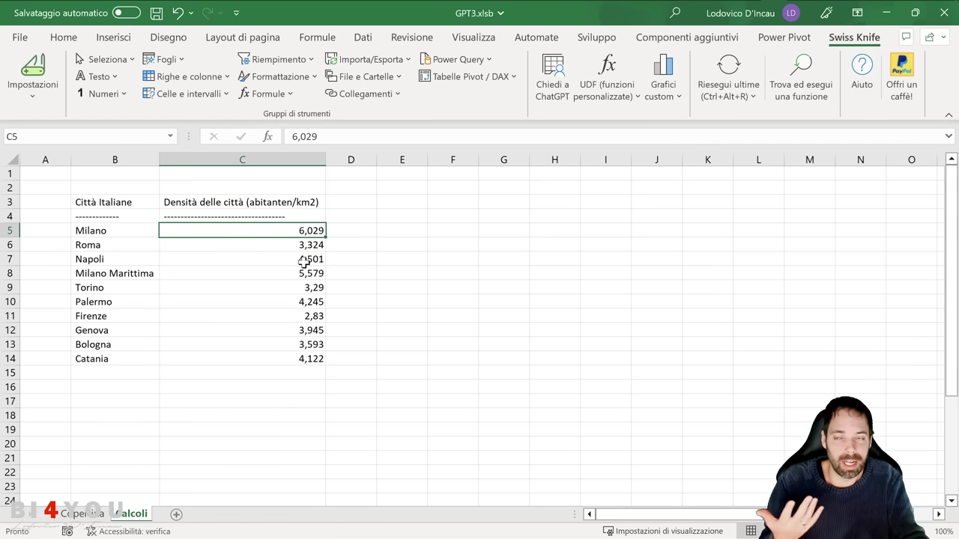
{"action": "left_click", "coordinate": [135, 236]}
Step: Ask ChatGPT for a VBA function that e-mails an attachment and copy its answer
{"action": "left_click", "coordinate": [552, 90]}
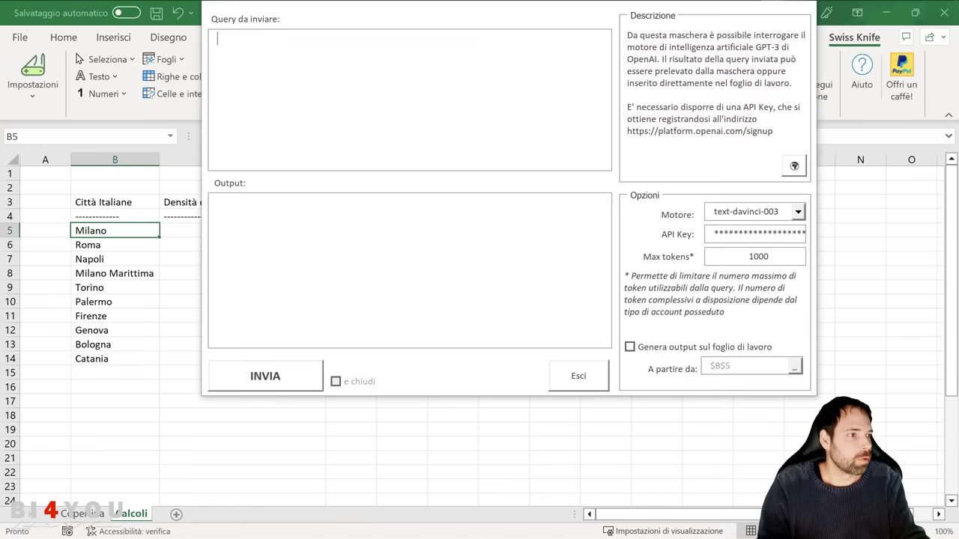
{"action": "left_click", "coordinate": [259, 78]}
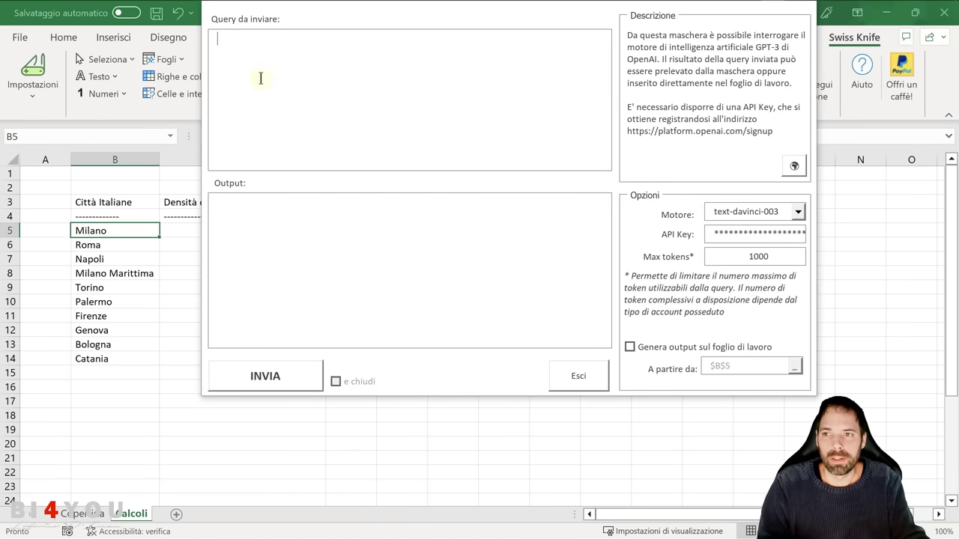
{"action": "type", "text": "Crea una funzione in vba di excel che mi permetta di inviare una email con un allegato"}
{"action": "left_click", "coordinate": [278, 375]}
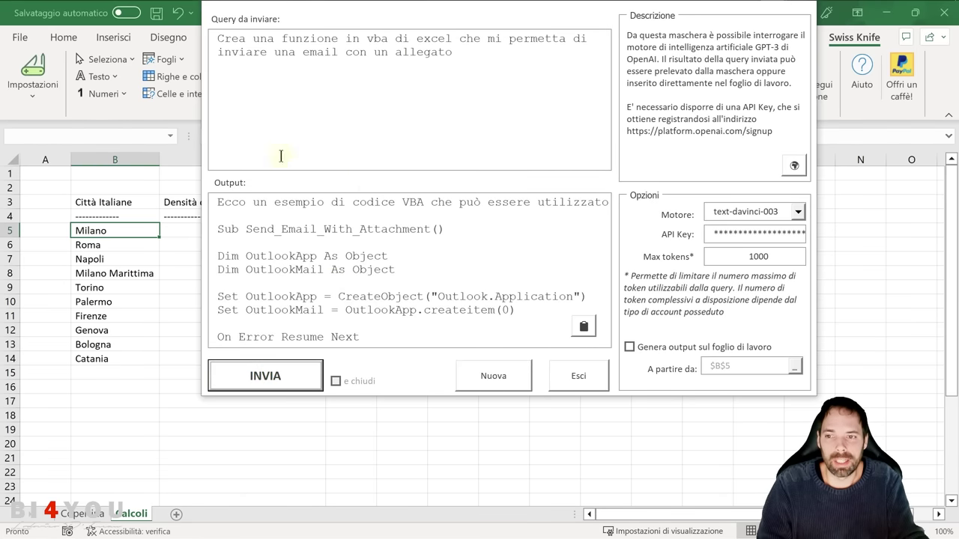
{"action": "left_click", "coordinate": [287, 242]}
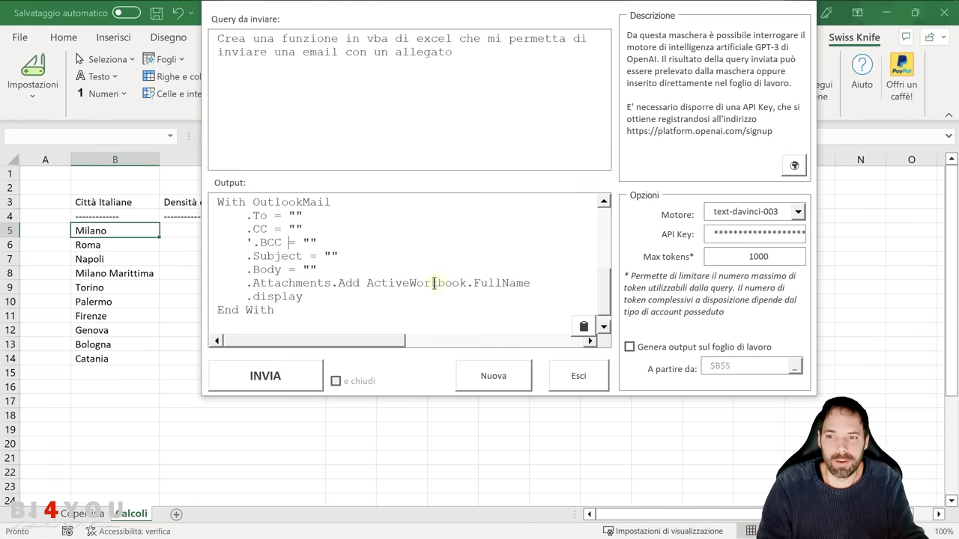
{"action": "left_click", "coordinate": [584, 326]}
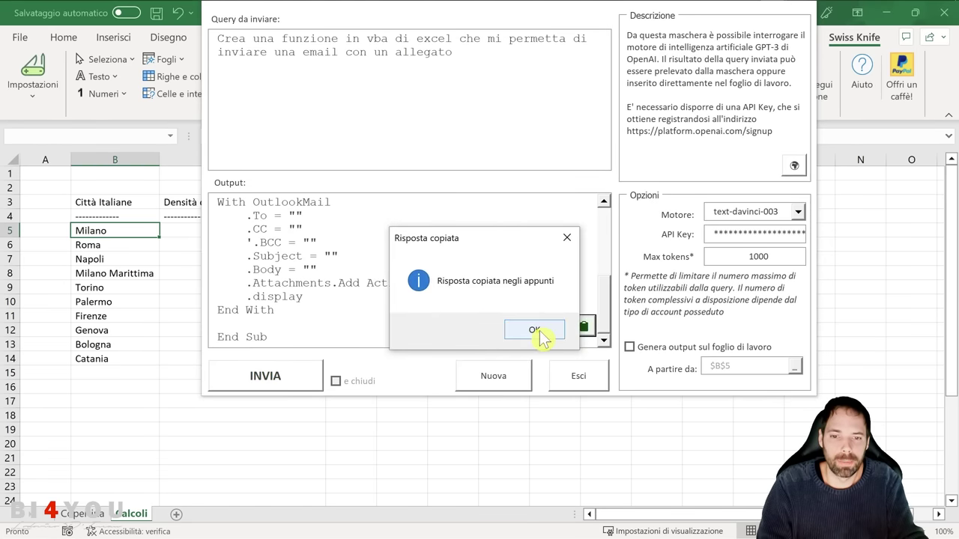
{"action": "left_click", "coordinate": [514, 329]}
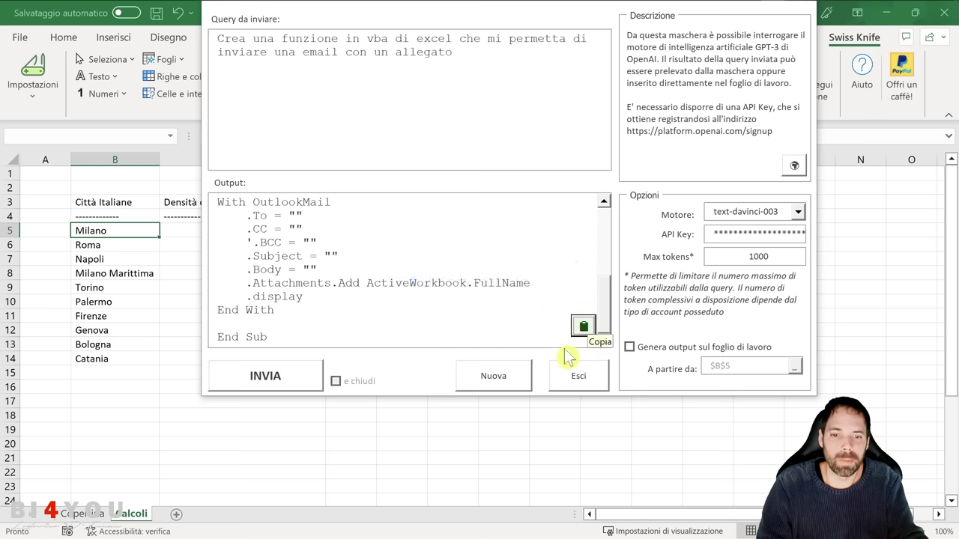
{"action": "left_click", "coordinate": [581, 381]}
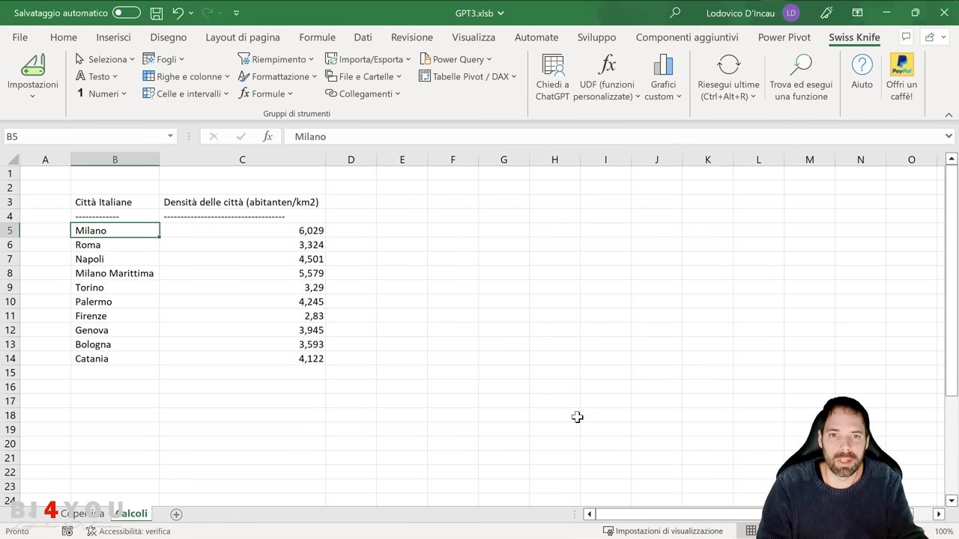
Step: Paste the e-mail macro into a new module, Modulo1, in the VBA editor
{"action": "left_click", "coordinate": [594, 39]}
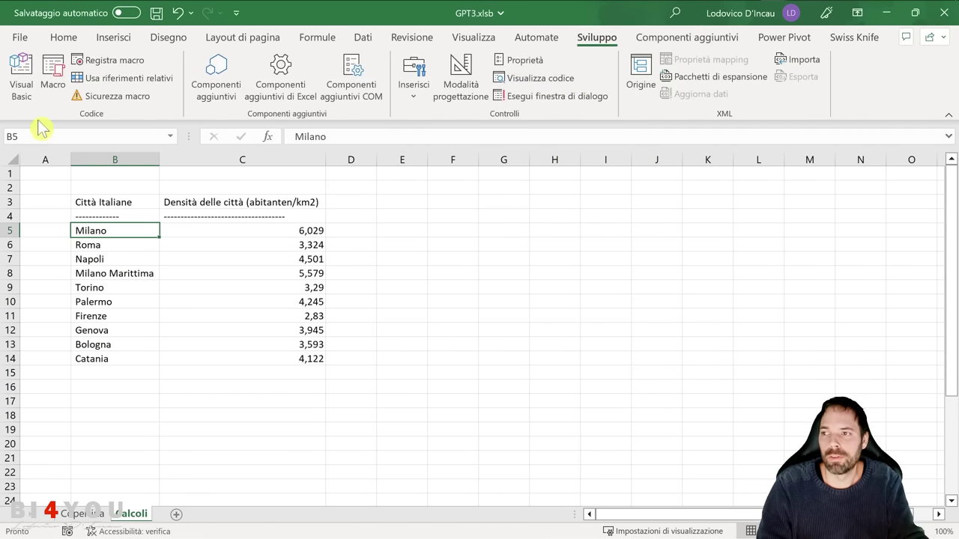
{"action": "left_click", "coordinate": [20, 74]}
{"action": "right_click", "coordinate": [144, 241]}
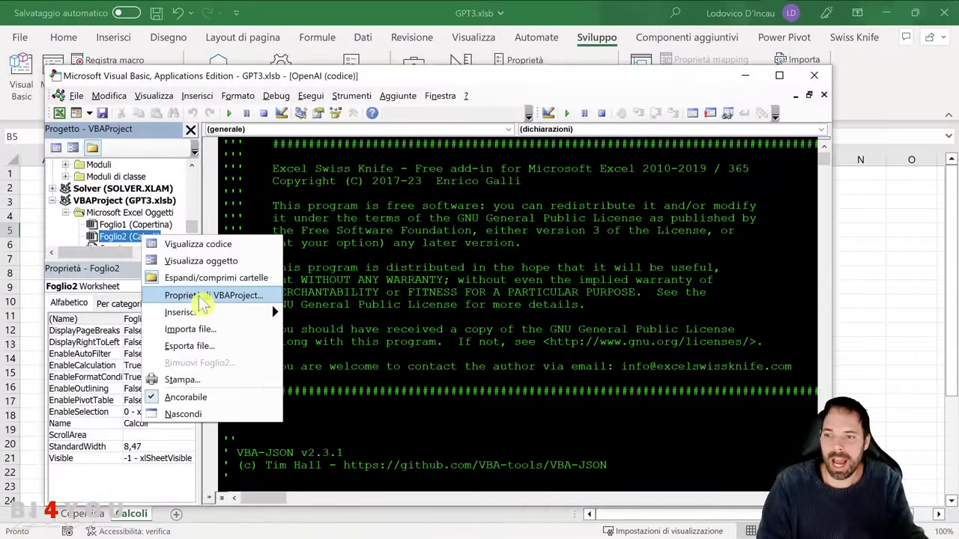
{"action": "mouse_move", "coordinate": [262, 314]}
{"action": "left_click", "coordinate": [329, 328]}
{"action": "key", "text": "ctrl+v"}
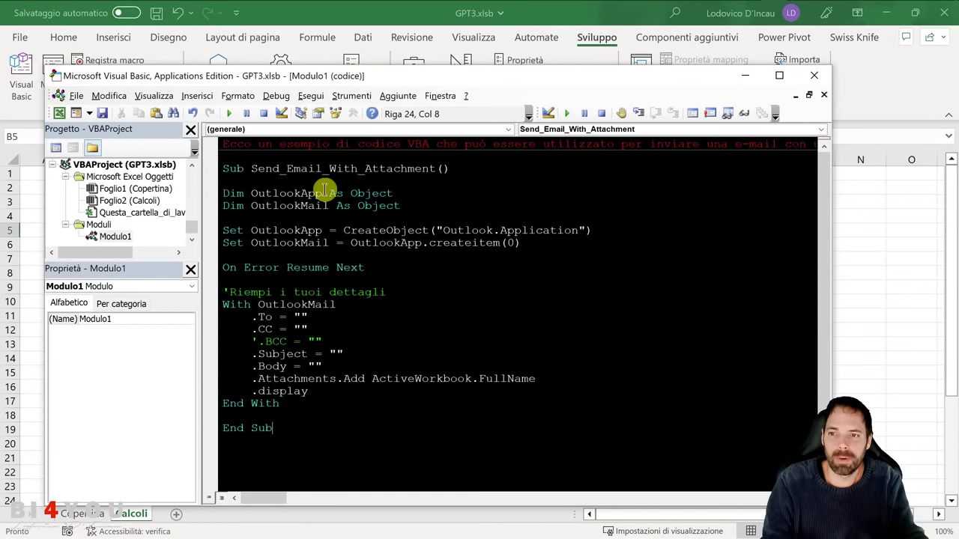
Step: Comment out the explanatory first line with an apostrophe and review the macro body
{"action": "left_click", "coordinate": [223, 145]}
{"action": "left_click", "coordinate": [329, 156]}
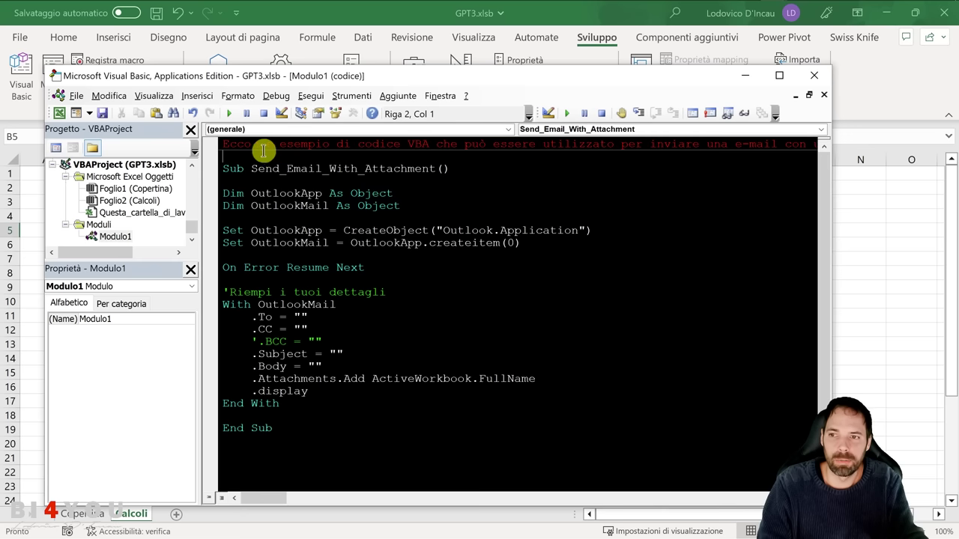
{"action": "left_click", "coordinate": [223, 147]}
{"action": "left_click", "coordinate": [226, 150]}
{"action": "type", "text": "'"}
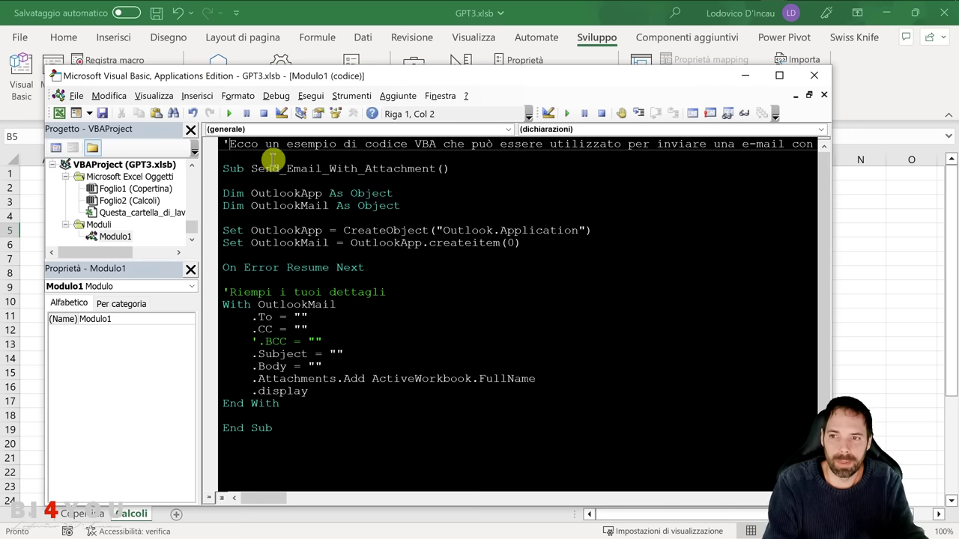
{"action": "left_click", "coordinate": [274, 160]}
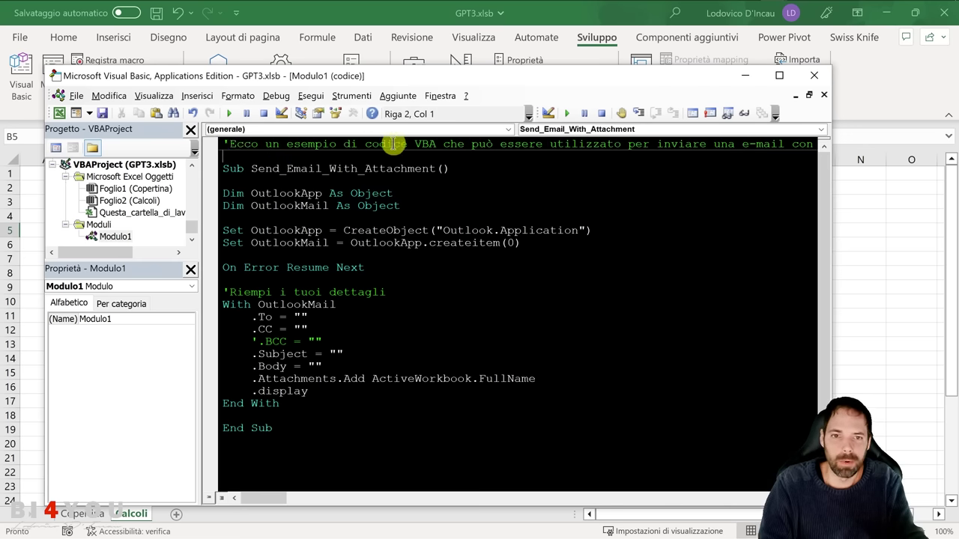
{"action": "left_click_drag", "start_coordinate": [223, 194], "coordinate": [392, 392]}
{"action": "left_click", "coordinate": [413, 275]}
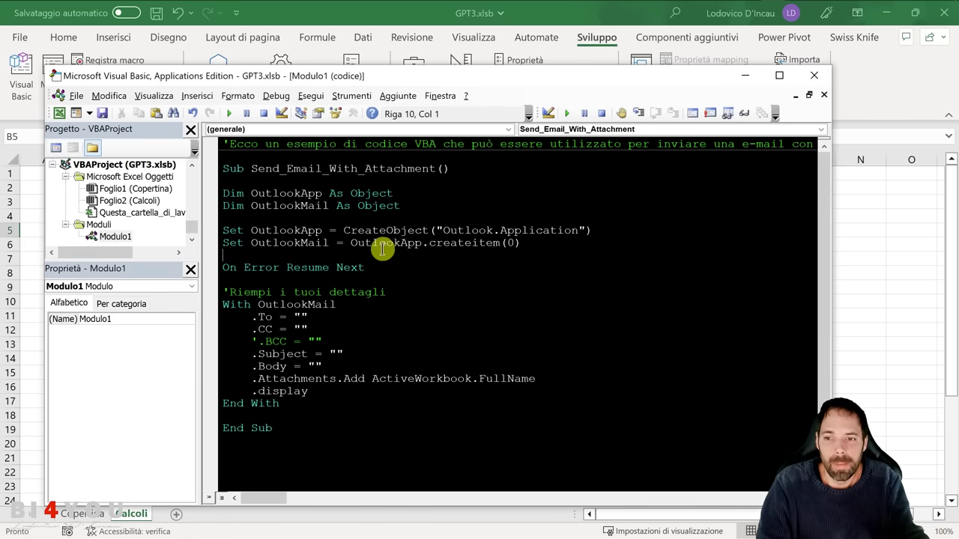
Step: Walk through the createitem, On Error Resume Next, .To and .CC lines
{"action": "left_click_drag", "start_coordinate": [382, 248], "coordinate": [525, 245]}
{"action": "left_click", "coordinate": [266, 248]}
{"action": "left_click", "coordinate": [427, 293]}
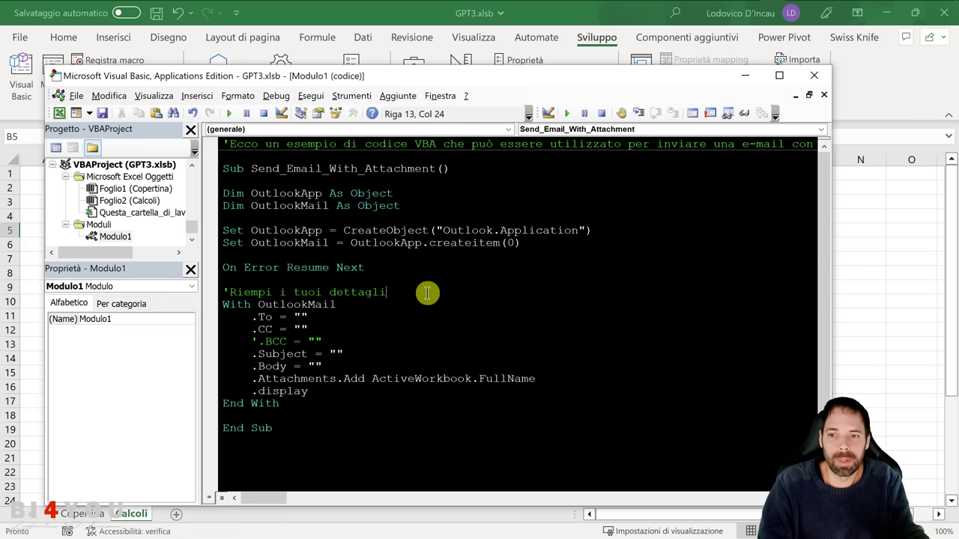
{"action": "left_click", "coordinate": [357, 266]}
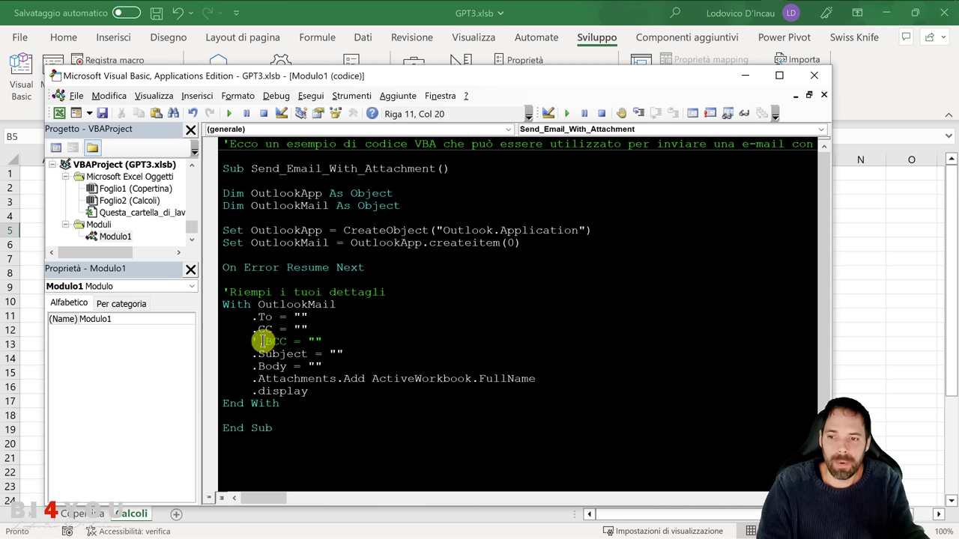
{"action": "left_click", "coordinate": [301, 329]}
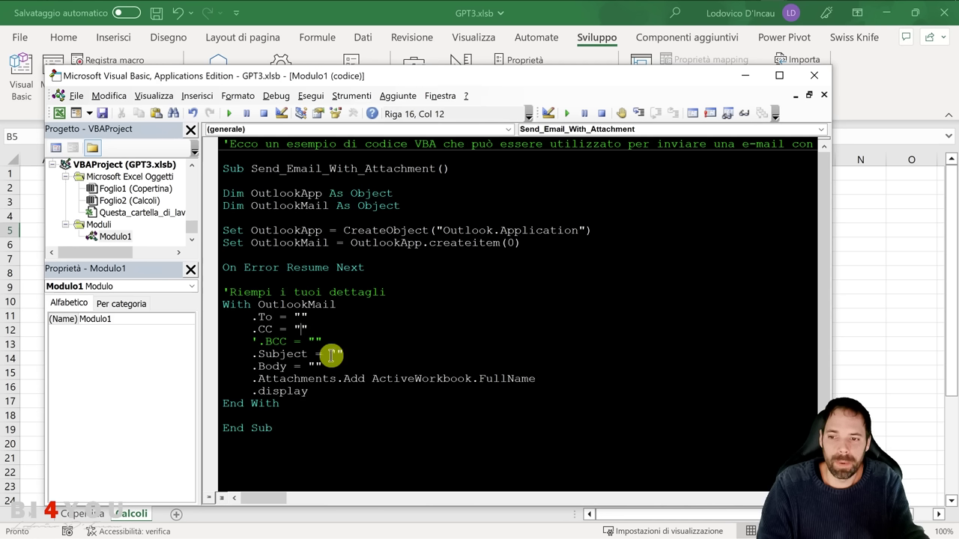
{"action": "left_click", "coordinate": [304, 319]}
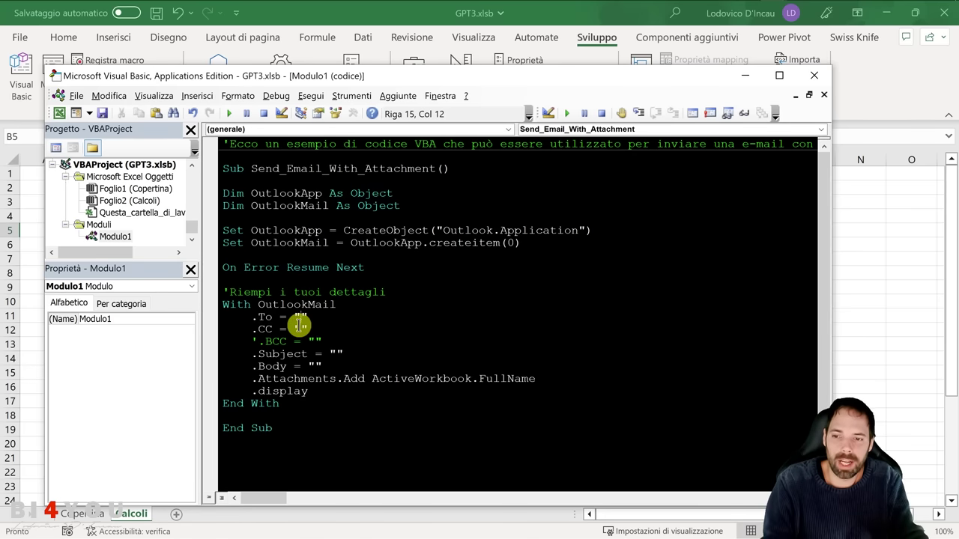
{"action": "left_click", "coordinate": [301, 329]}
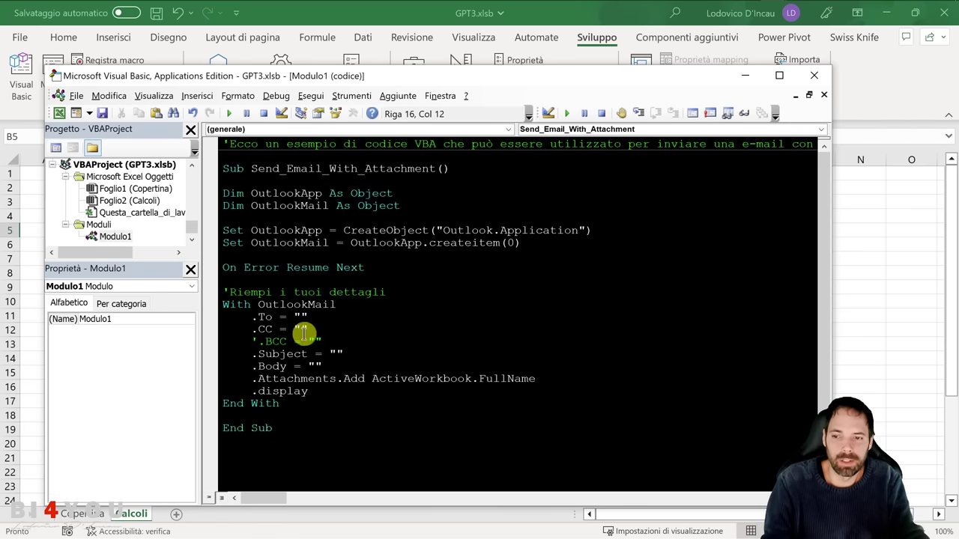
Step: Walk through the .Subject, .Body and .display lines and the OutlookApp declaration
{"action": "left_click", "coordinate": [343, 355]}
{"action": "left_click", "coordinate": [314, 365]}
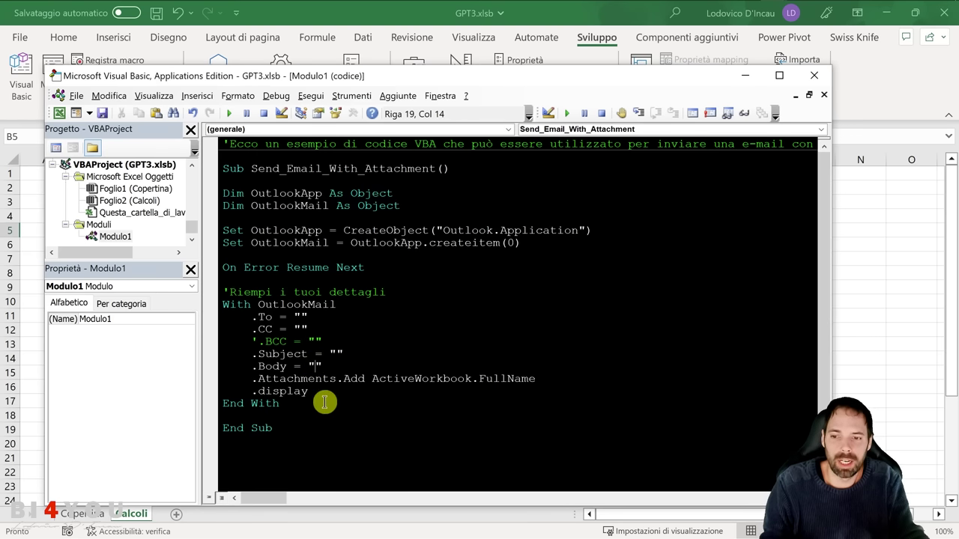
{"action": "left_click", "coordinate": [325, 392]}
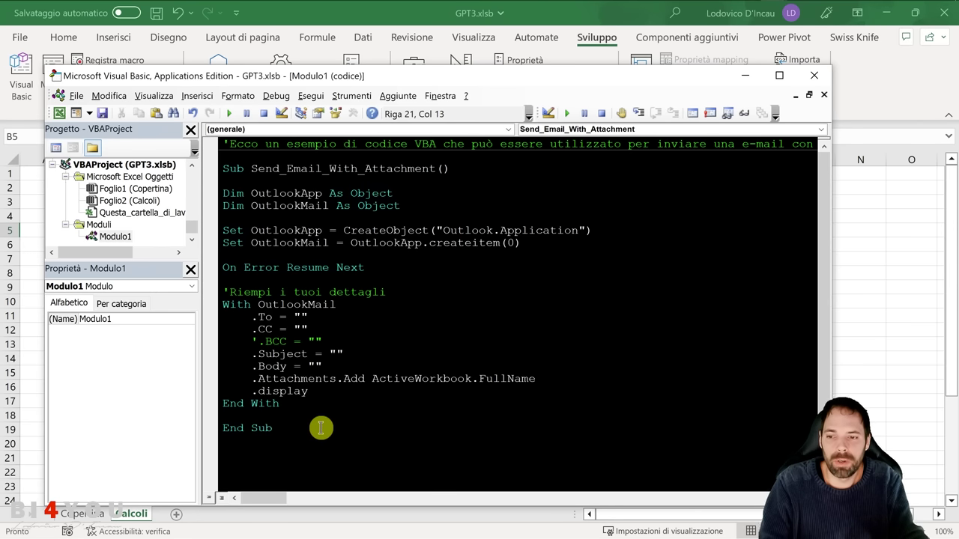
{"action": "left_click_drag", "start_coordinate": [321, 428], "coordinate": [225, 174]}
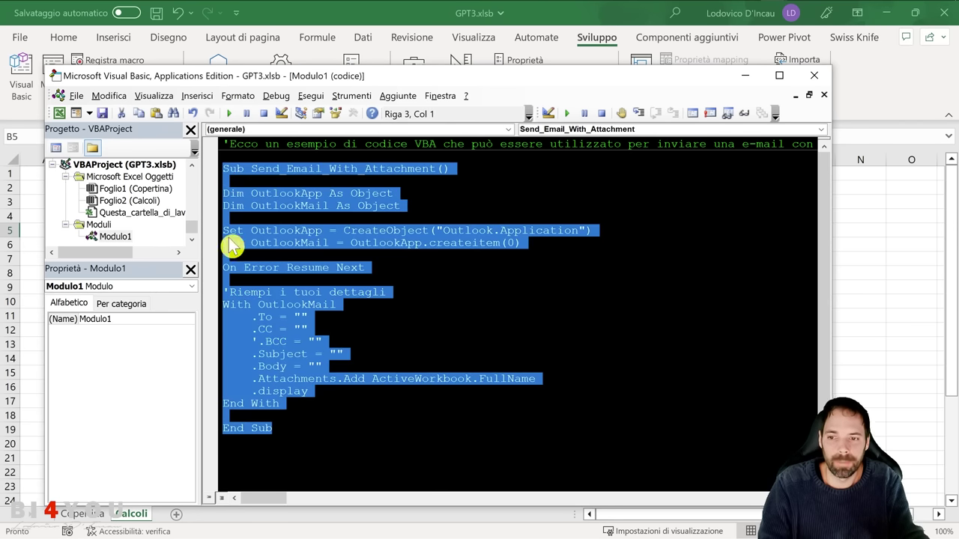
{"action": "left_click", "coordinate": [416, 319]}
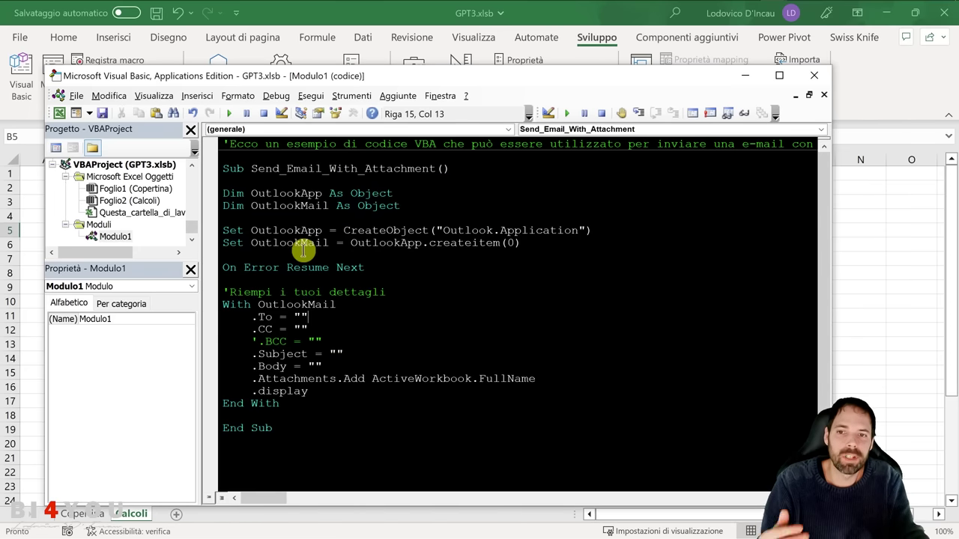
{"action": "left_click", "coordinate": [460, 188]}
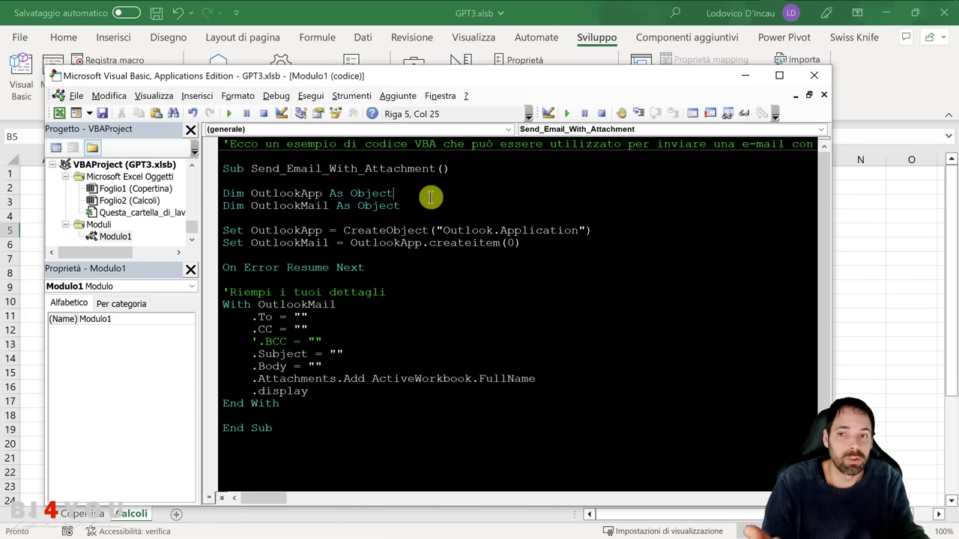
{"action": "left_click", "coordinate": [361, 98]}
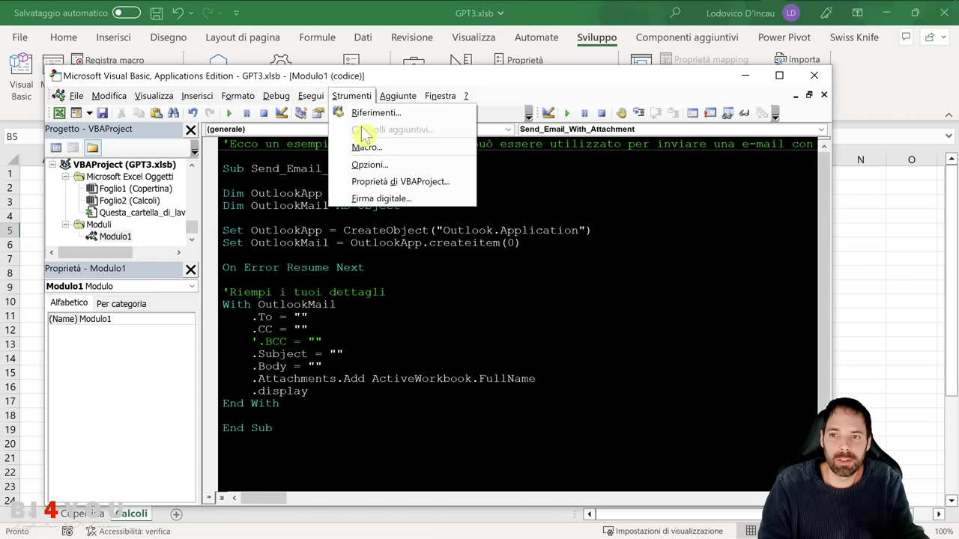
Step: Check the Microsoft Forms 2.0 Object Library entry in the project's References
{"action": "left_click", "coordinate": [374, 114]}
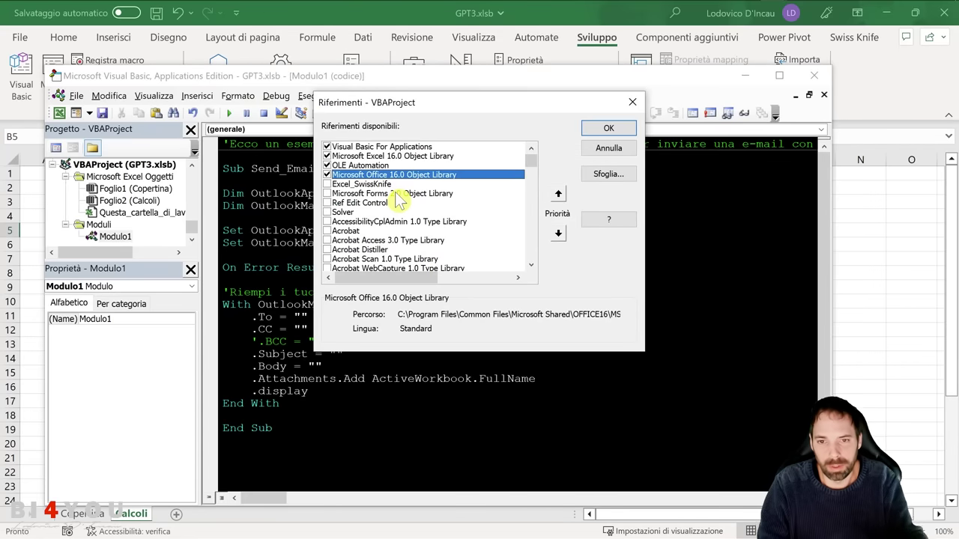
{"action": "left_click", "coordinate": [395, 194]}
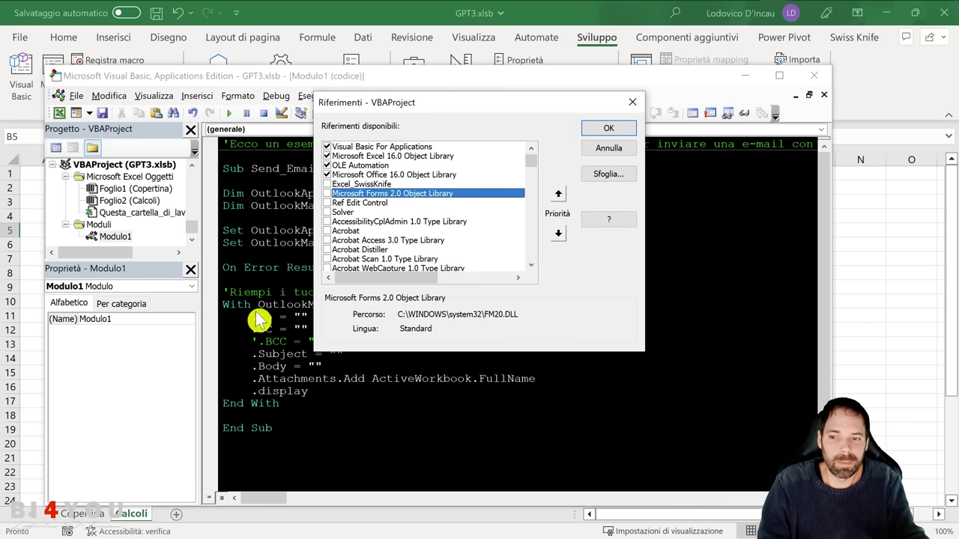
{"action": "left_click", "coordinate": [606, 148]}
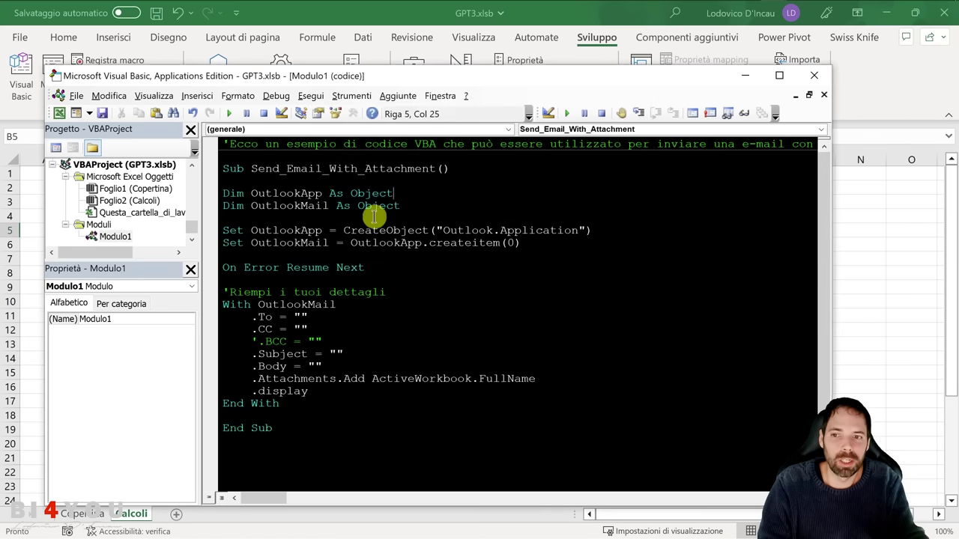
Step: Review the e-mail procedure, close the VBA editor, and show the Swiss Knife tools
{"action": "left_click_drag", "start_coordinate": [325, 428], "coordinate": [222, 170]}
{"action": "left_click", "coordinate": [384, 206]}
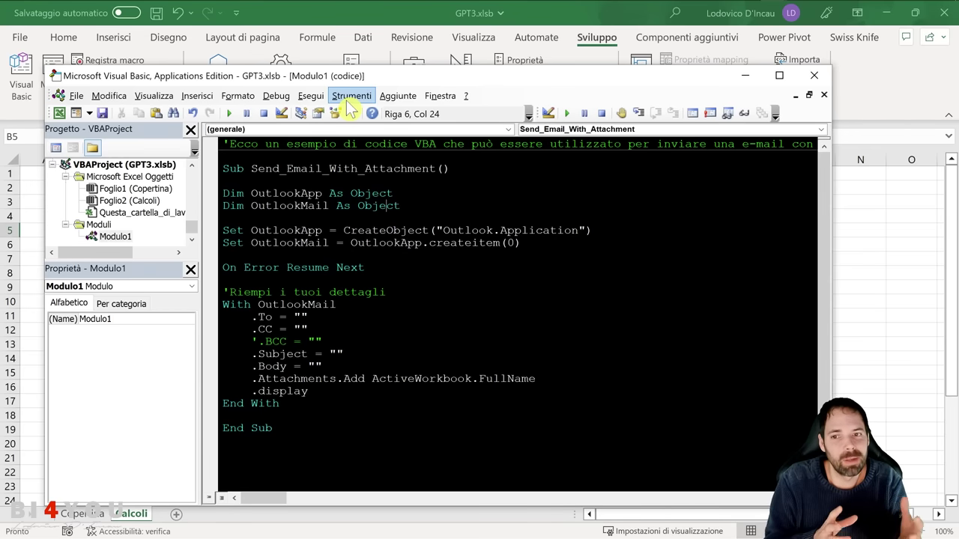
{"action": "left_click", "coordinate": [404, 277]}
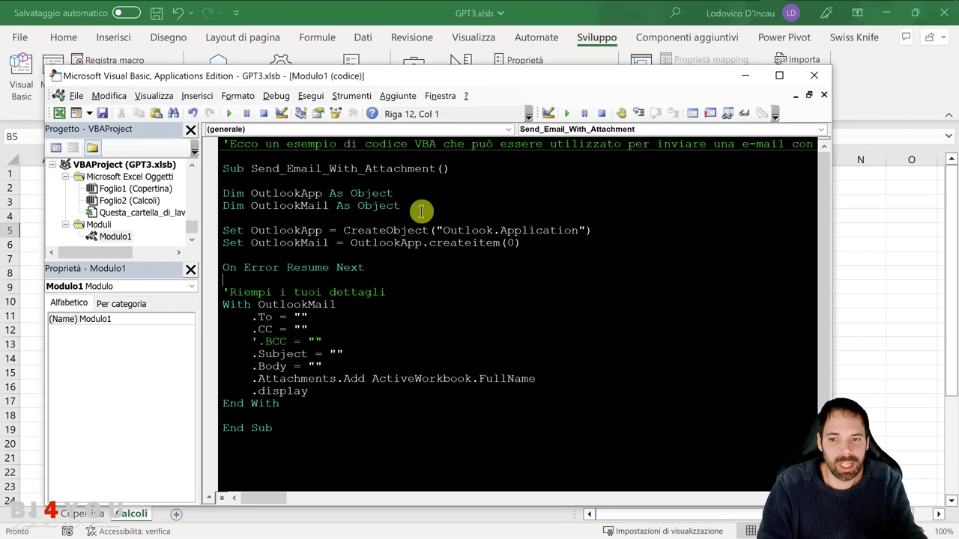
{"action": "left_click", "coordinate": [819, 81]}
{"action": "left_click", "coordinate": [852, 41]}
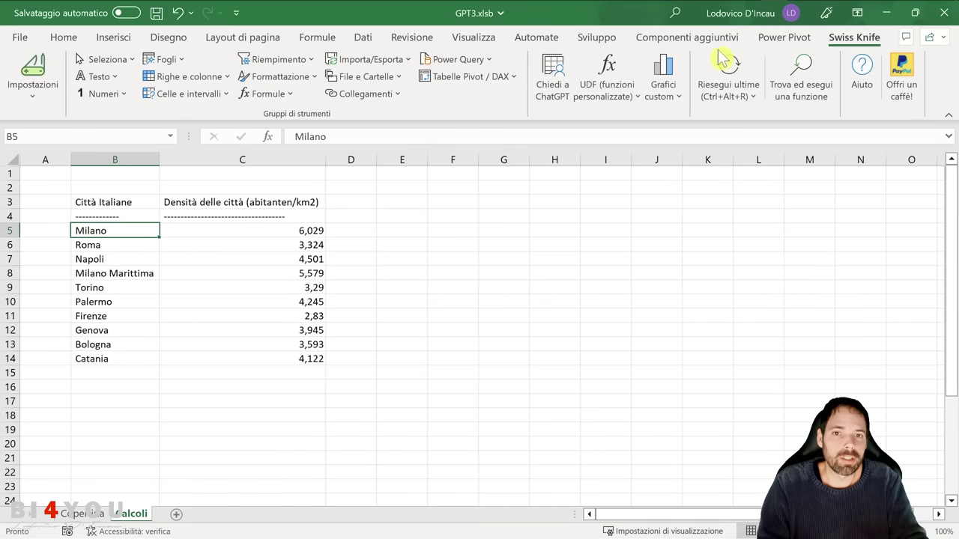
Step: Ask ChatGPT for a commented VBA function clearing all pivot filters, and copy the answer
{"action": "left_click", "coordinate": [547, 88]}
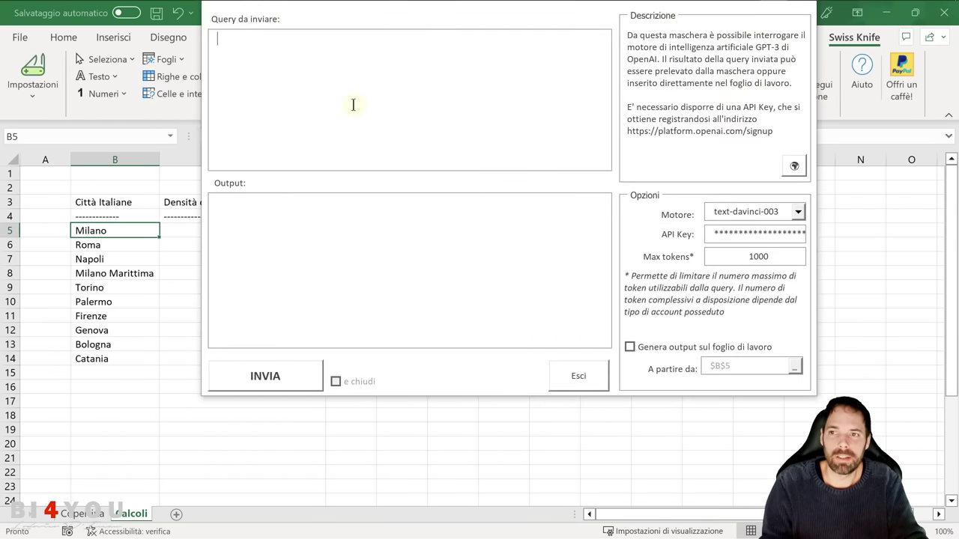
{"action": "type", "text": "Crea una funzione in vba di excel che mi permetta di eliminare tutti i filtri applicati alle pivot del foglio corrente, commentami anche tutti i passaggi del vba"}
{"action": "left_click", "coordinate": [299, 378]}
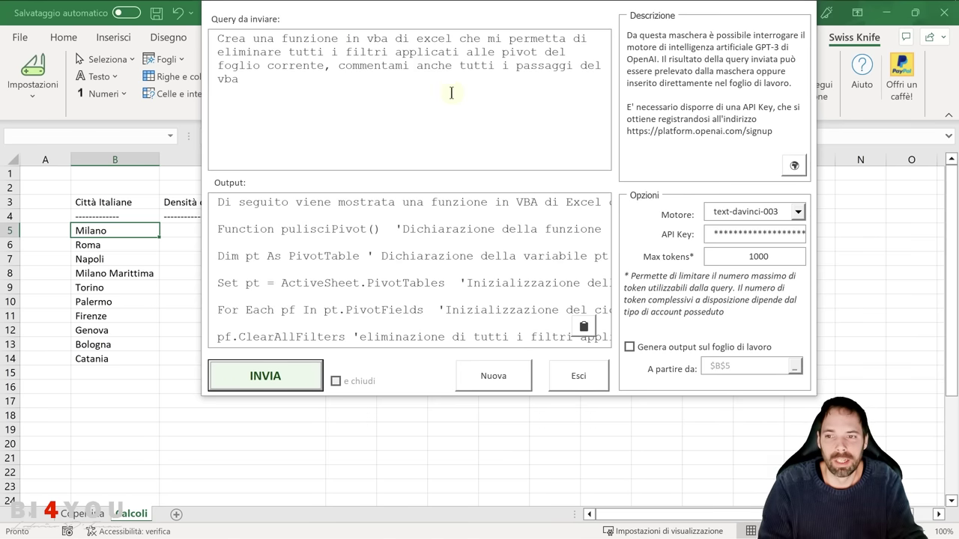
{"action": "left_click", "coordinate": [584, 327]}
{"action": "left_click", "coordinate": [529, 326]}
{"action": "left_click", "coordinate": [564, 371]}
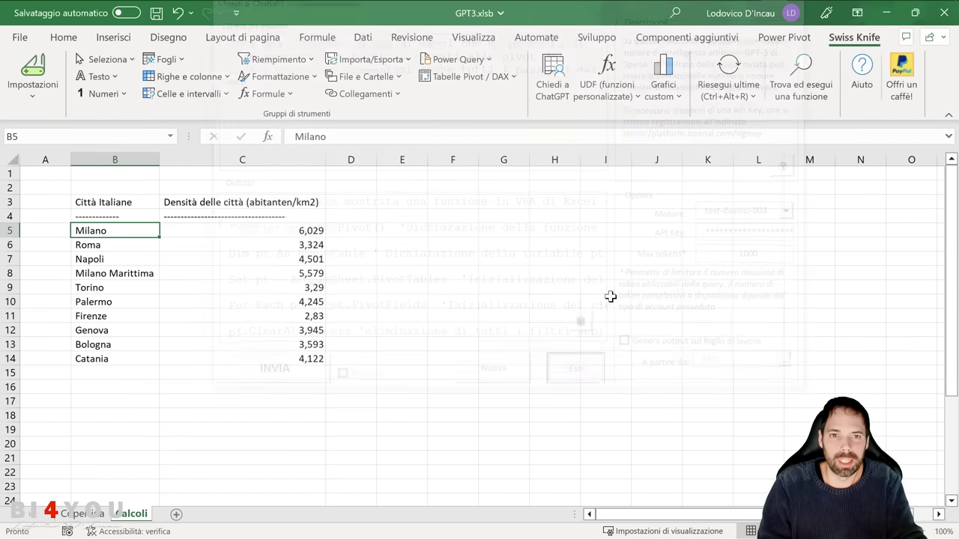
Step: Paste the pulisciPivot function into a new module, Modulo2
{"action": "left_click", "coordinate": [597, 37]}
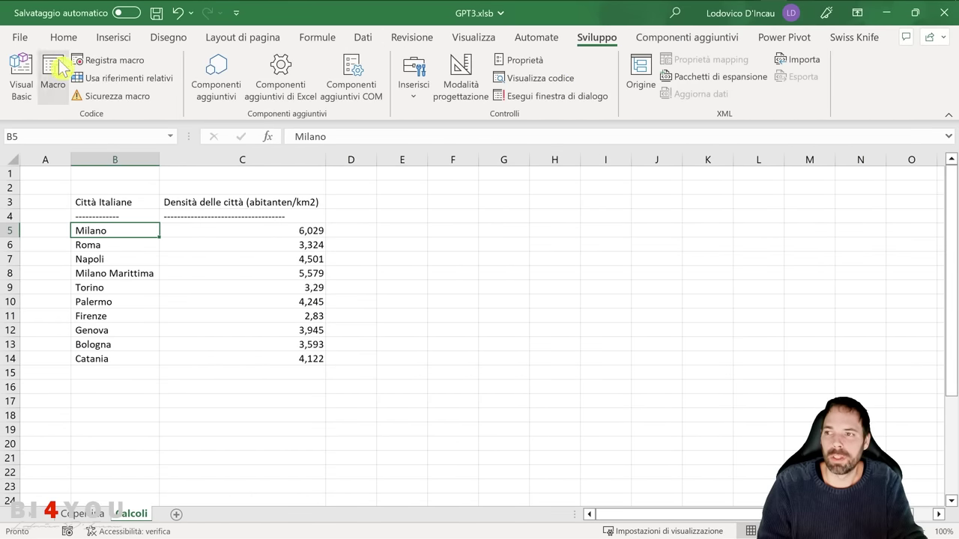
{"action": "left_click", "coordinate": [21, 75]}
{"action": "left_click", "coordinate": [131, 238]}
{"action": "right_click", "coordinate": [131, 238]}
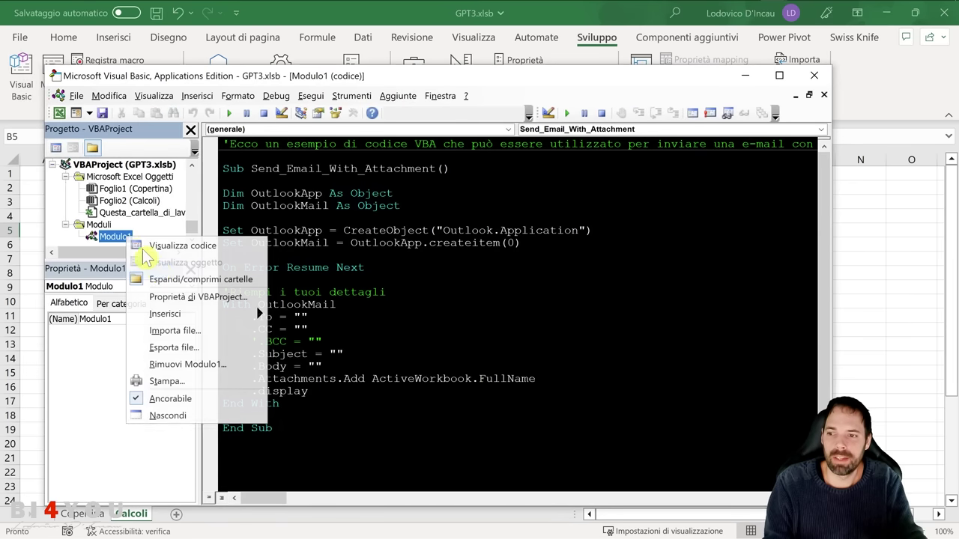
{"action": "mouse_move", "coordinate": [158, 313]}
{"action": "left_click", "coordinate": [303, 332]}
{"action": "key", "text": "ctrl+v"}
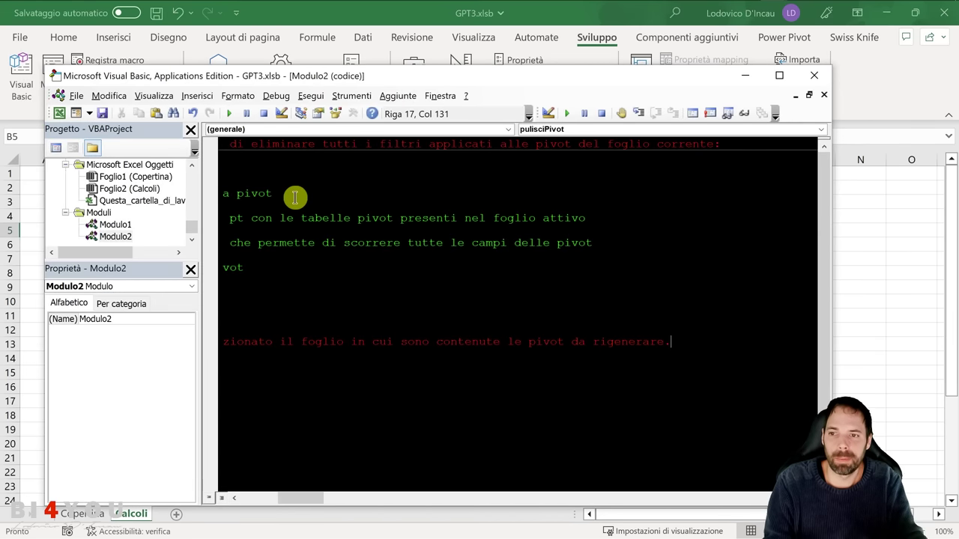
Step: Comment out the Nota bene line and the first pasted line with apostrophes
{"action": "left_click", "coordinate": [284, 331]}
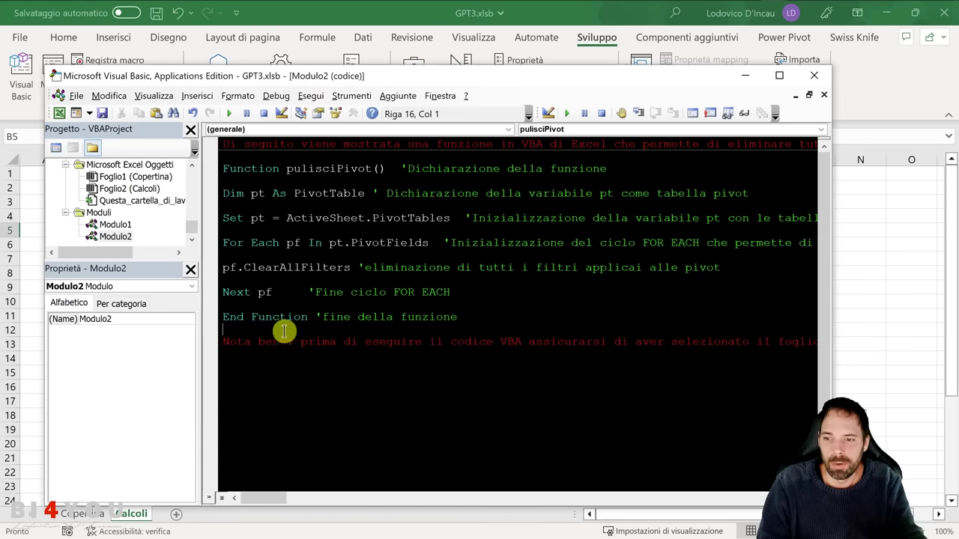
{"action": "left_click", "coordinate": [228, 345]}
{"action": "type", "text": "'"}
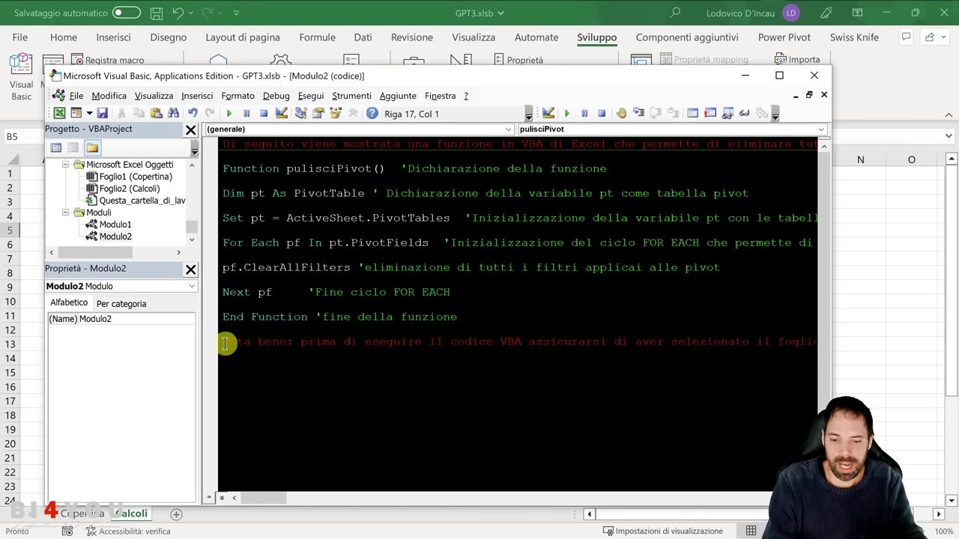
{"action": "left_click", "coordinate": [227, 145]}
{"action": "type", "text": "'"}
{"action": "left_click", "coordinate": [227, 168]}
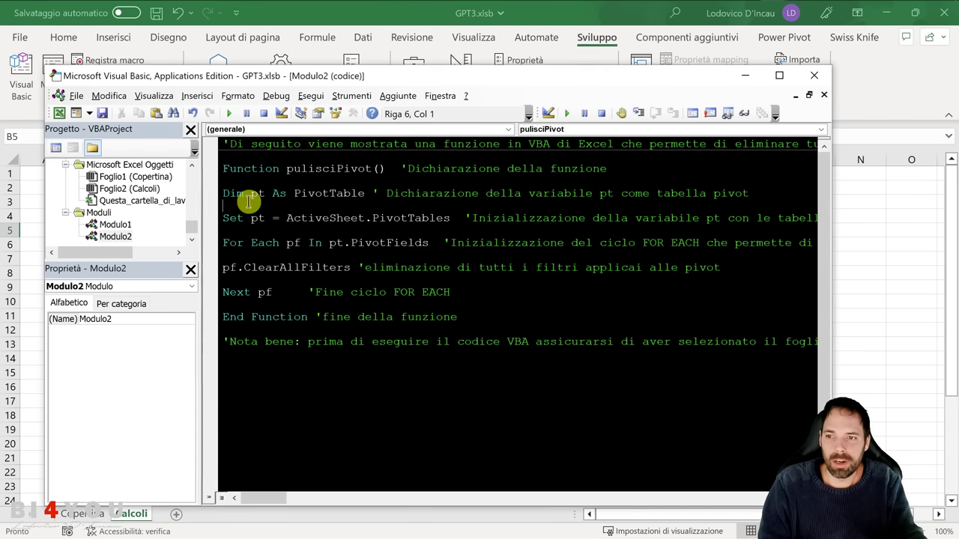
Step: Review the pt declaration, Set pt and For Each lines, and indent pf.ClearAllFilters
{"action": "left_click_drag", "start_coordinate": [237, 193], "coordinate": [348, 193]}
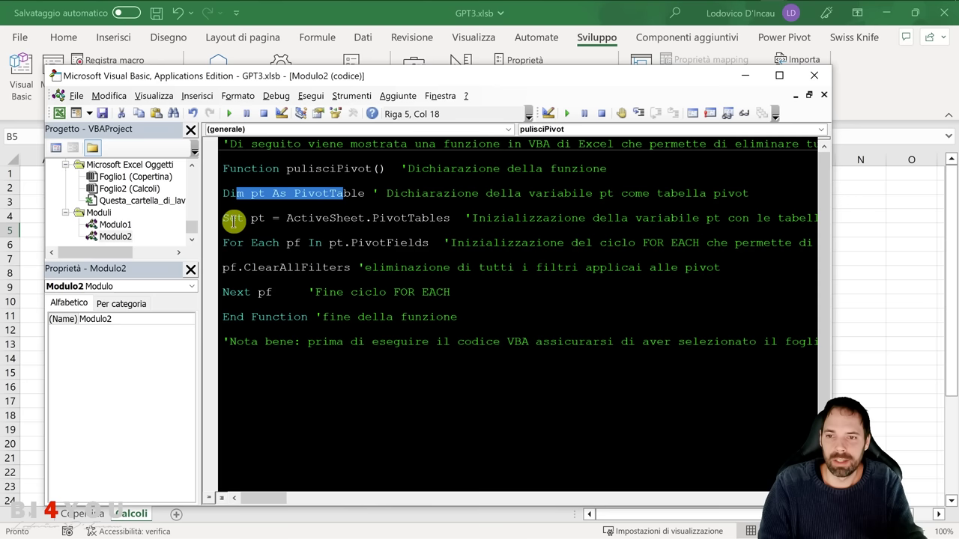
{"action": "left_click_drag", "start_coordinate": [237, 218], "coordinate": [449, 218]}
{"action": "left_click", "coordinate": [276, 230]}
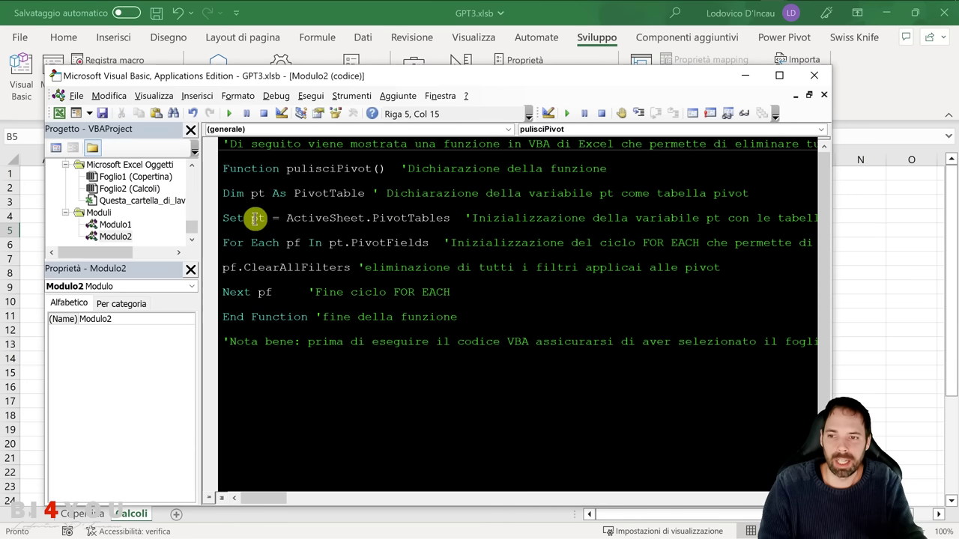
{"action": "left_click", "coordinate": [233, 243]}
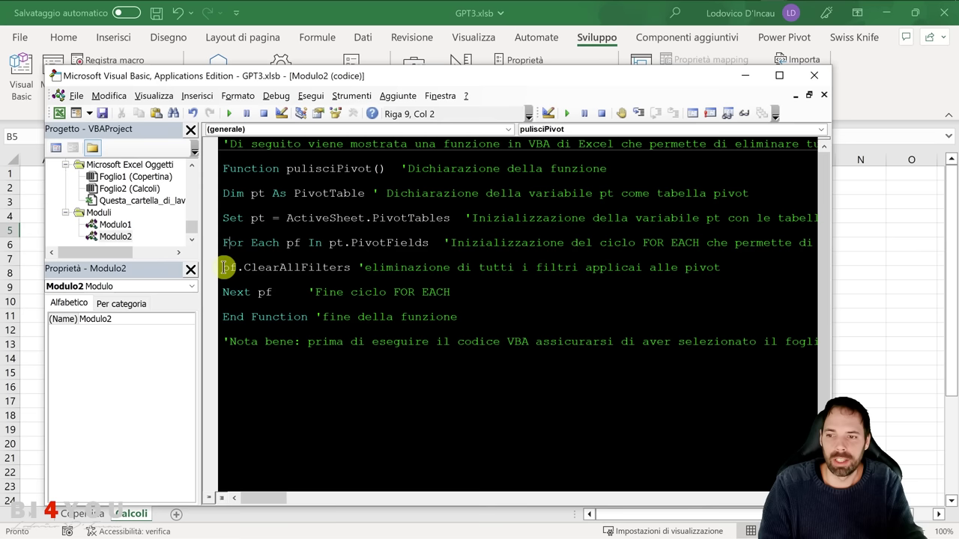
{"action": "left_click", "coordinate": [235, 270]}
{"action": "key", "text": "Tab"}
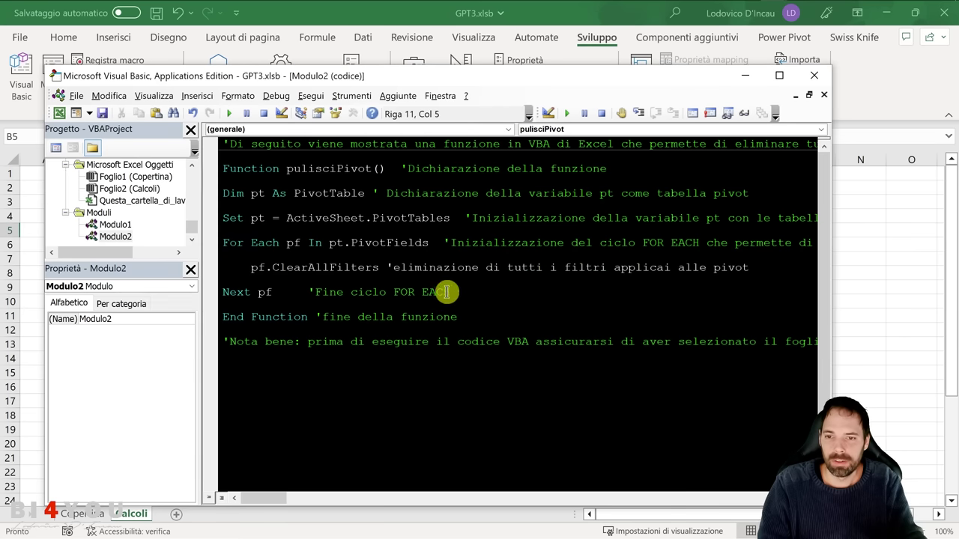
{"action": "left_click_drag", "start_coordinate": [244, 267], "coordinate": [379, 258]}
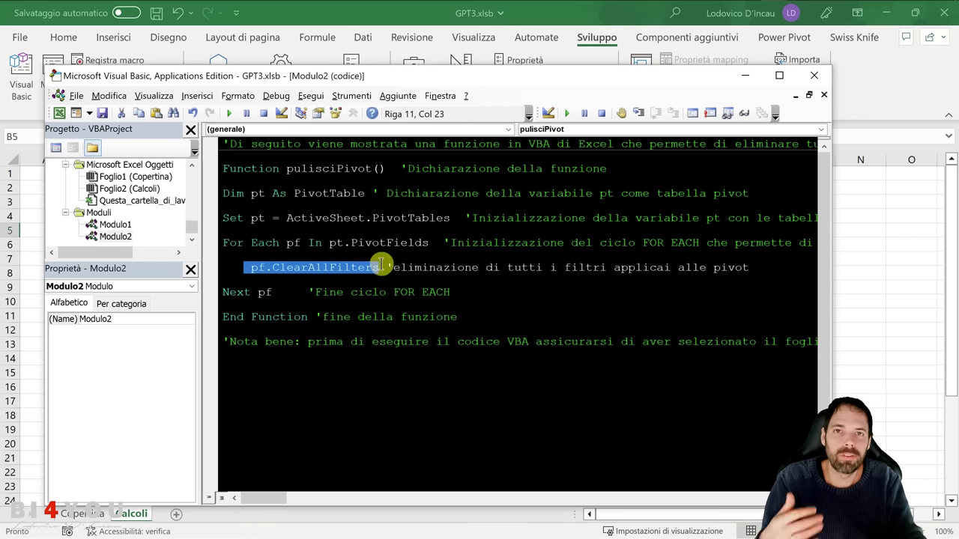
Step: Remove the blank line between Dim and Set and indent the For Each loop block
{"action": "left_click", "coordinate": [327, 209]}
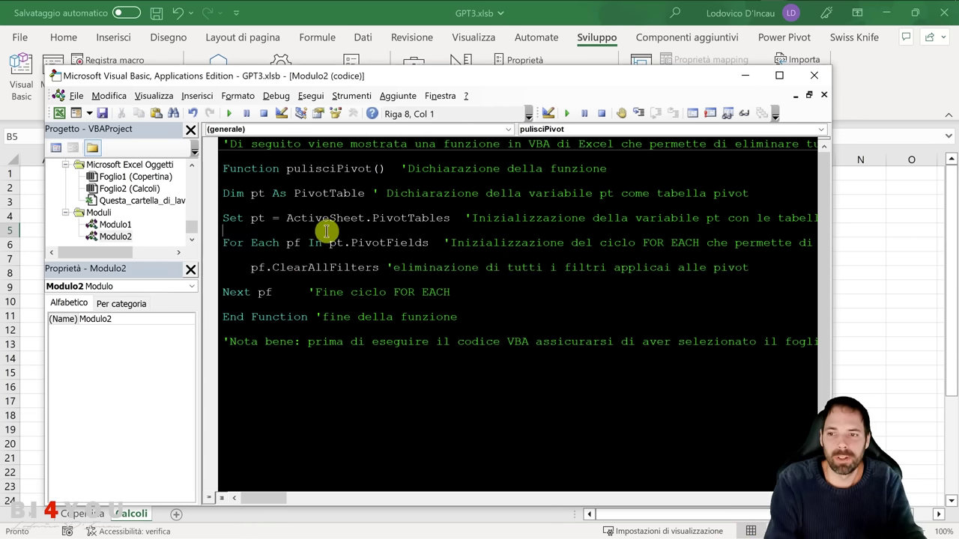
{"action": "key", "text": "BackSpace"}
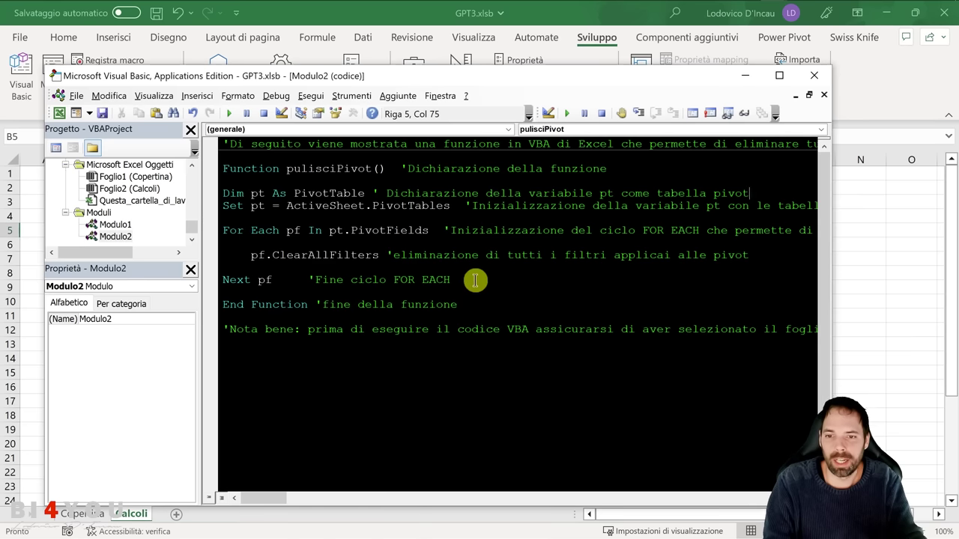
{"action": "left_click_drag", "start_coordinate": [475, 280], "coordinate": [225, 233]}
{"action": "key", "text": "Tab"}
{"action": "left_click", "coordinate": [260, 230]}
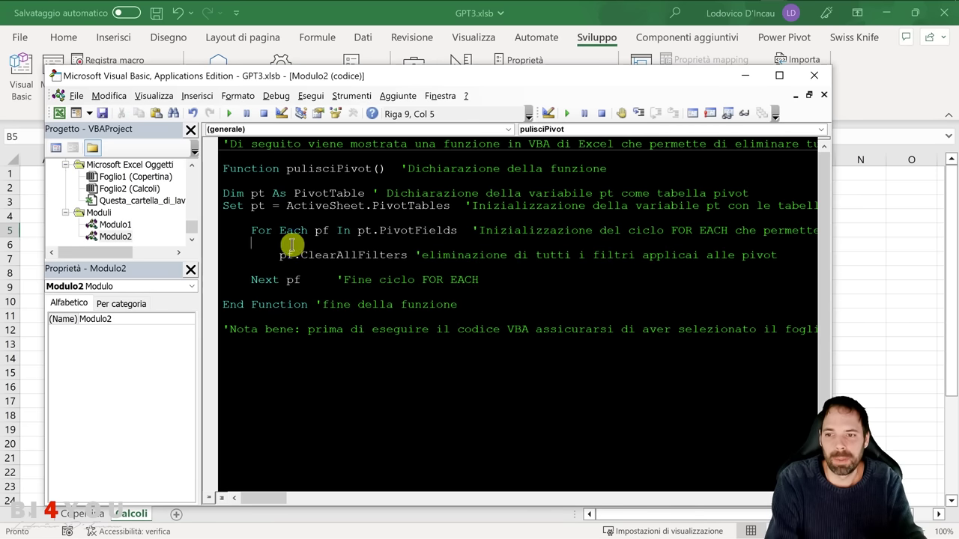
{"action": "key", "text": "End"}
{"action": "key", "text": "Down"}
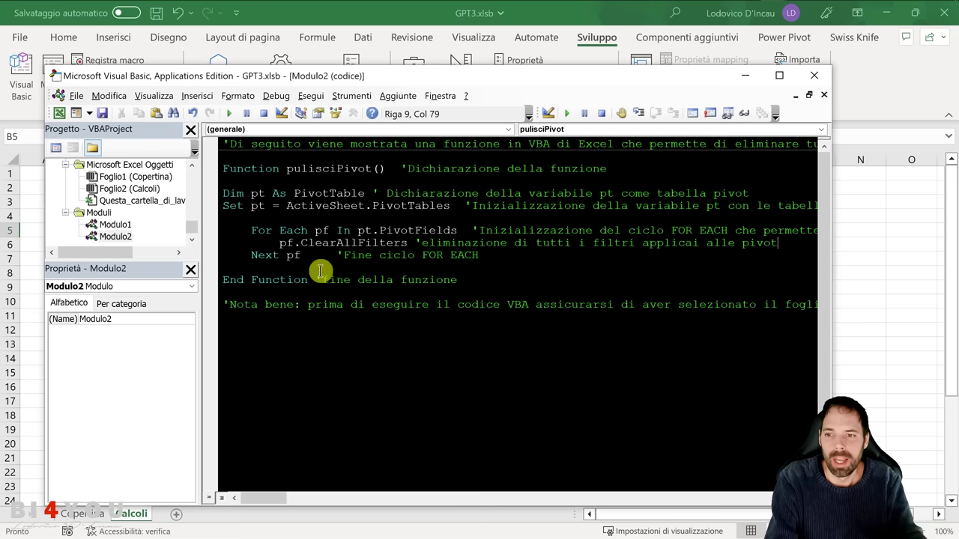
Step: Look over the finished pulisciPivot code and minimise the VBA editor
{"action": "left_click", "coordinate": [271, 268]}
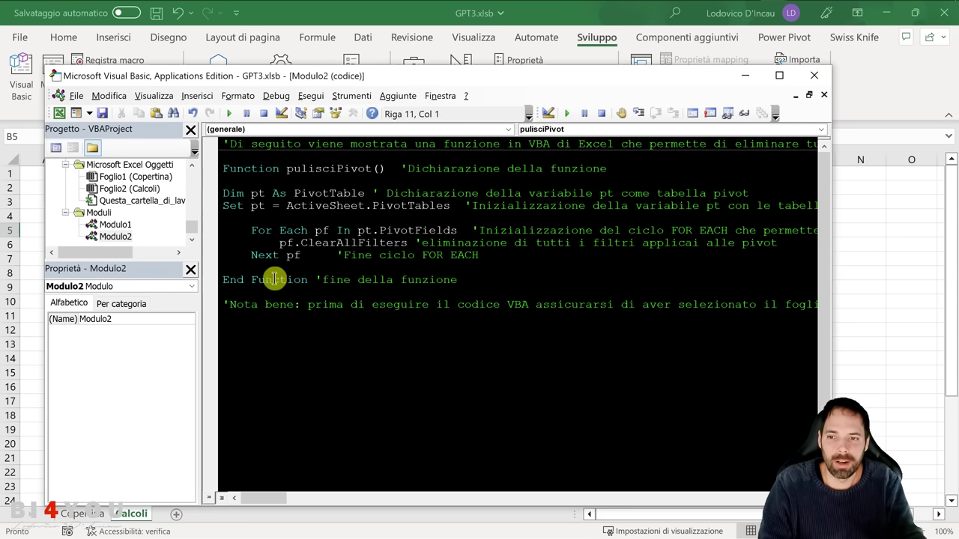
{"action": "left_click", "coordinate": [345, 216]}
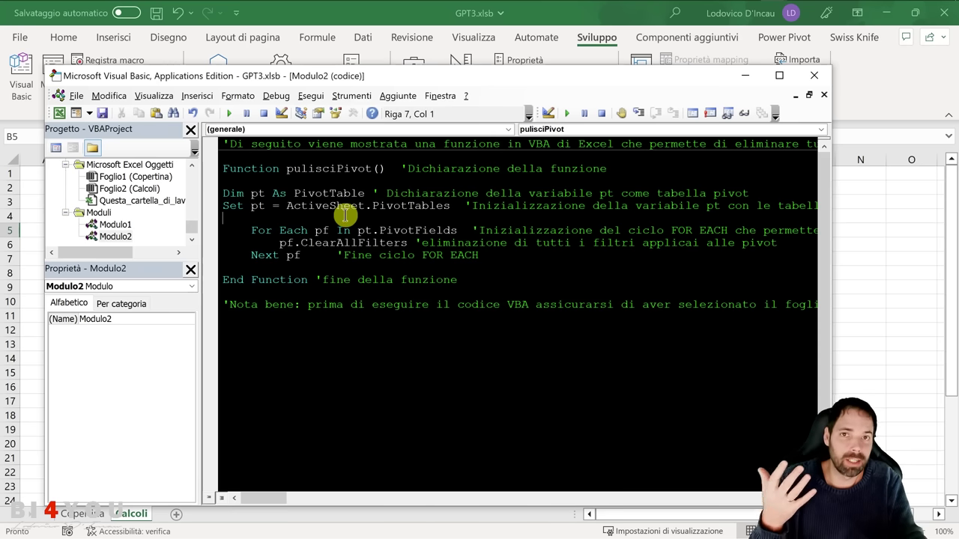
{"action": "left_click_drag", "start_coordinate": [452, 277], "coordinate": [225, 169]}
{"action": "left_click", "coordinate": [314, 230]}
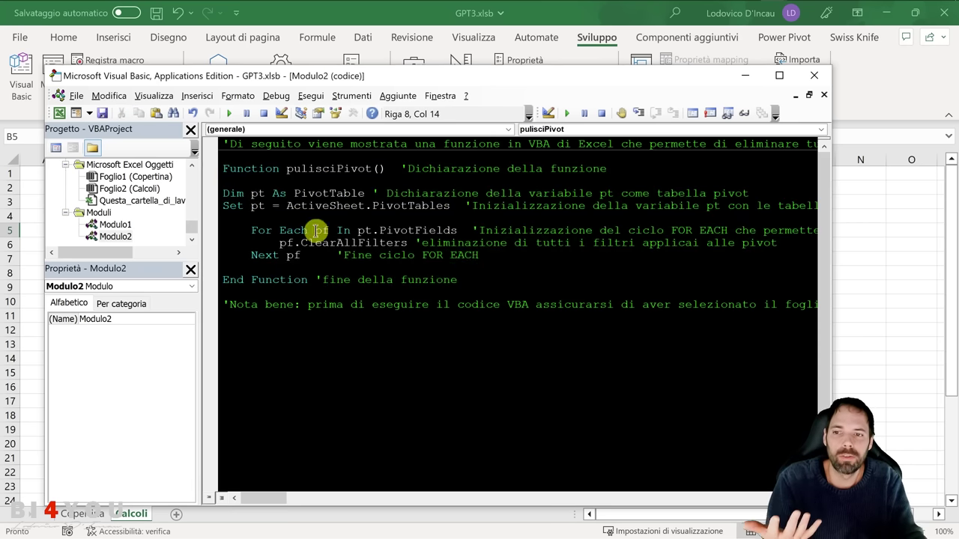
{"action": "left_click", "coordinate": [746, 75]}
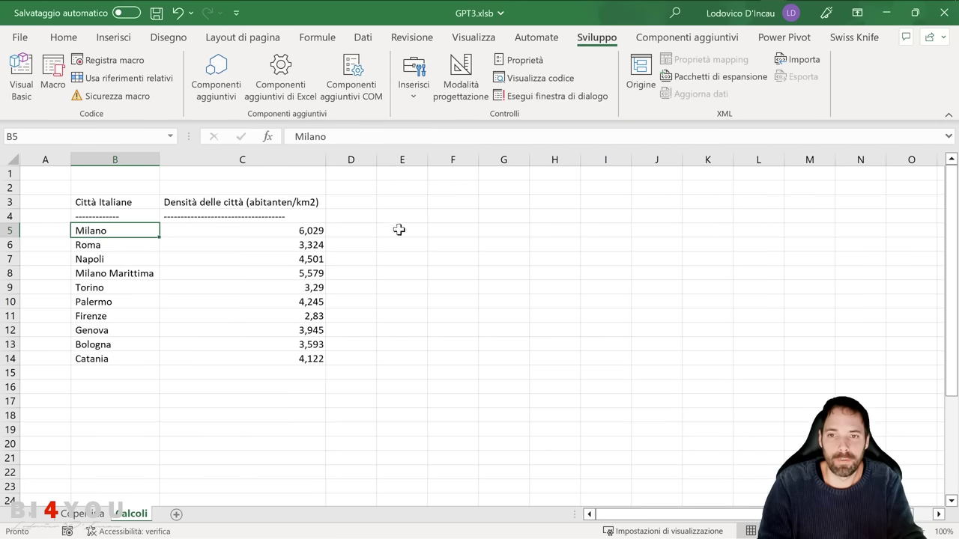
Step: Draw a rectangle shape over columns E–G near the top of the sheet
{"action": "left_click", "coordinate": [113, 38]}
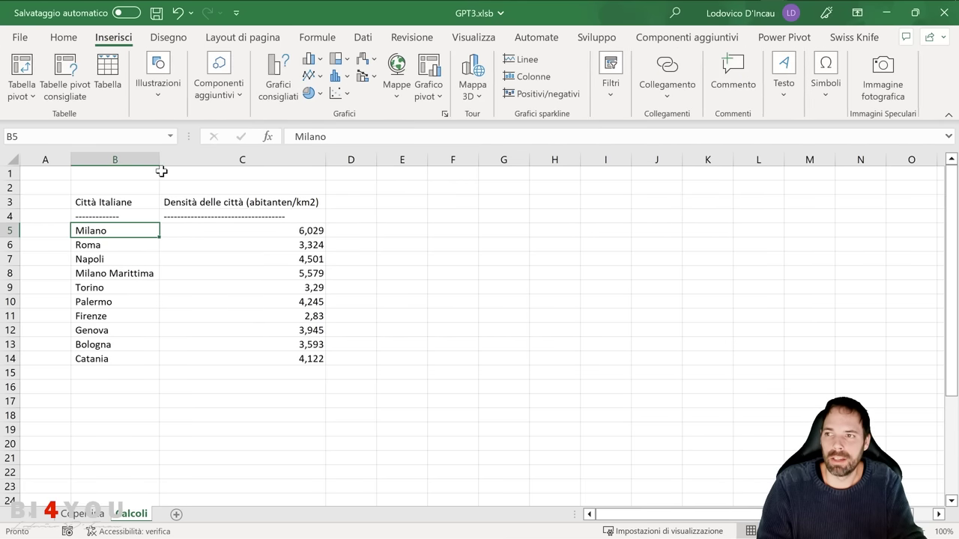
{"action": "left_click", "coordinate": [175, 103]}
{"action": "left_click", "coordinate": [189, 162]}
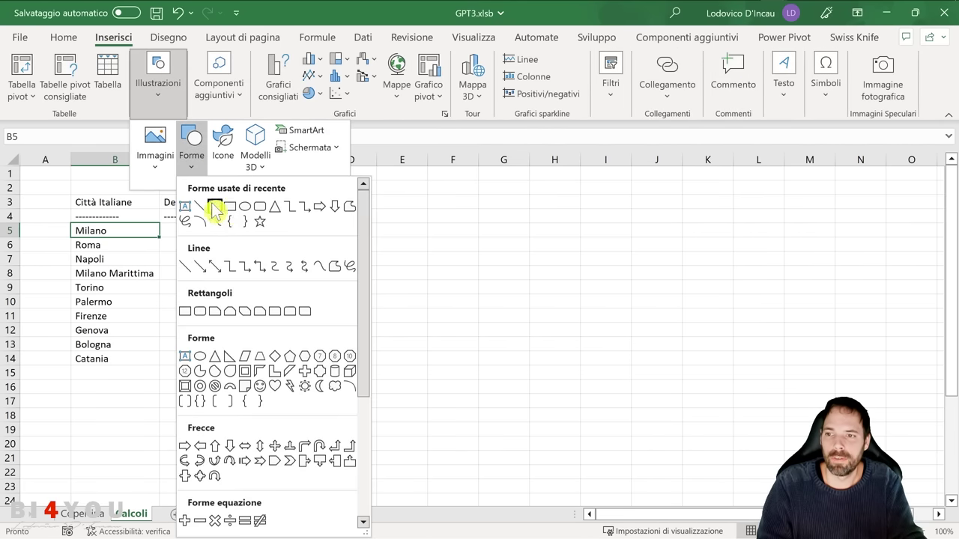
{"action": "left_click", "coordinate": [231, 207]}
{"action": "left_click_drag", "start_coordinate": [416, 184], "coordinate": [542, 247]}
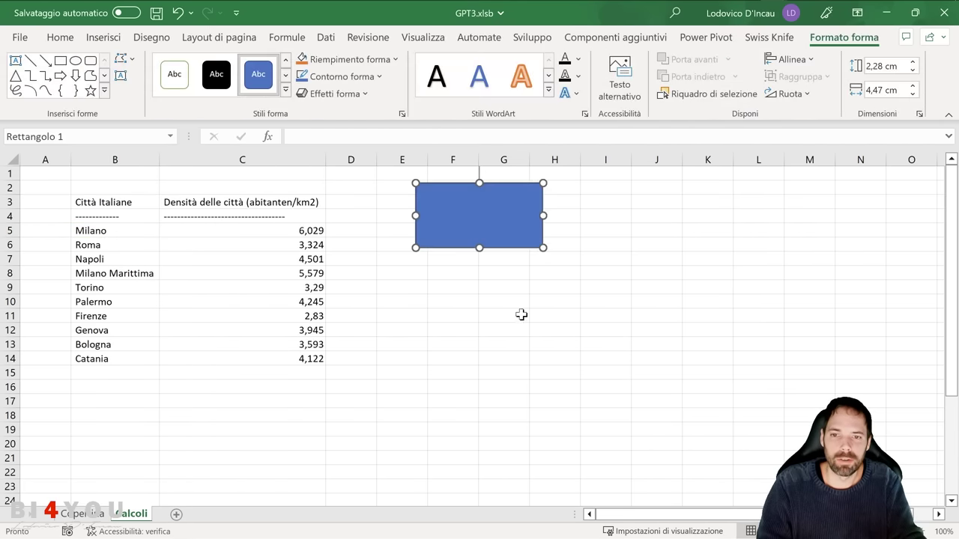
Step: Assign the Send_Email_With_Attachment macro to the rectangle, then reopen the VBA editor
{"action": "right_click", "coordinate": [466, 234]}
{"action": "left_click", "coordinate": [531, 436]}
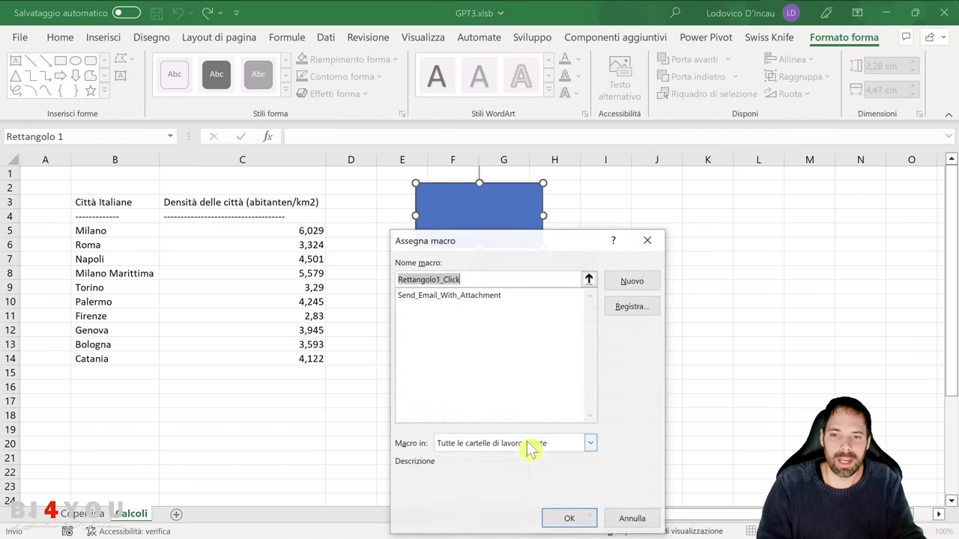
{"action": "left_click", "coordinate": [438, 297]}
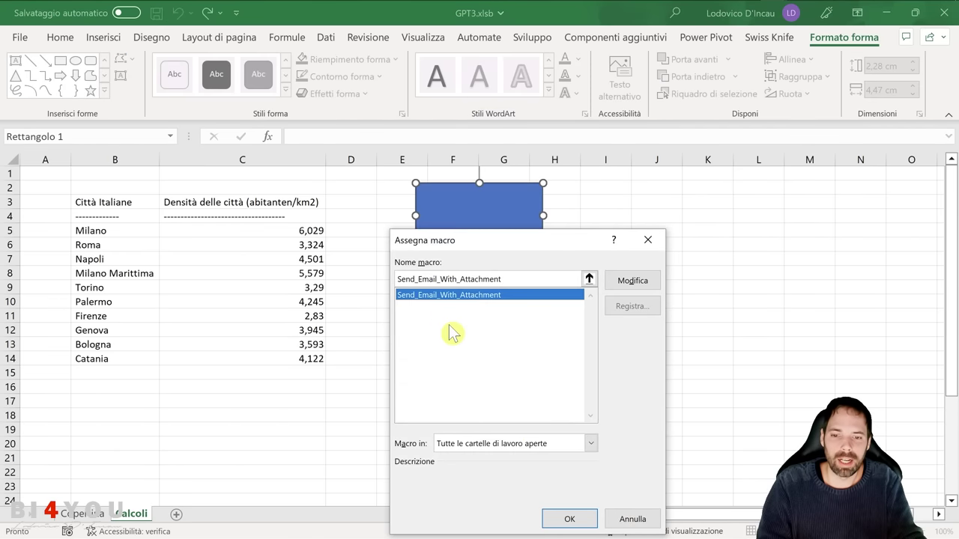
{"action": "left_click", "coordinate": [572, 519]}
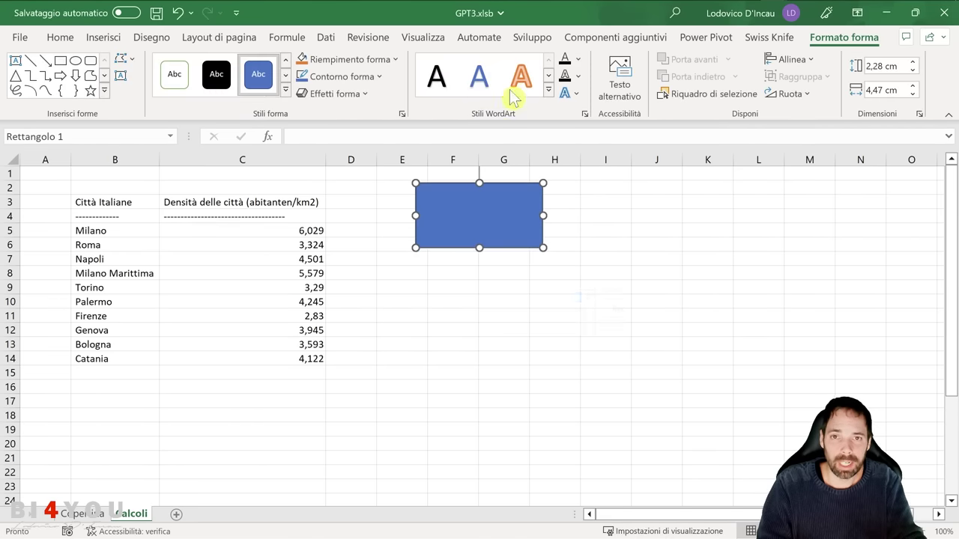
{"action": "left_click", "coordinate": [530, 37]}
{"action": "left_click", "coordinate": [34, 78]}
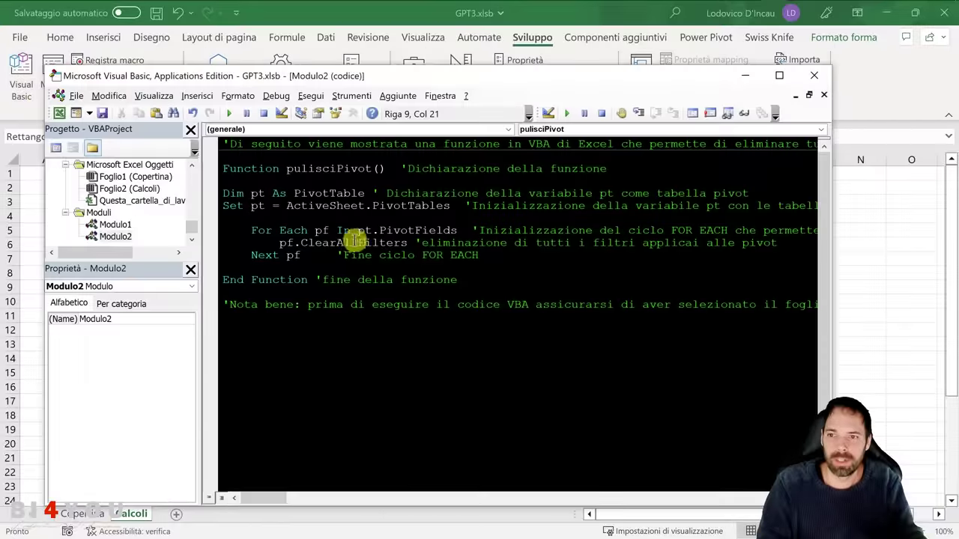
Step: Change the pulisciPivot declaration from Function to Sub
{"action": "double_click", "coordinate": [246, 169]}
{"action": "type", "text": "Sub"}
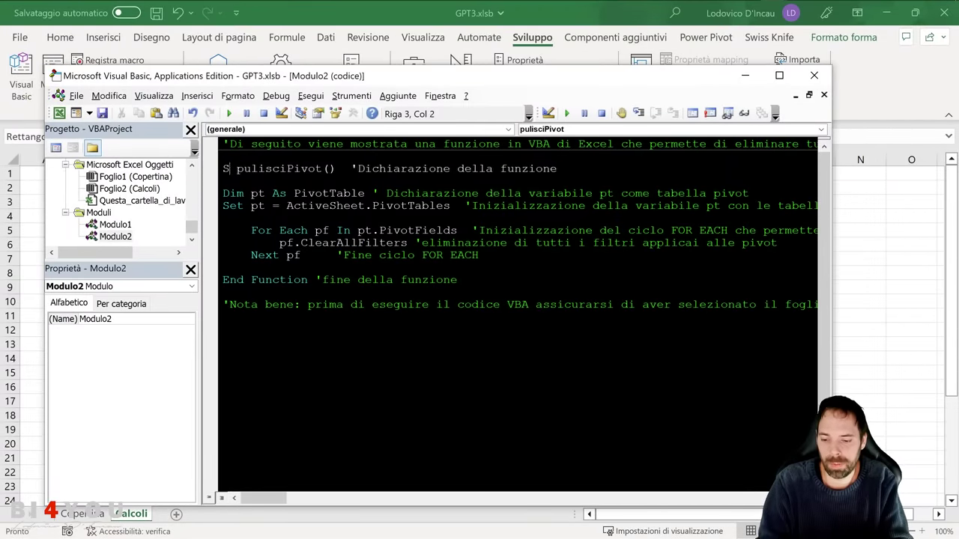
{"action": "left_click", "coordinate": [279, 268]}
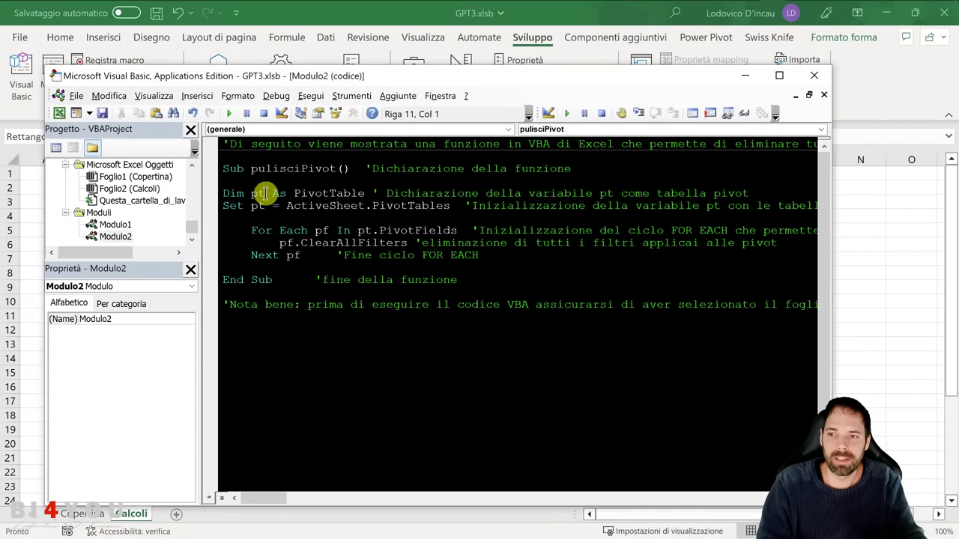
Step: Reassign the blue rectangle to run the pulisciPivot macro
{"action": "left_click", "coordinate": [592, 22]}
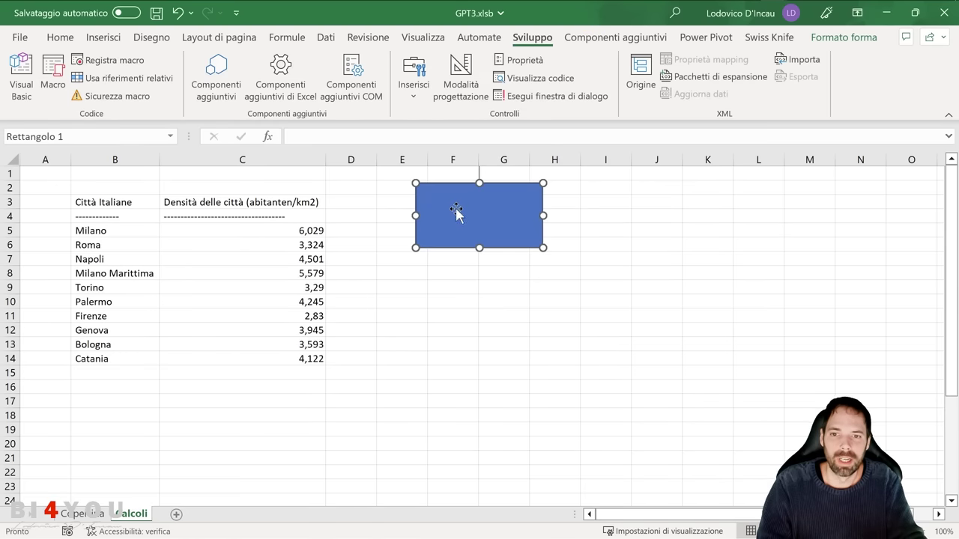
{"action": "right_click", "coordinate": [453, 208]}
{"action": "left_click", "coordinate": [517, 437]}
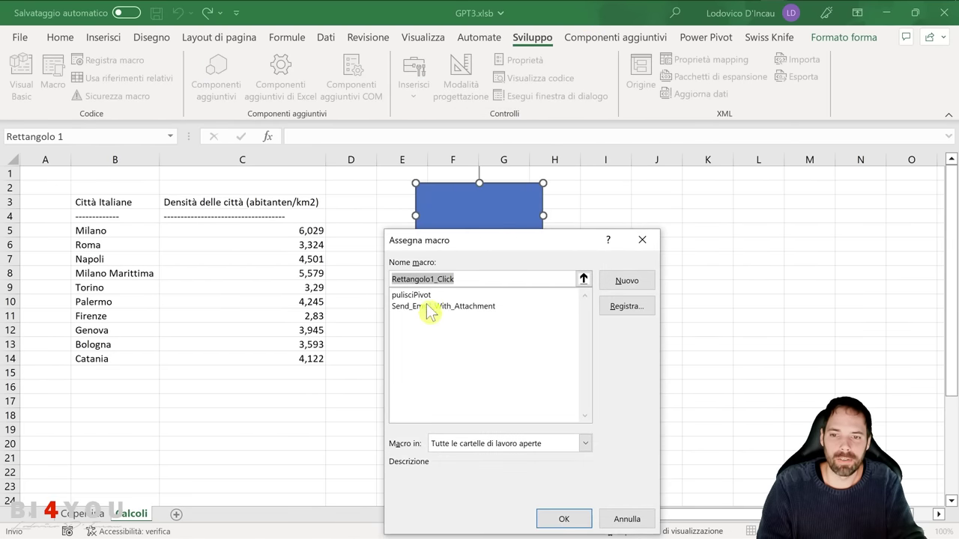
{"action": "left_click", "coordinate": [410, 296]}
{"action": "left_click", "coordinate": [564, 518]}
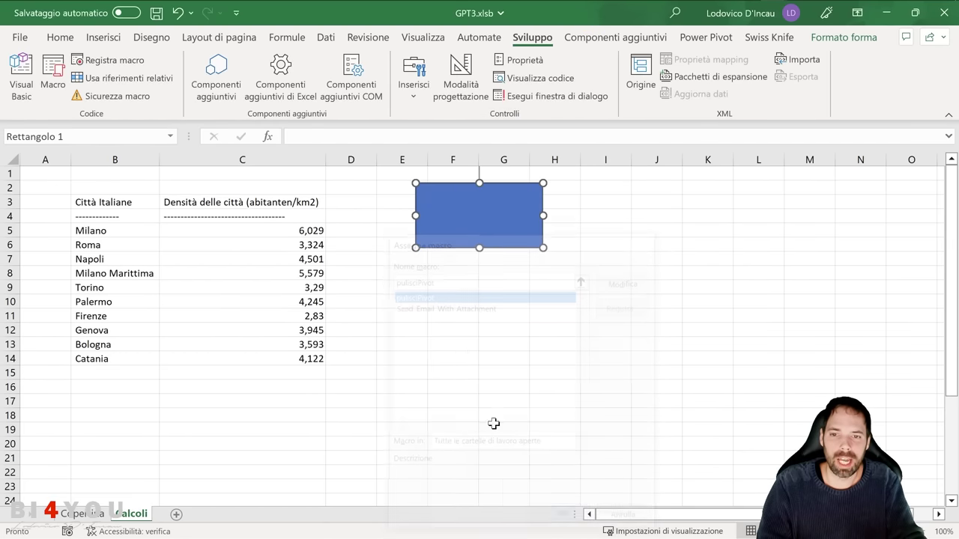
{"action": "left_click", "coordinate": [460, 344]}
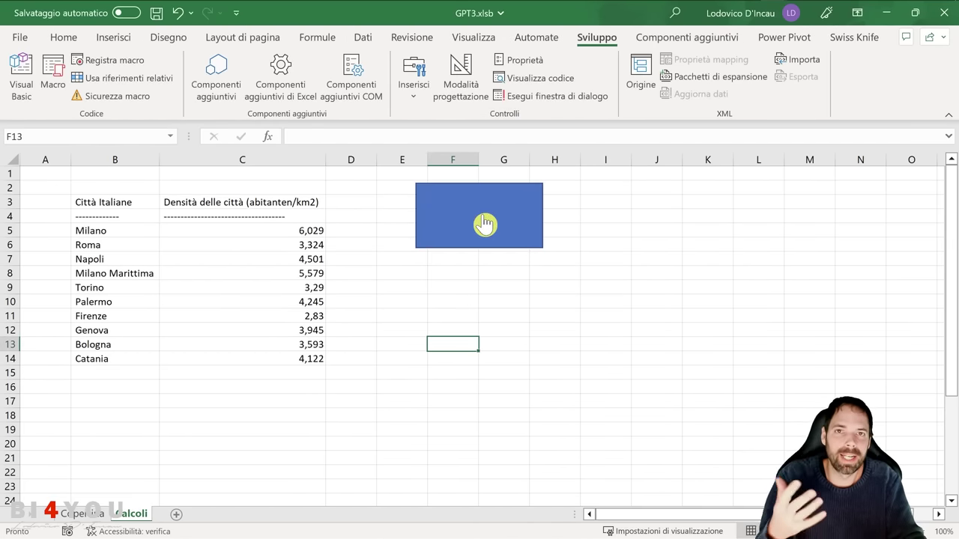
{"action": "left_click", "coordinate": [605, 200]}
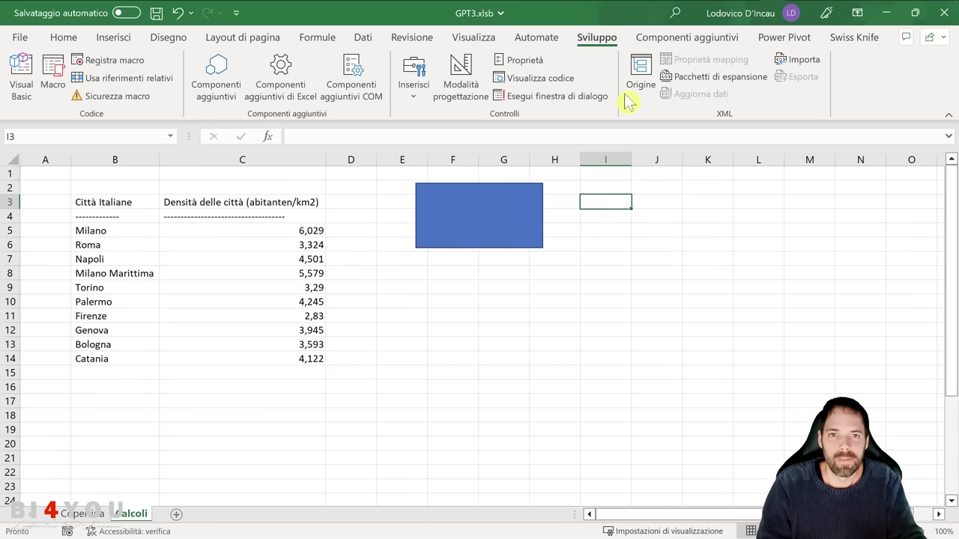
Step: Ask ChatGPT in Swiss Knife for commented VBA code that clears all pivot filters
{"action": "left_click", "coordinate": [847, 41]}
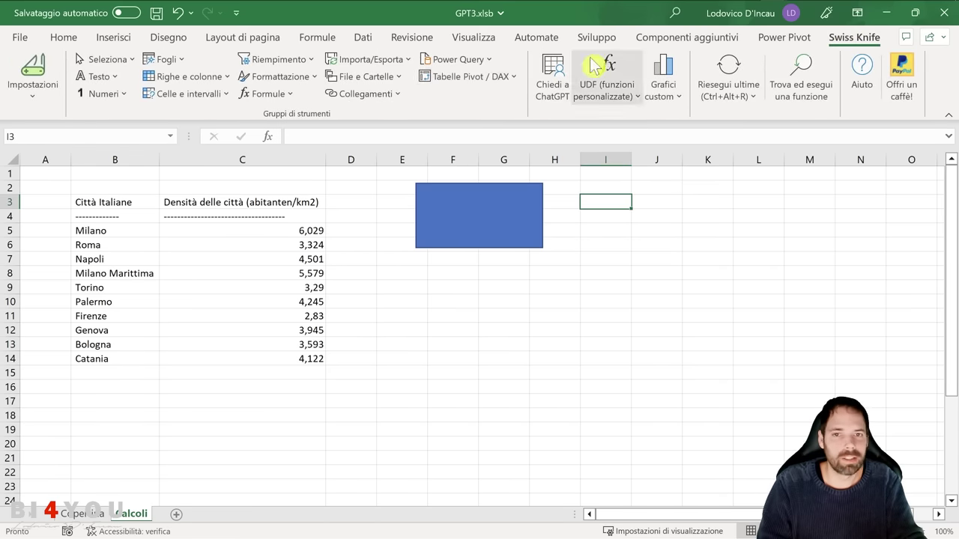
{"action": "left_click", "coordinate": [552, 78]}
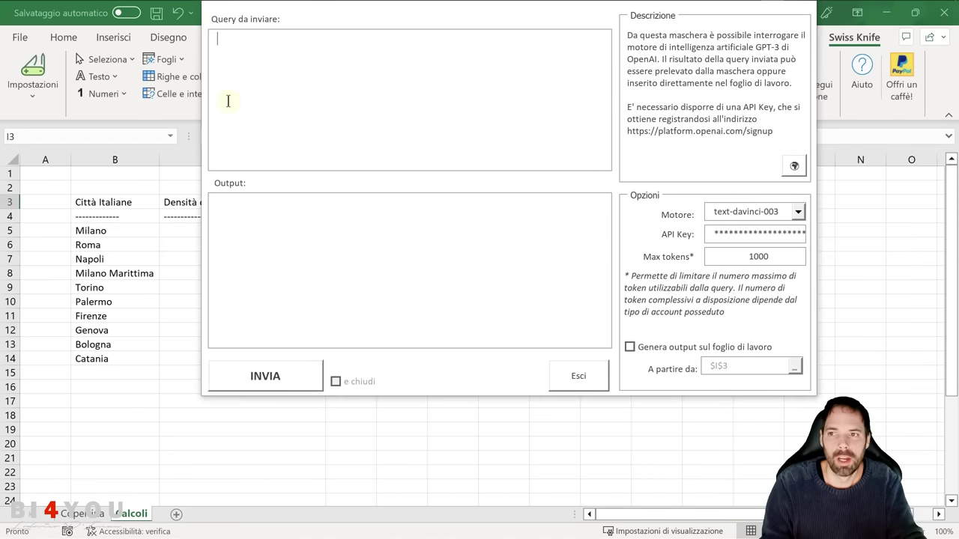
{"action": "type", "text": "Crea una funzione in vba di excel che mi permetta di eliminare tutti i filtri applicati alle pivot del foglio corrente, commentami anche tutti i passaggi del vba"}
{"action": "left_click", "coordinate": [316, 379]}
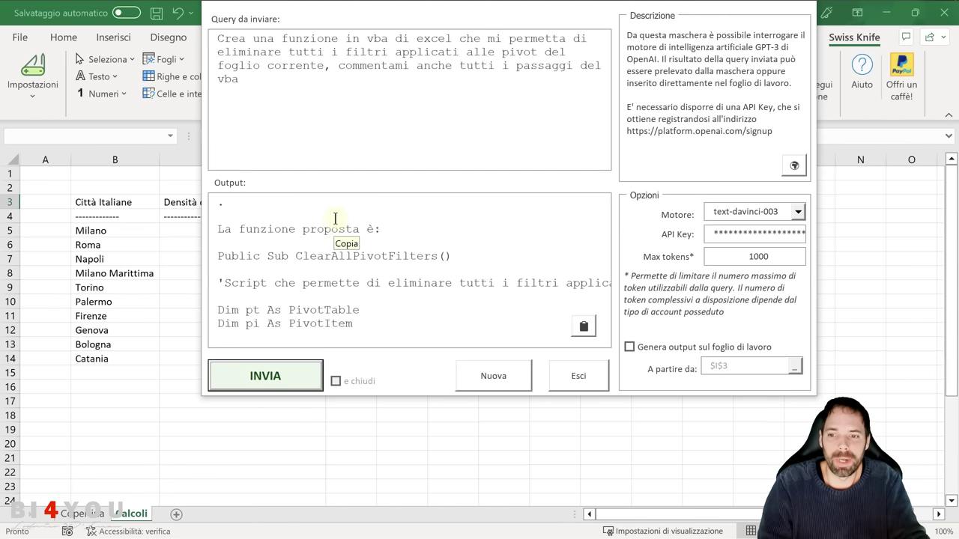
Step: Copy ChatGPT's returned ClearAllPivotFilters code and exit the Ask ChatGPT dialog
{"action": "left_click", "coordinate": [363, 296]}
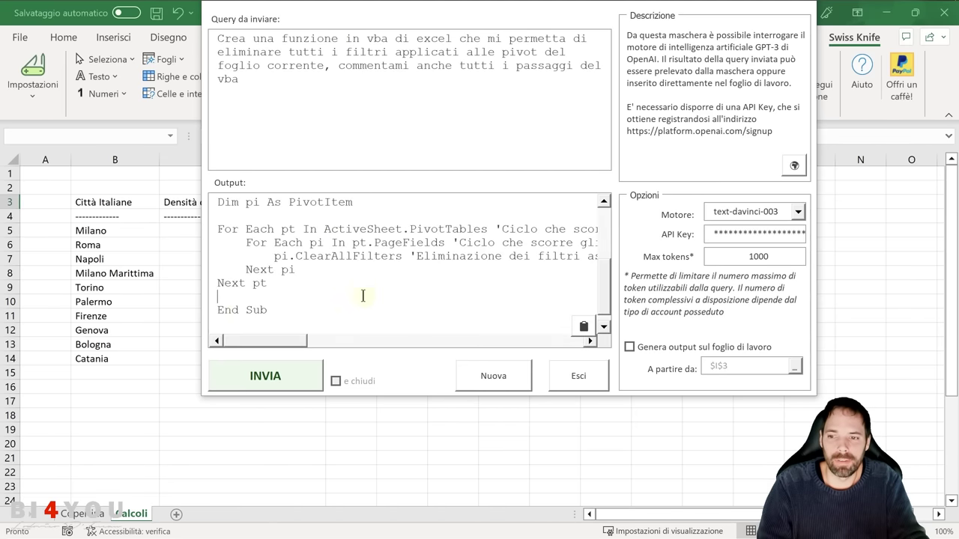
{"action": "left_click", "coordinate": [583, 326]}
{"action": "left_click", "coordinate": [533, 329]}
{"action": "left_click", "coordinate": [578, 376]}
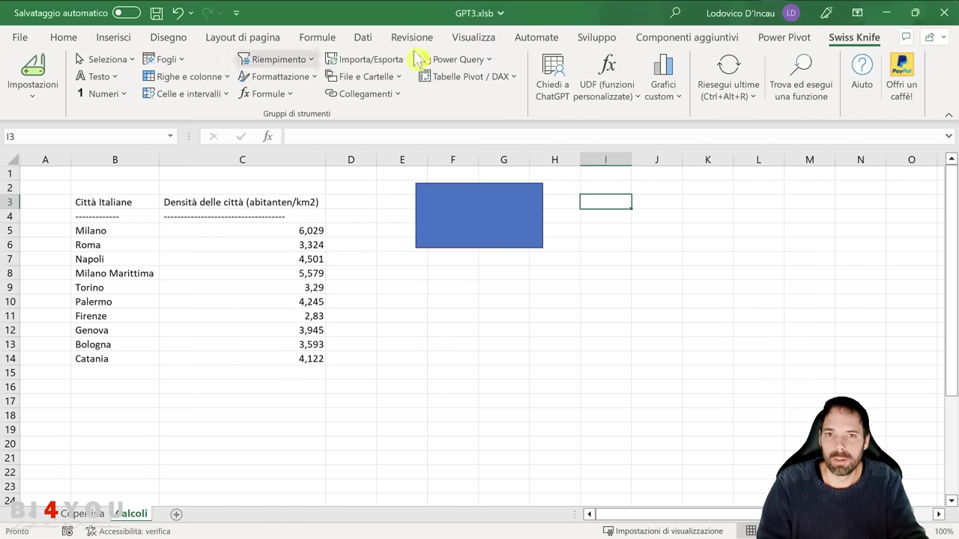
Step: Paste ChatGPT's ClearAllPivotFilters code below pulisciPivot in Modulo2 and delete the stray text lines
{"action": "left_click", "coordinate": [610, 37]}
{"action": "left_click", "coordinate": [19, 71]}
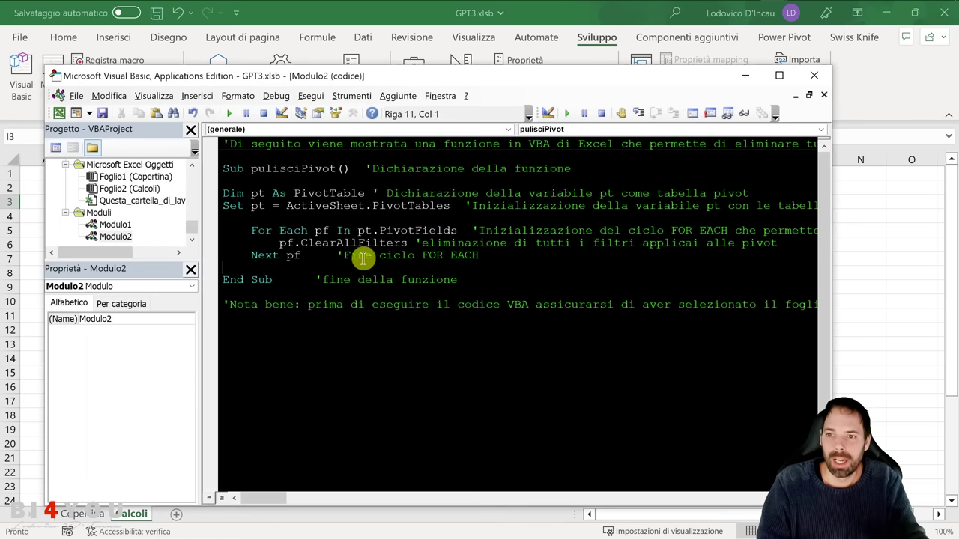
{"action": "key", "text": "ctrl+v"}
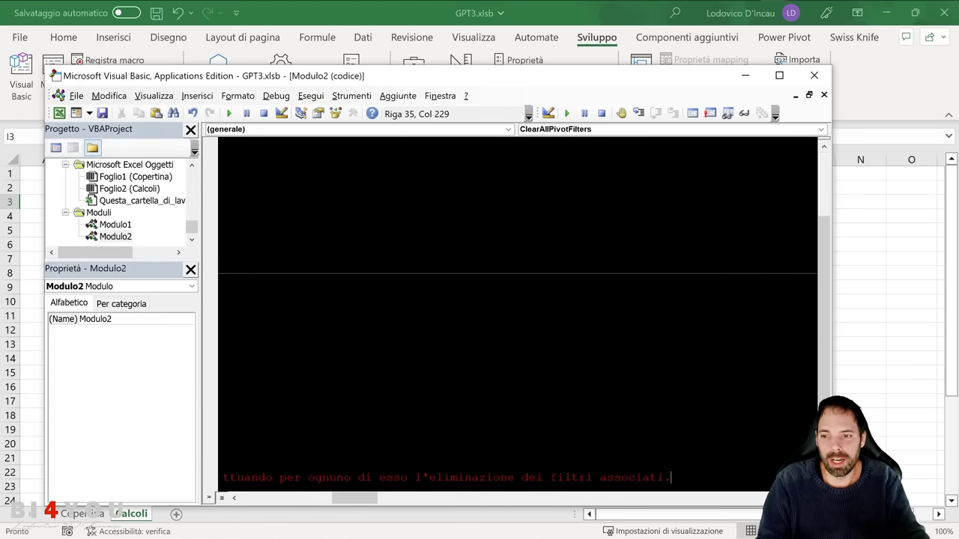
{"action": "key", "text": "Up"}
{"action": "key", "text": "Up"}
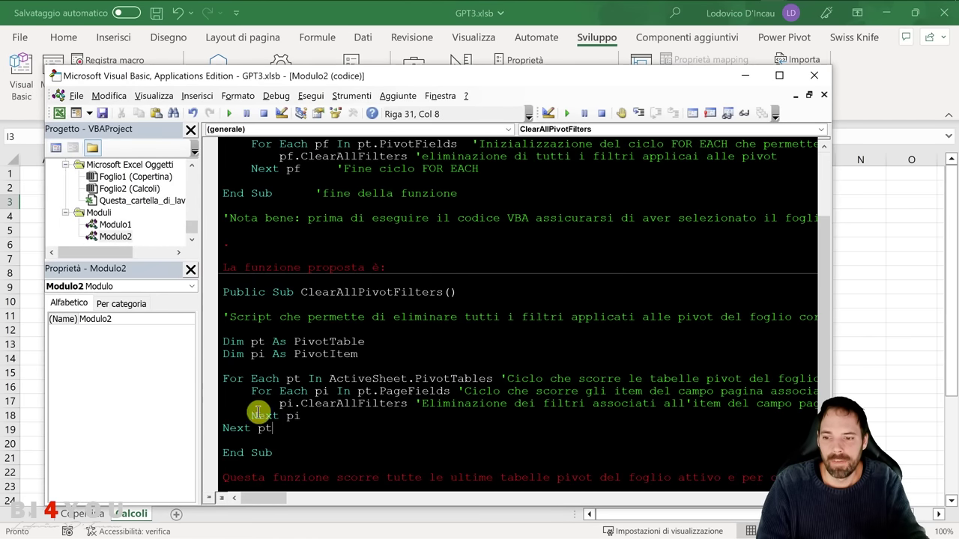
{"action": "type", "text": "'"}
{"action": "left_click", "coordinate": [275, 438]}
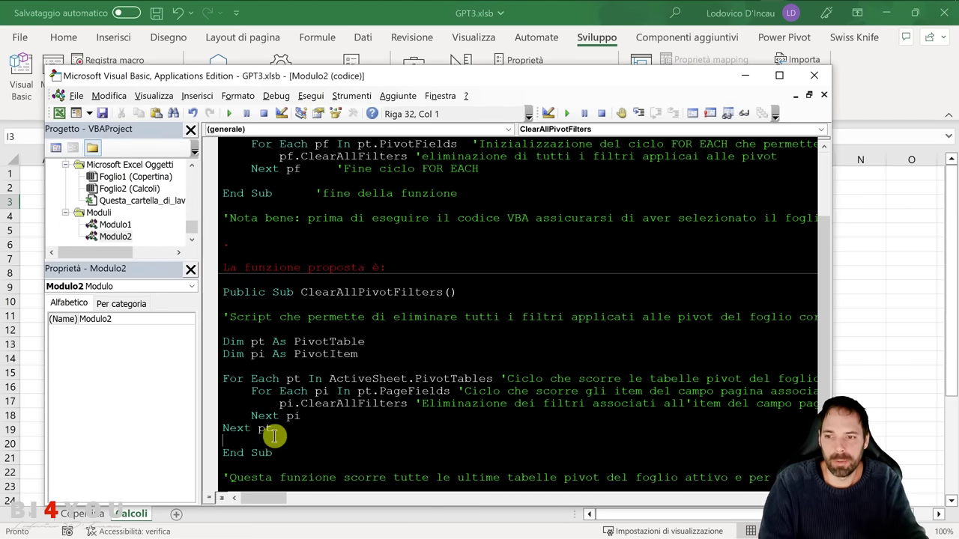
{"action": "left_click_drag", "start_coordinate": [397, 267], "coordinate": [229, 252]}
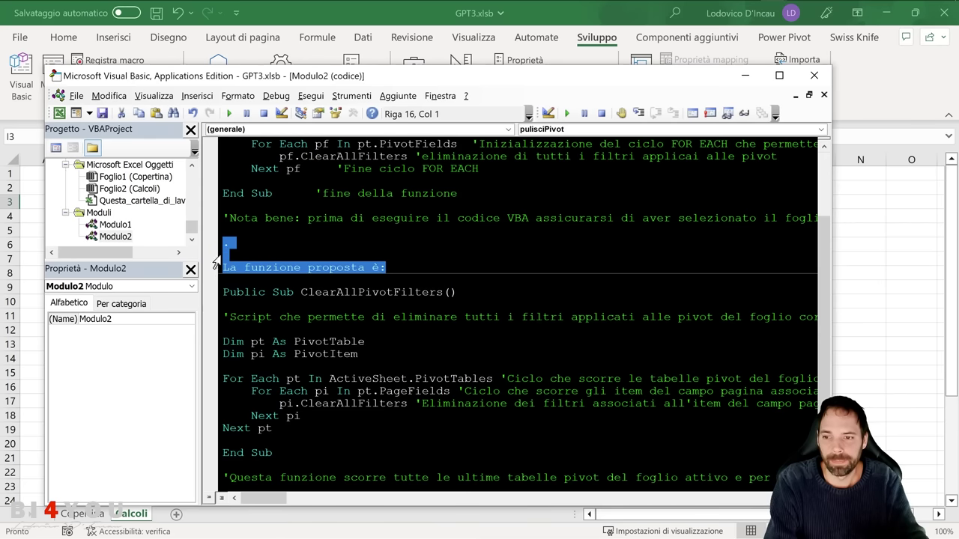
{"action": "key", "text": "Delete"}
Step: Walk through the macro's lines (Dim pi, For Each pt, Next pf), then close the VBA editor
{"action": "left_click", "coordinate": [345, 318]}
{"action": "scroll", "coordinate": [345, 318], "scroll_direction": "up", "scroll_amount": 2}
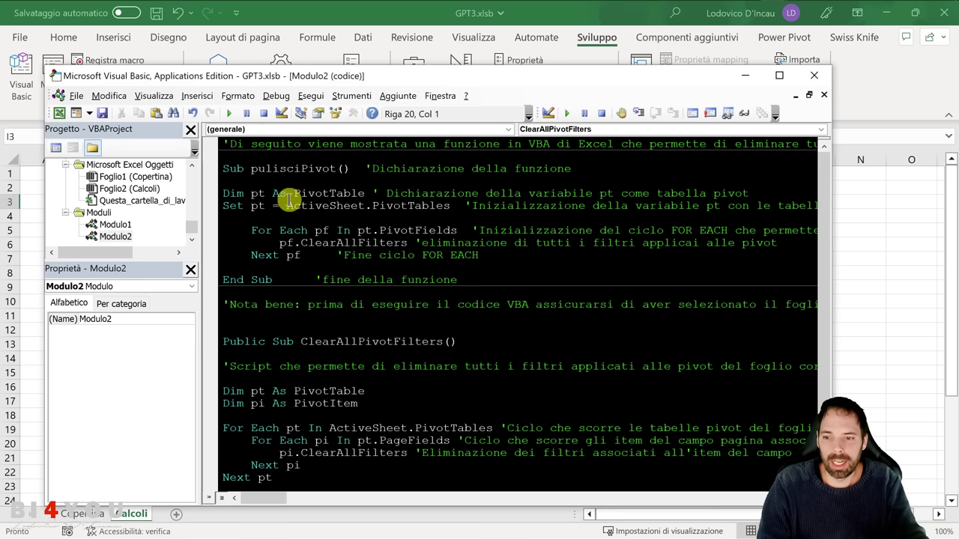
{"action": "left_click", "coordinate": [259, 403]}
{"action": "scroll", "coordinate": [307, 460], "scroll_direction": "down", "scroll_amount": 1}
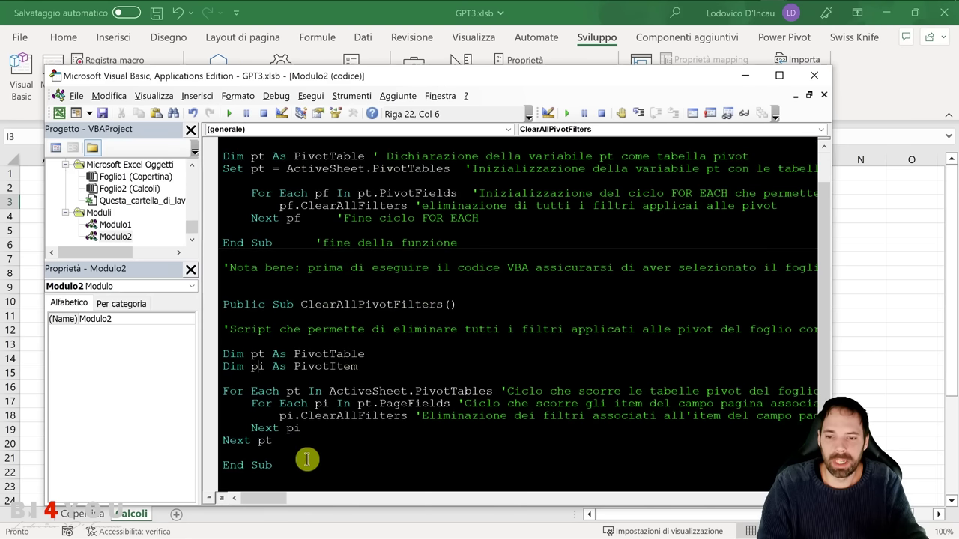
{"action": "left_click", "coordinate": [304, 428]}
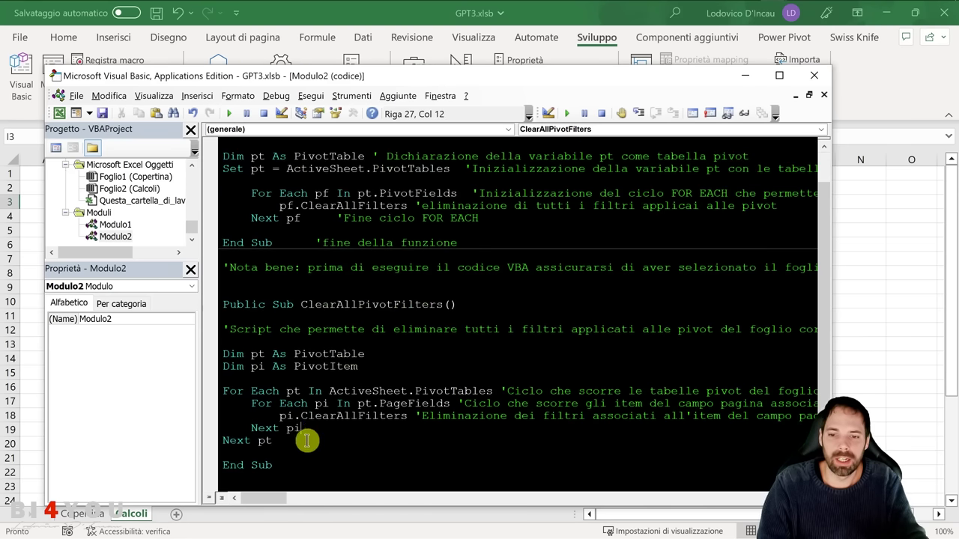
{"action": "left_click", "coordinate": [352, 381]}
{"action": "left_click", "coordinate": [322, 218]}
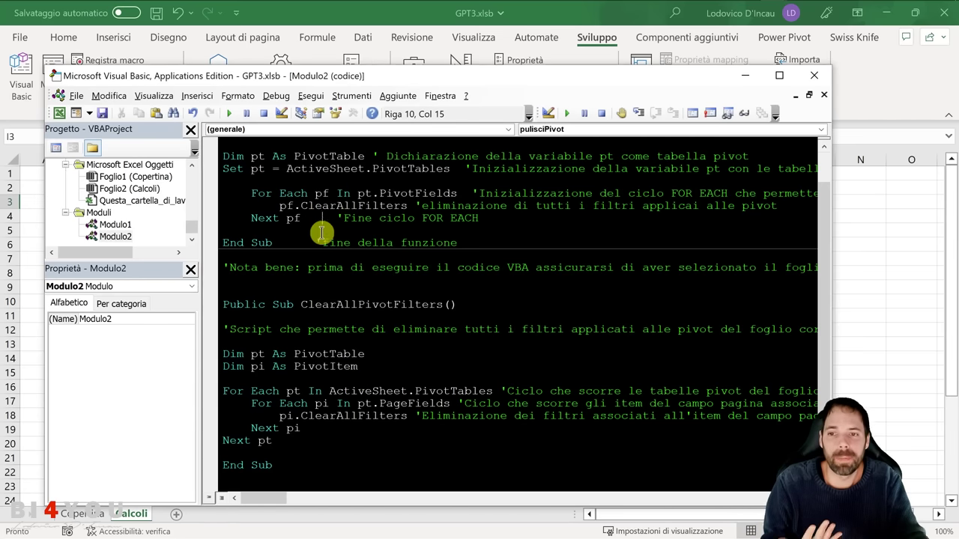
{"action": "scroll", "coordinate": [322, 233], "scroll_direction": "up", "scroll_amount": 1}
{"action": "left_click", "coordinate": [320, 217]}
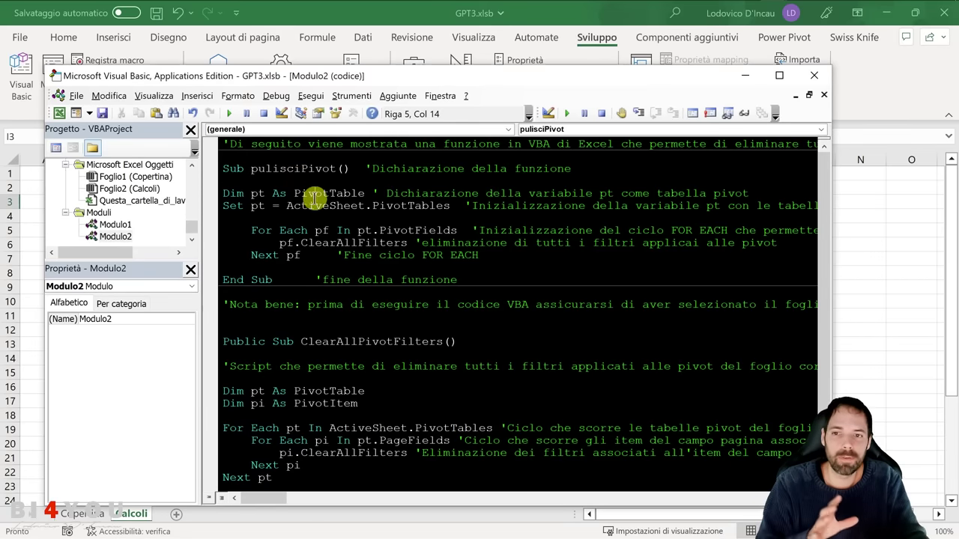
{"action": "left_click", "coordinate": [327, 218]}
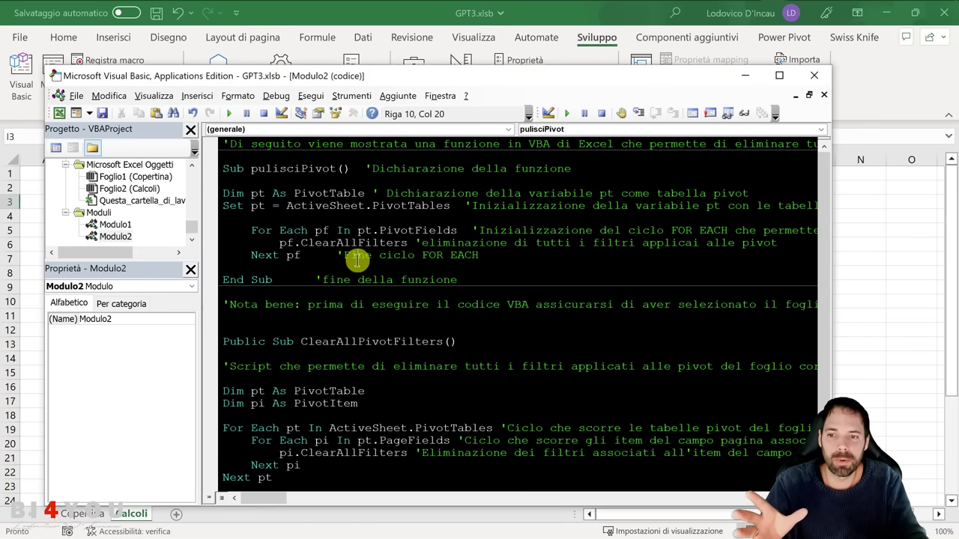
{"action": "left_click", "coordinate": [347, 267]}
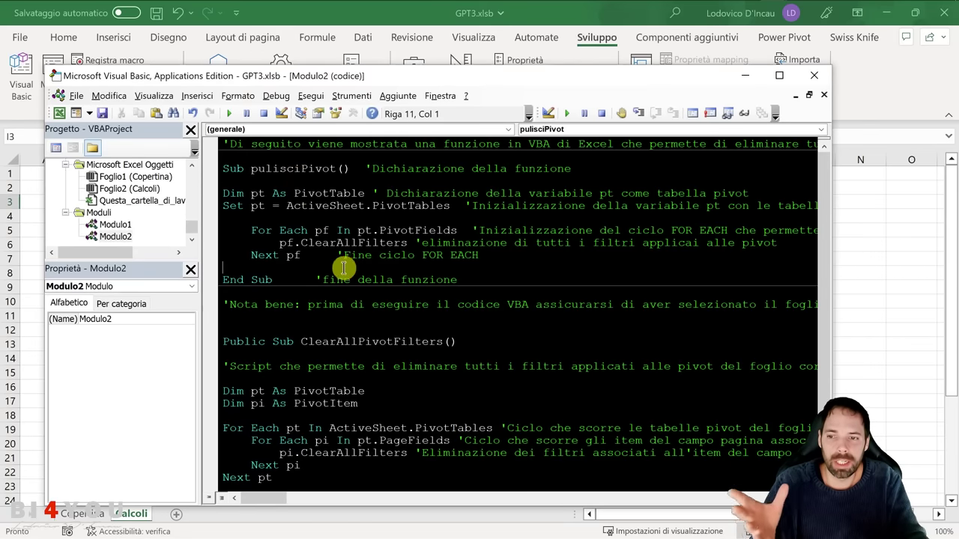
{"action": "left_click", "coordinate": [814, 75]}
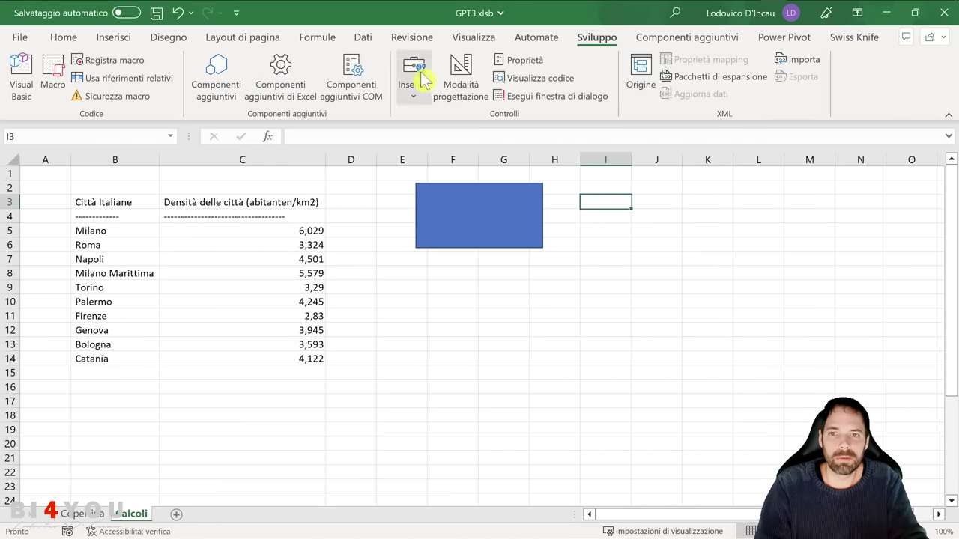
Step: Ask ChatGPT for each city's share of total density, take its '=(D2/SUM(D:D))*100 answer, and select D5
{"action": "left_click", "coordinate": [851, 38]}
{"action": "left_click", "coordinate": [553, 79]}
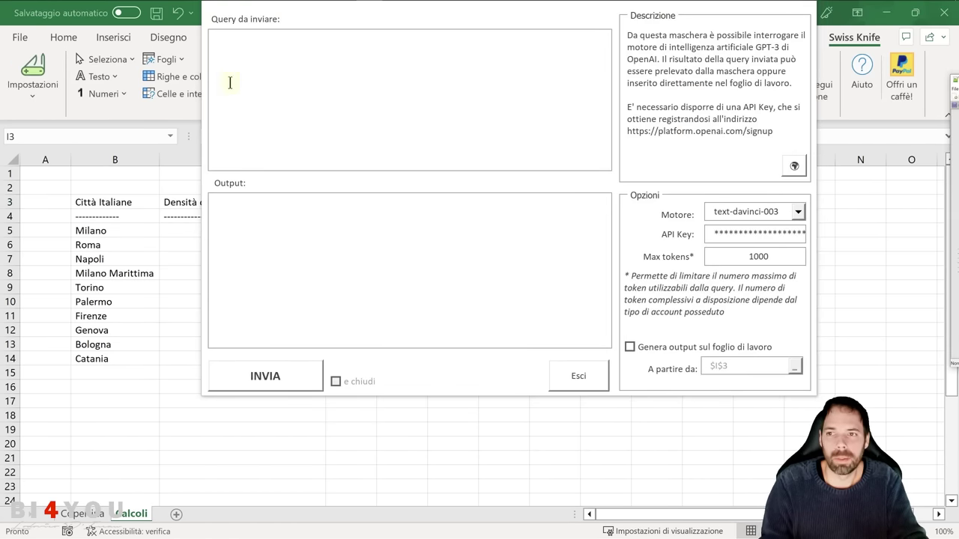
{"action": "type", "text": "Crea una formula di excel, che mi permetta di calcolare la percentuale sul totale della colonna \"Densità\""}
{"action": "left_click", "coordinate": [272, 364]}
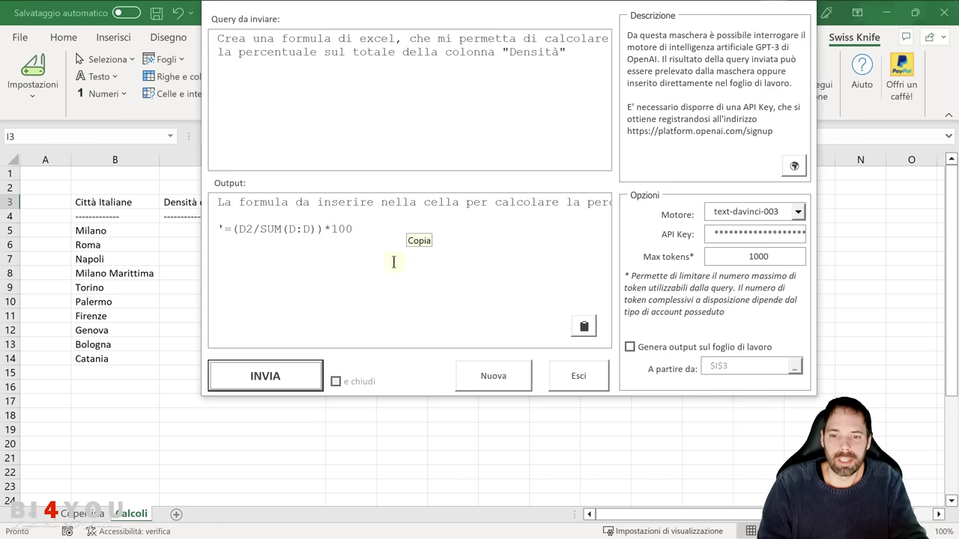
{"action": "left_click_drag", "start_coordinate": [358, 230], "coordinate": [217, 229]}
{"action": "key", "text": "ctrl+c"}
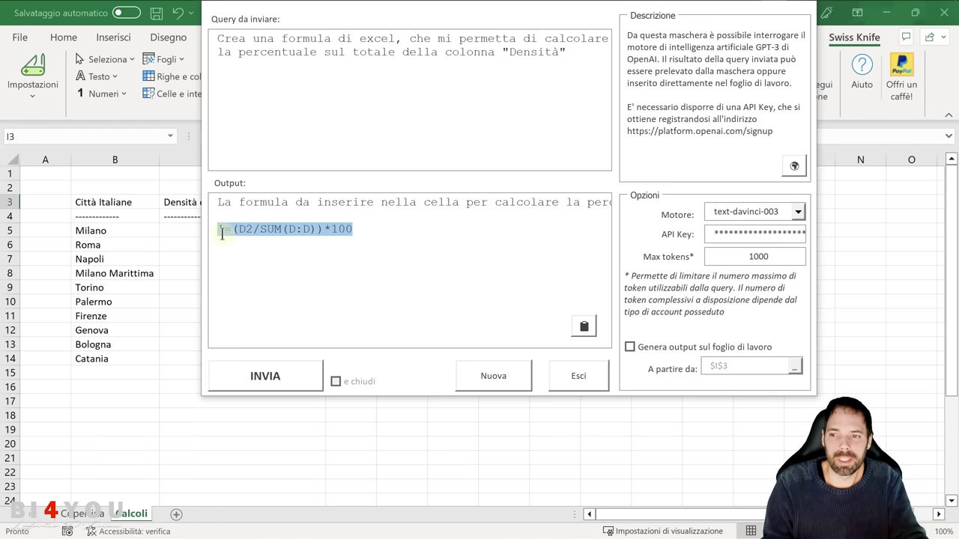
{"action": "left_click", "coordinate": [556, 376]}
{"action": "left_click", "coordinate": [350, 235]}
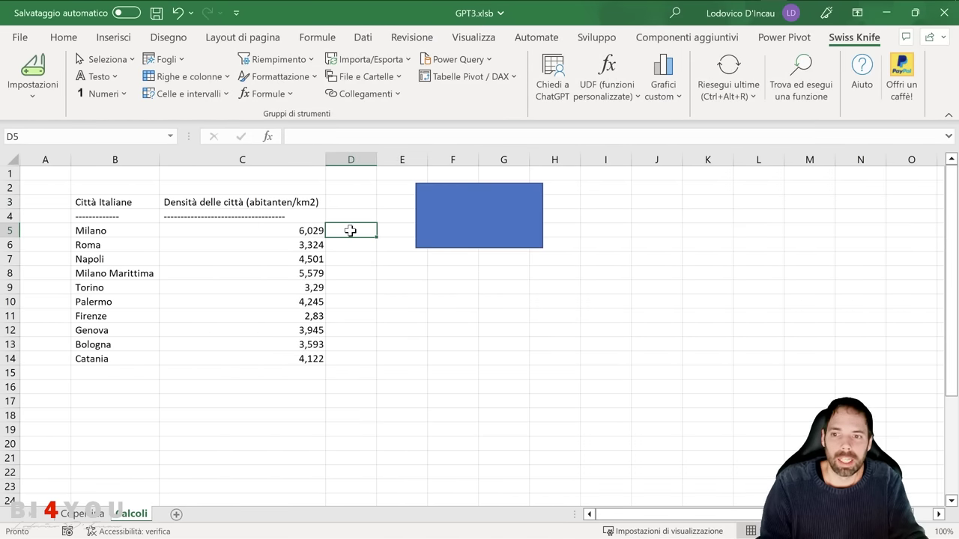
Step: Paste the formula into D5 and retarget it to C5 over the absolute range $C$5:$C$14
{"action": "left_click", "coordinate": [329, 137]}
{"action": "key", "text": "ctrl+v"}
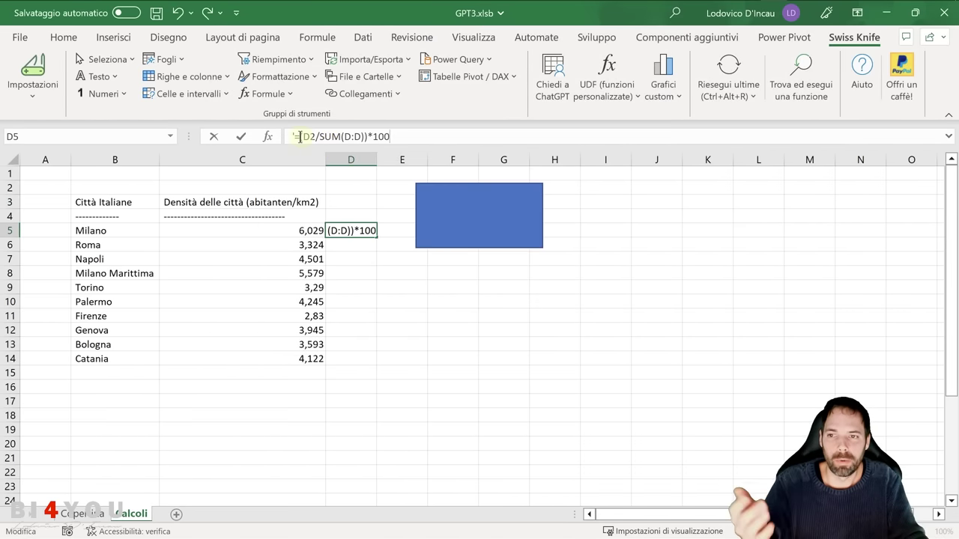
{"action": "left_click_drag", "start_coordinate": [291, 136], "coordinate": [298, 137]}
{"action": "key", "text": "BackSpace"}
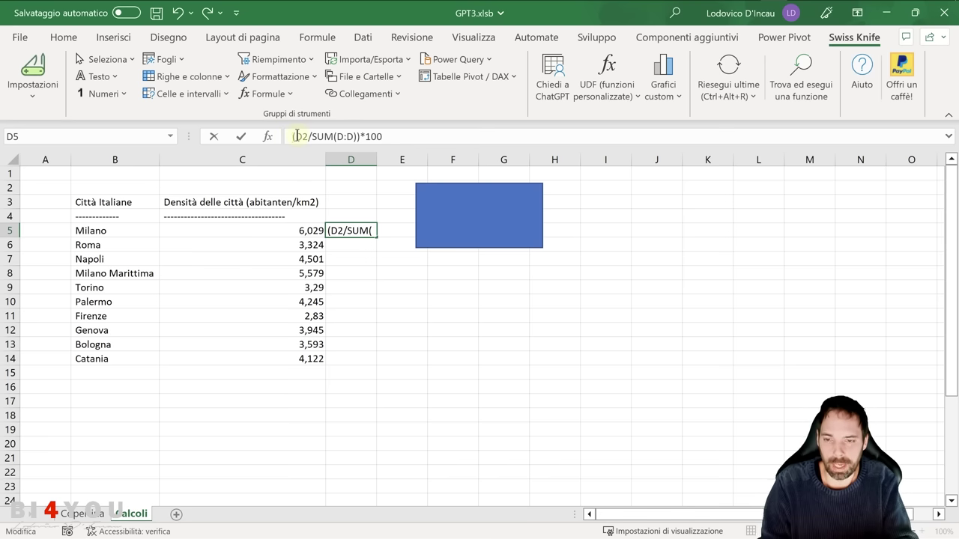
{"action": "type", "text": "="}
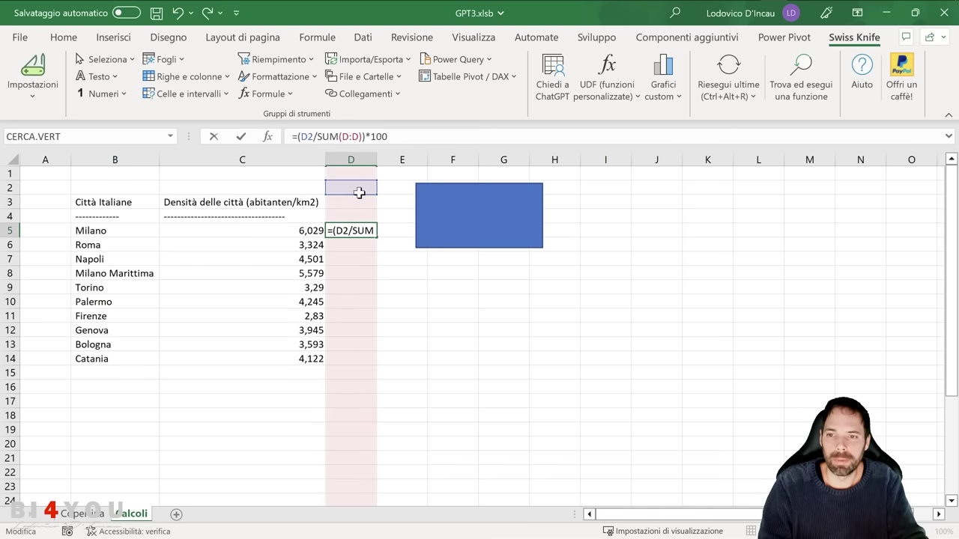
{"action": "left_click_drag", "start_coordinate": [361, 195], "coordinate": [270, 247]}
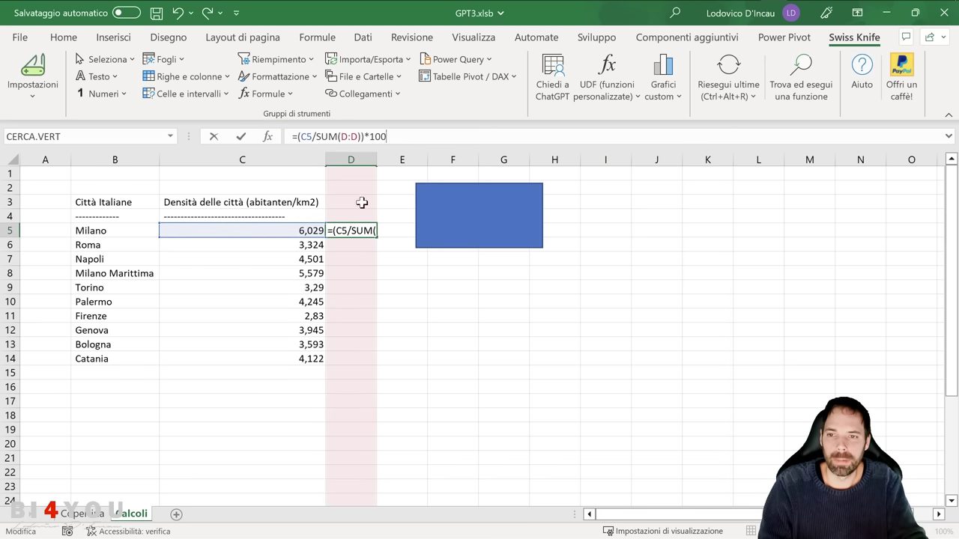
{"action": "left_click_drag", "start_coordinate": [377, 188], "coordinate": [291, 183]}
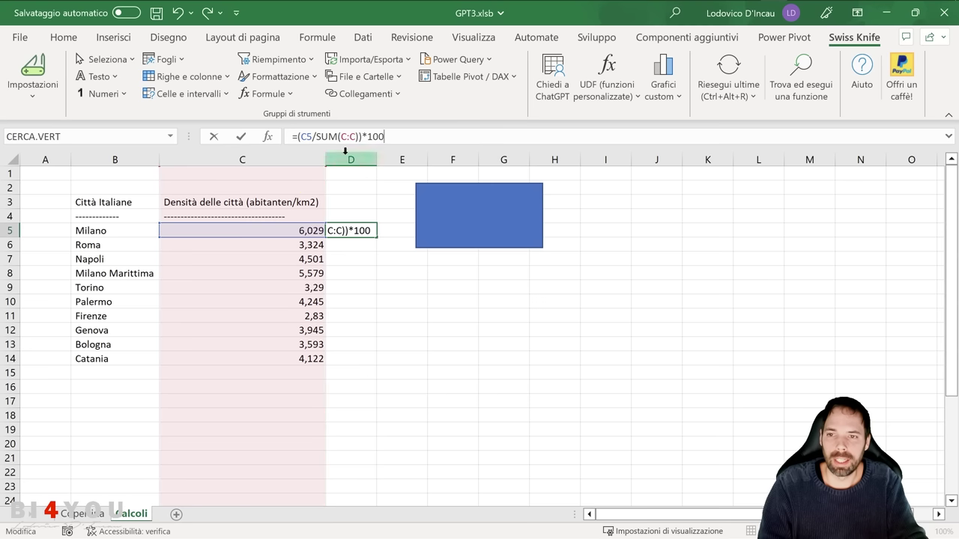
{"action": "left_click", "coordinate": [346, 137]}
{"action": "type", "text": "5:C"}
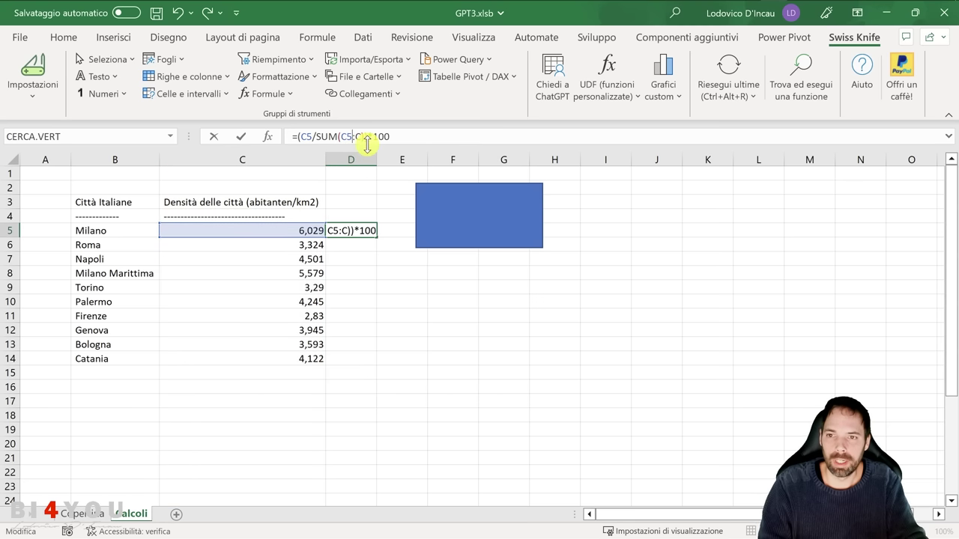
{"action": "type", "text": "14"}
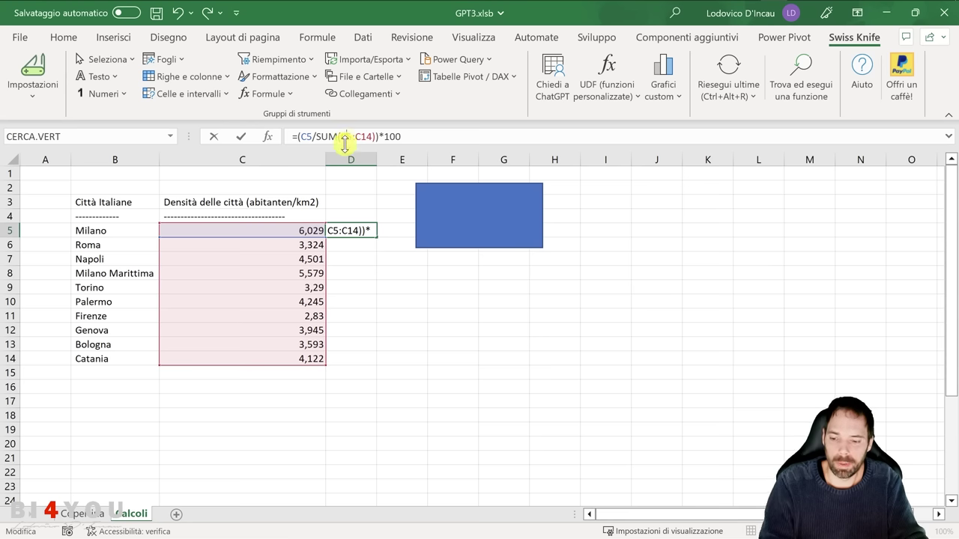
{"action": "left_click", "coordinate": [344, 138]}
{"action": "key", "text": "F4"}
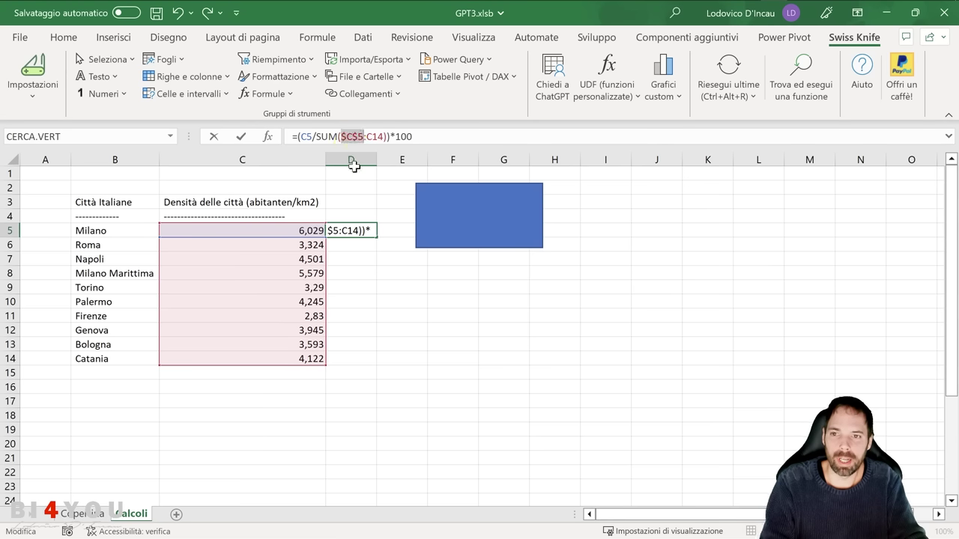
{"action": "key", "text": "F4"}
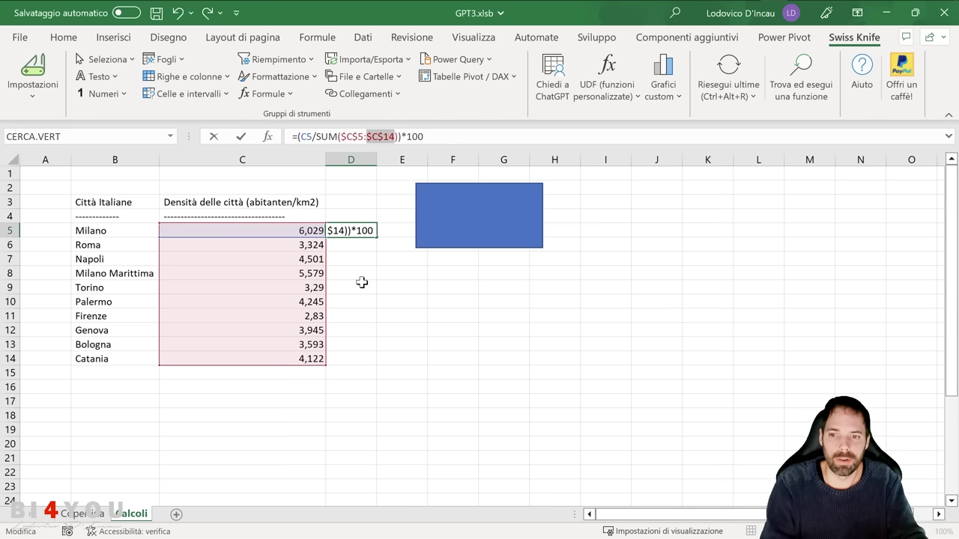
{"action": "key", "text": "ctrl+Return"}
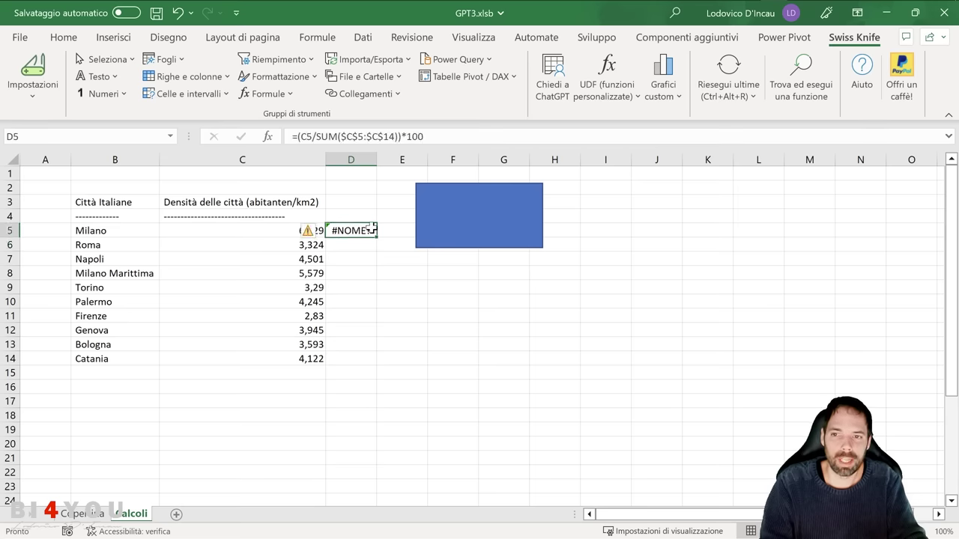
Step: Replace SUM with SOMMA in D5 and fill the formula down to D14
{"action": "double_click", "coordinate": [326, 137]}
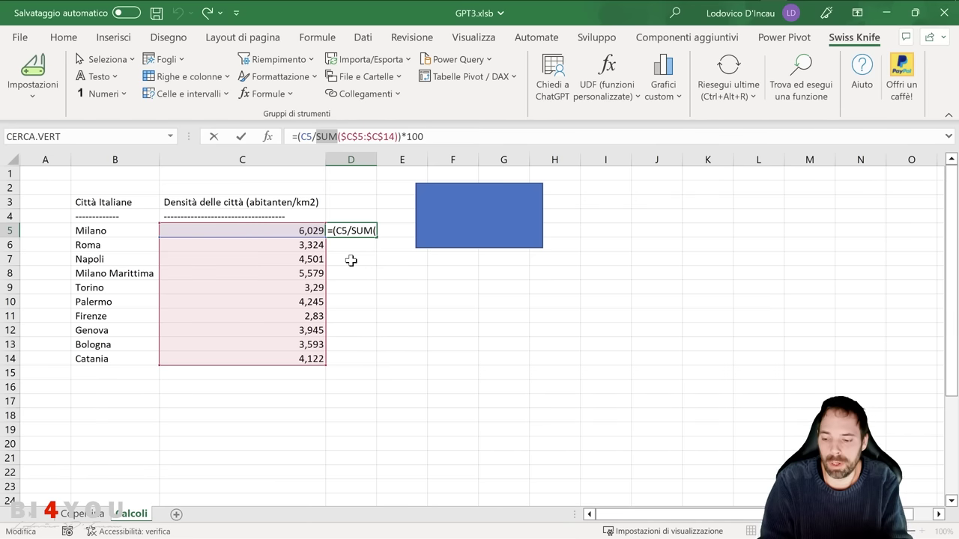
{"action": "type", "text": "somma"}
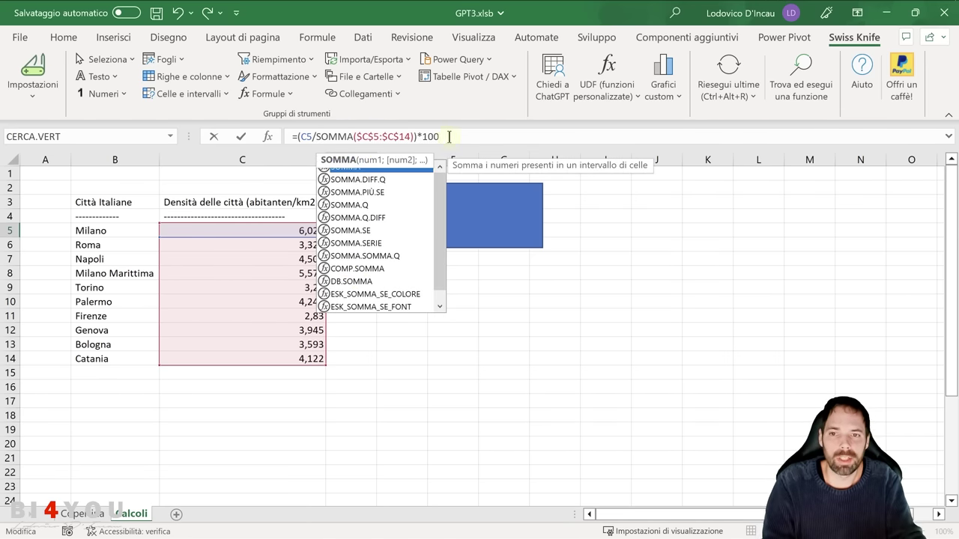
{"action": "left_click", "coordinate": [441, 137]}
{"action": "key", "text": "Return"}
{"action": "left_click", "coordinate": [371, 230]}
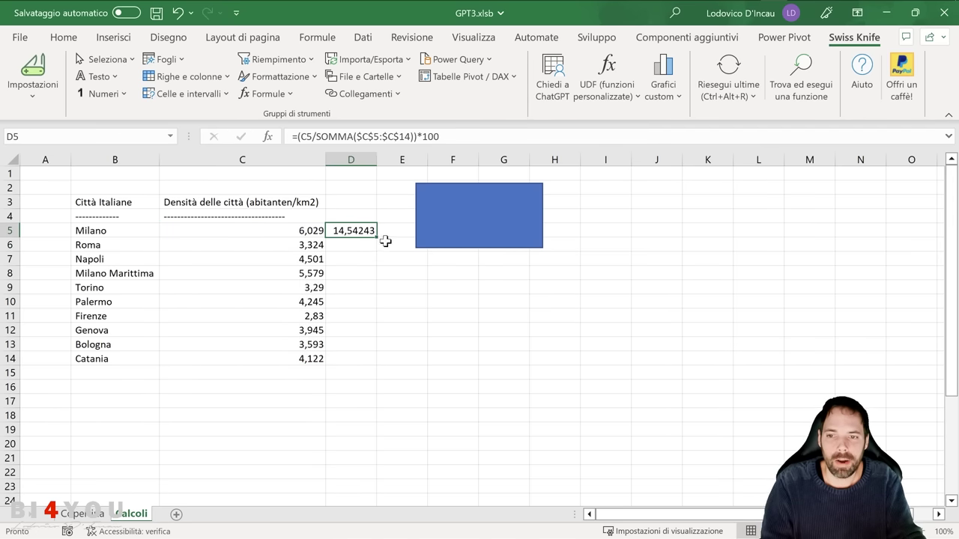
{"action": "left_click_drag", "start_coordinate": [378, 238], "coordinate": [377, 362]}
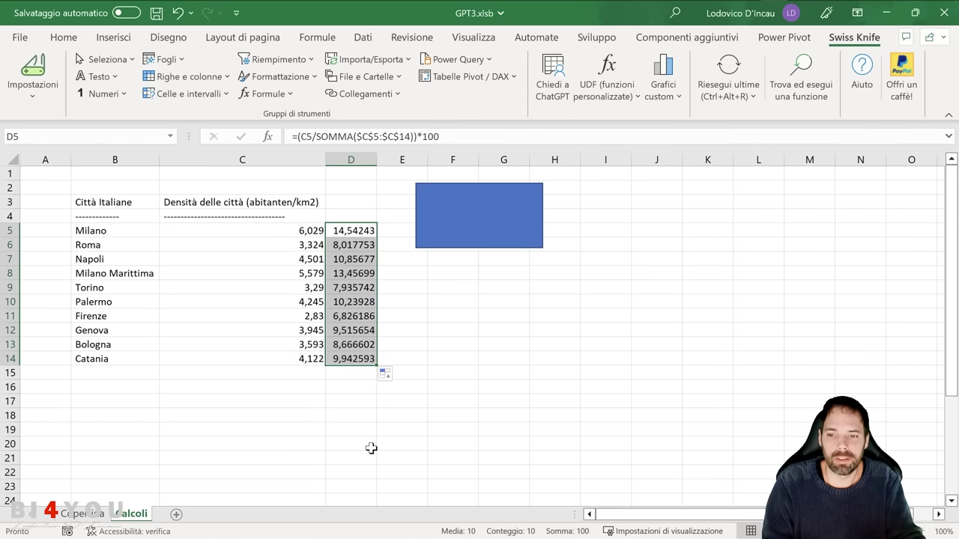
Step: Check the density values and copied formulas, confirm D5:D14 totals 100, and reopen Ask ChatGPT
{"action": "left_click", "coordinate": [351, 231]}
{"action": "left_click", "coordinate": [318, 245]}
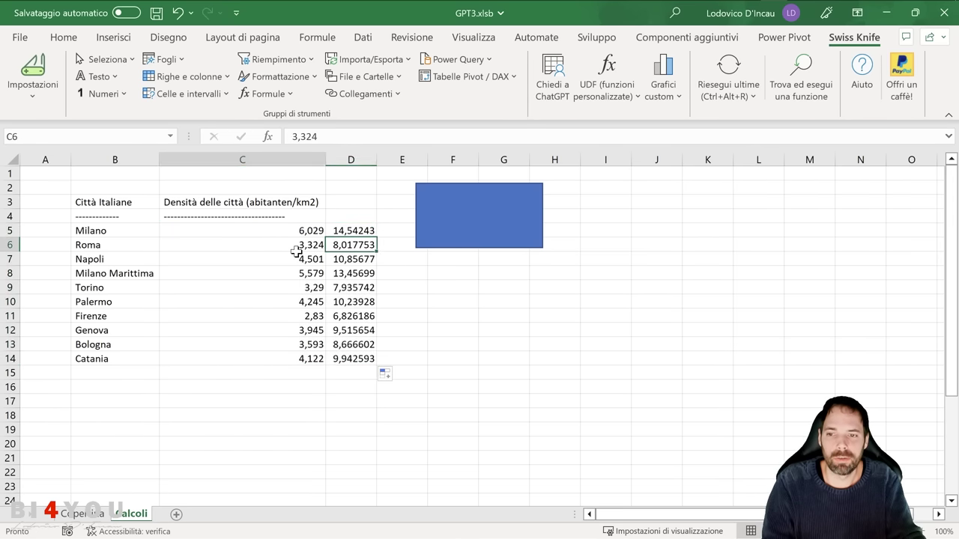
{"action": "left_click", "coordinate": [349, 273]}
{"action": "left_click", "coordinate": [292, 283]}
{"action": "left_click", "coordinate": [351, 316]}
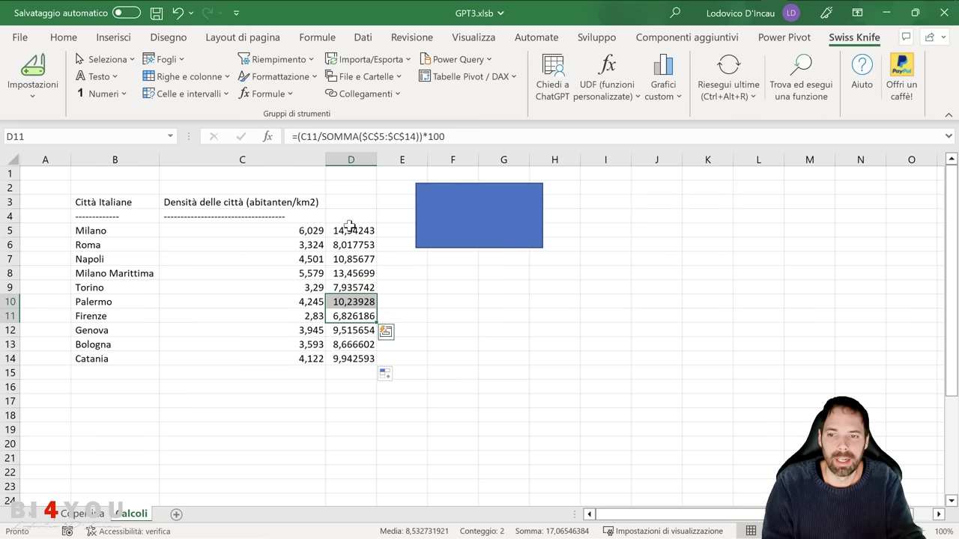
{"action": "left_click_drag", "start_coordinate": [350, 232], "coordinate": [351, 359]}
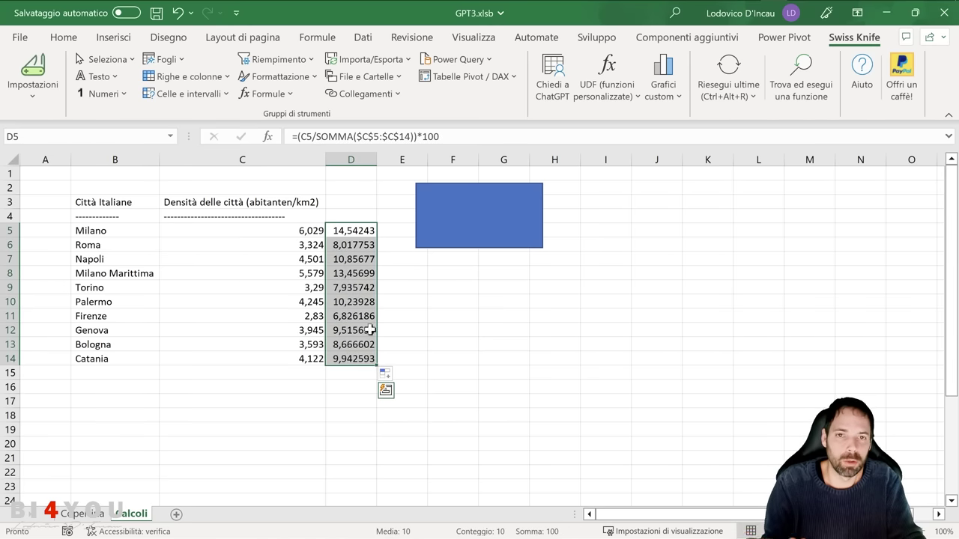
{"action": "left_click", "coordinate": [544, 105]}
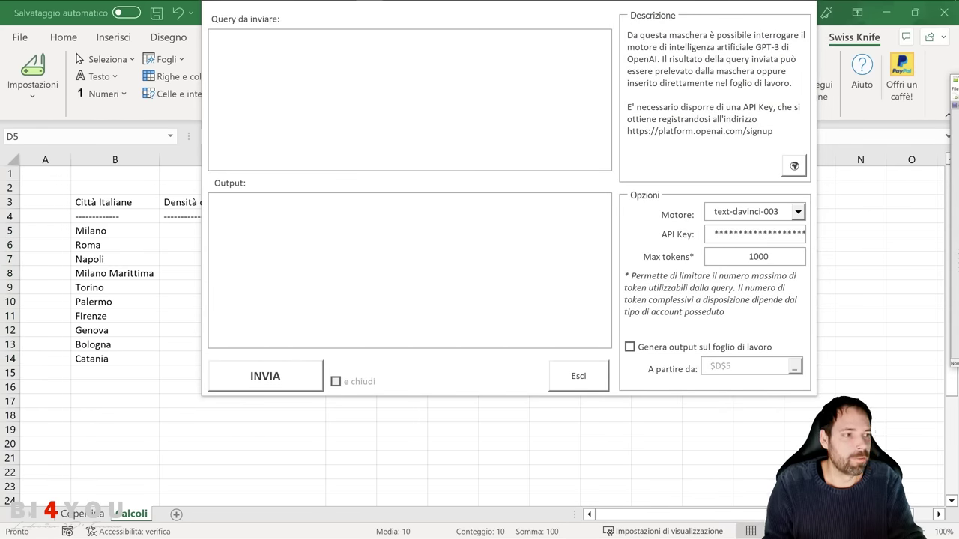
Step: Resend the density-percentage question, select the returned '=DENSITÀ/SOMMA(DENSITÀ)*100 line, and close the dialog
{"action": "type", "text": "Crea una formula di excel, che mi permetta di calcolare la percentuale sul totale della colonna \"Densità\""}
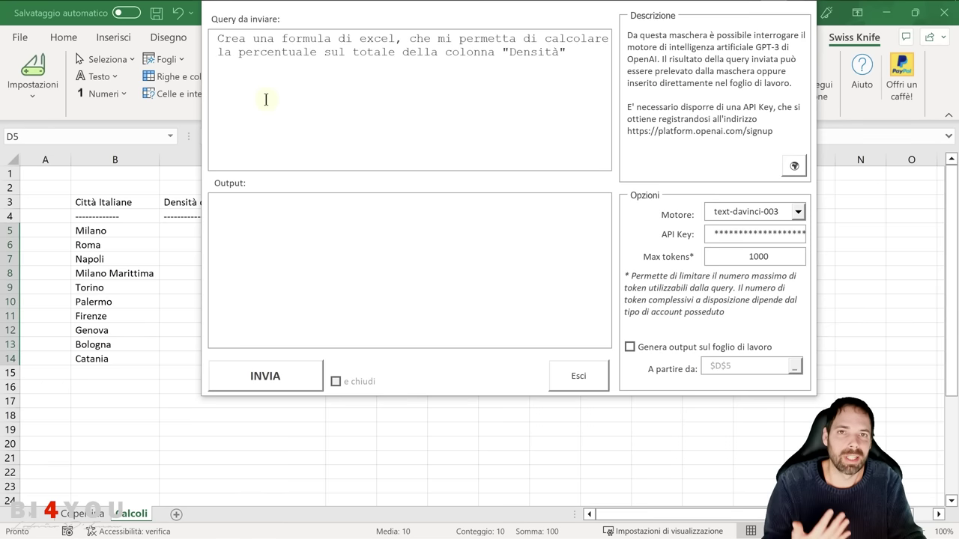
{"action": "left_click", "coordinate": [281, 376]}
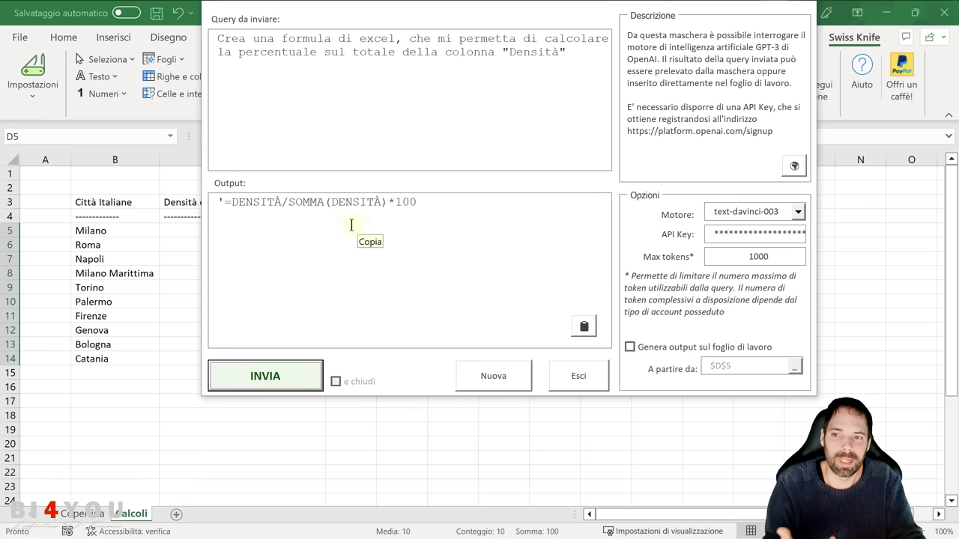
{"action": "left_click", "coordinate": [325, 213]}
{"action": "left_click_drag", "start_coordinate": [234, 200], "coordinate": [331, 202]}
{"action": "key", "text": "End"}
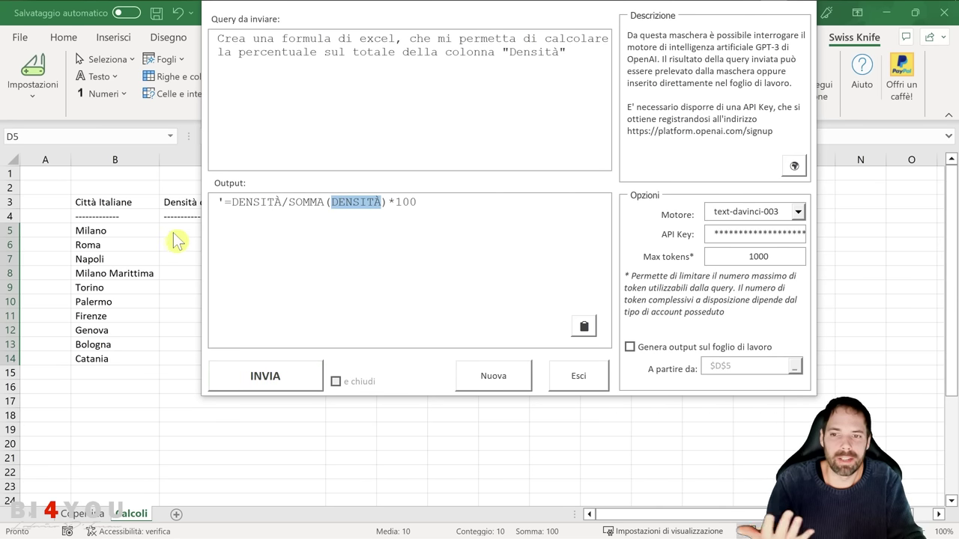
{"action": "left_click", "coordinate": [332, 230]}
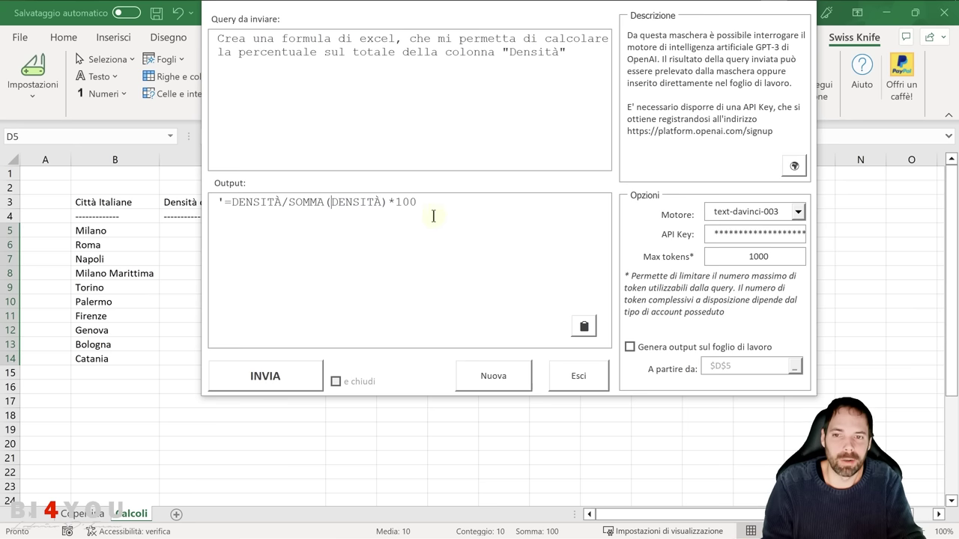
{"action": "left_click_drag", "start_coordinate": [439, 207], "coordinate": [216, 202]}
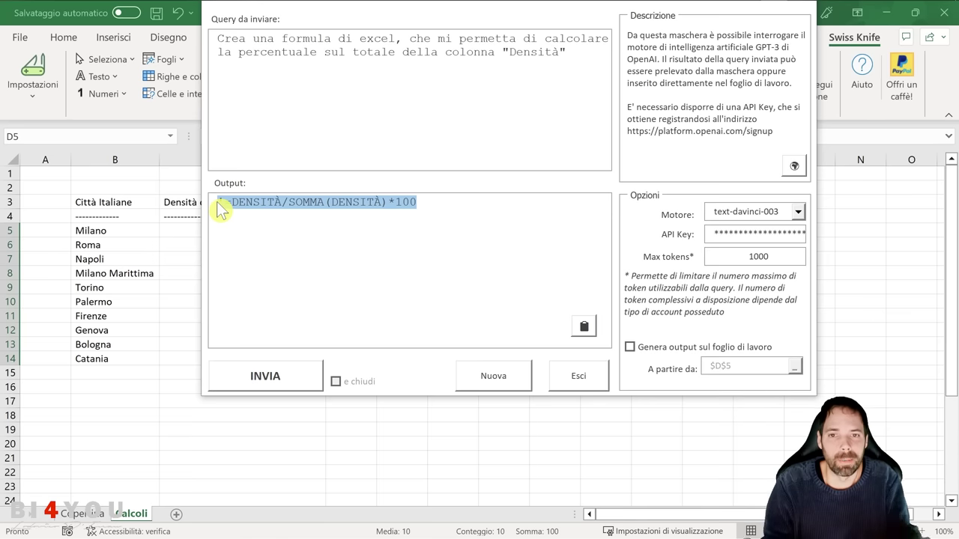
{"action": "left_click", "coordinate": [592, 384]}
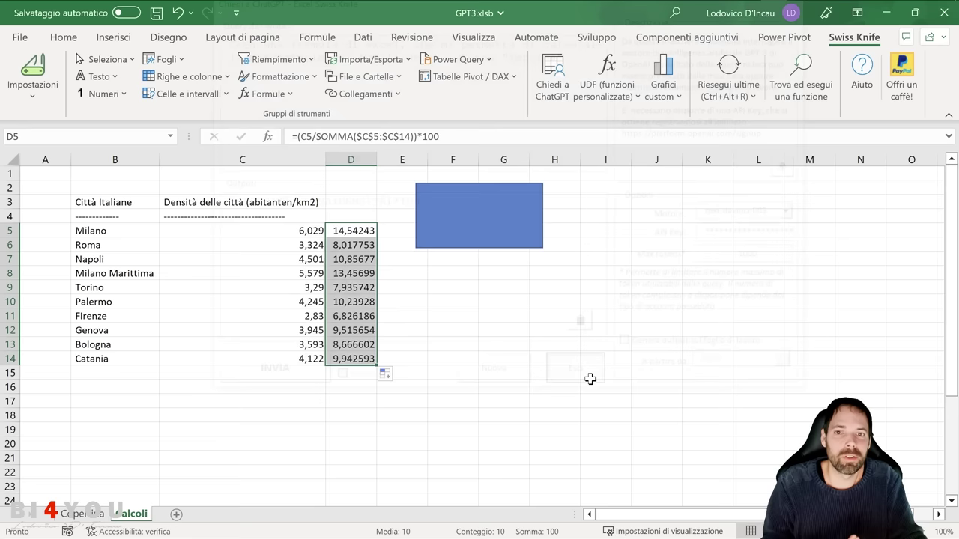
Step: Select a few cells beside the results (E11, F10, F11, G9), then minimize Excel
{"action": "left_click", "coordinate": [470, 320]}
{"action": "left_click", "coordinate": [426, 313]}
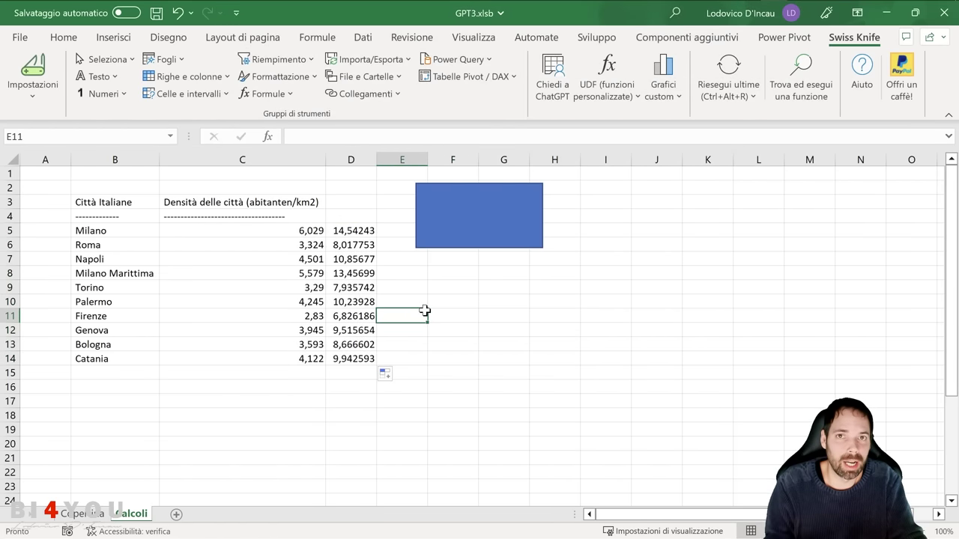
{"action": "left_click", "coordinate": [463, 299]}
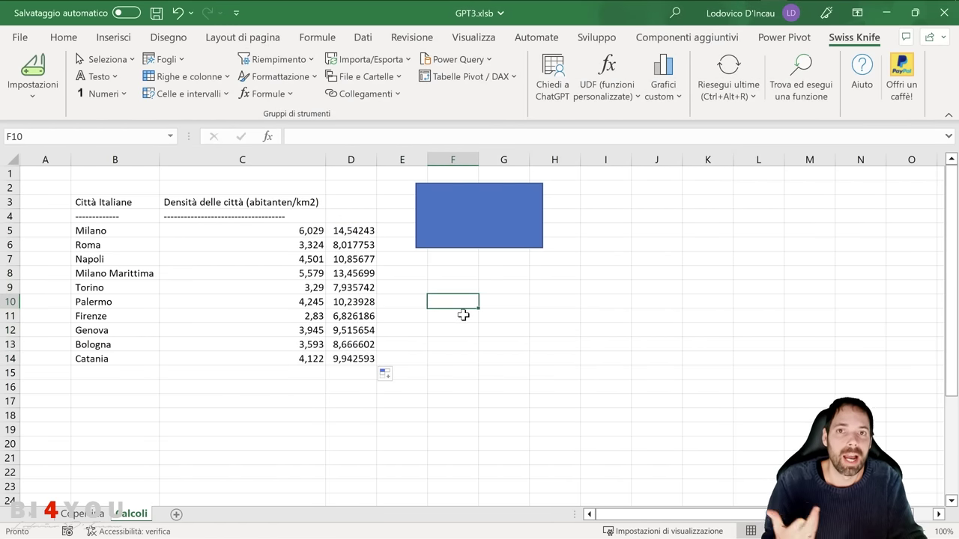
{"action": "left_click", "coordinate": [463, 316]}
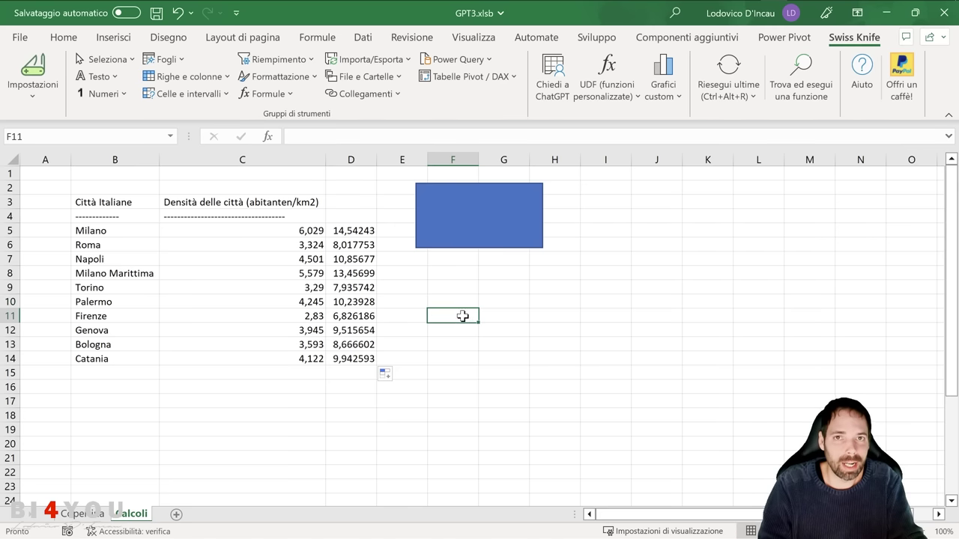
{"action": "left_click", "coordinate": [506, 285]}
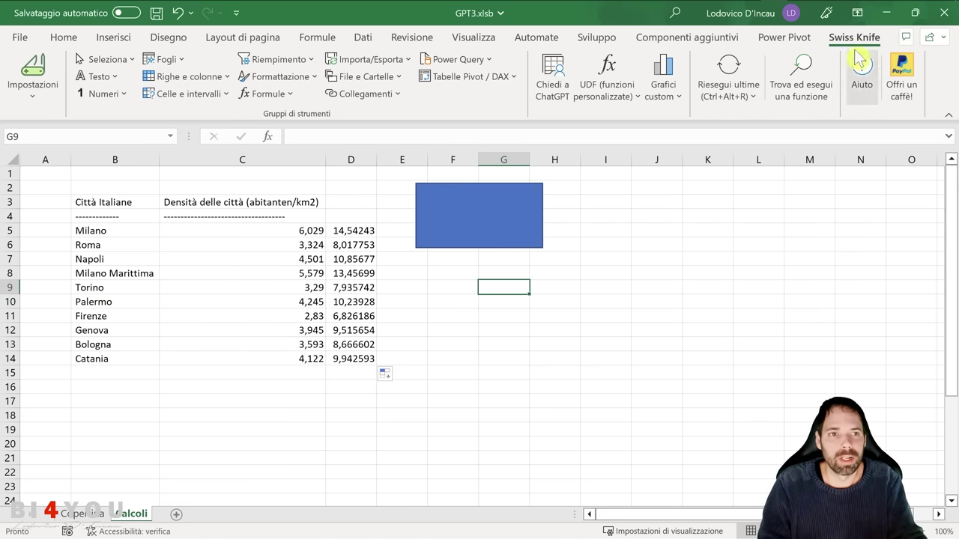
{"action": "left_click", "coordinate": [884, 14]}
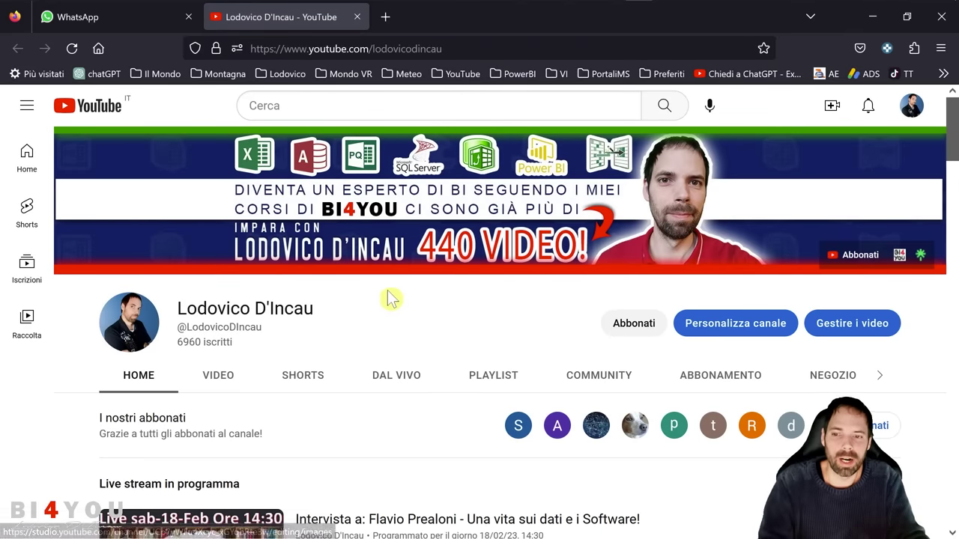
Step: Go from Canali Amici to the Excel Swiss Knife channel's INFORMAZIONI and open its Download link
{"action": "scroll", "coordinate": [390, 292], "scroll_direction": "down", "scroll_amount": 5}
{"action": "scroll", "coordinate": [364, 282], "scroll_direction": "down", "scroll_amount": 20}
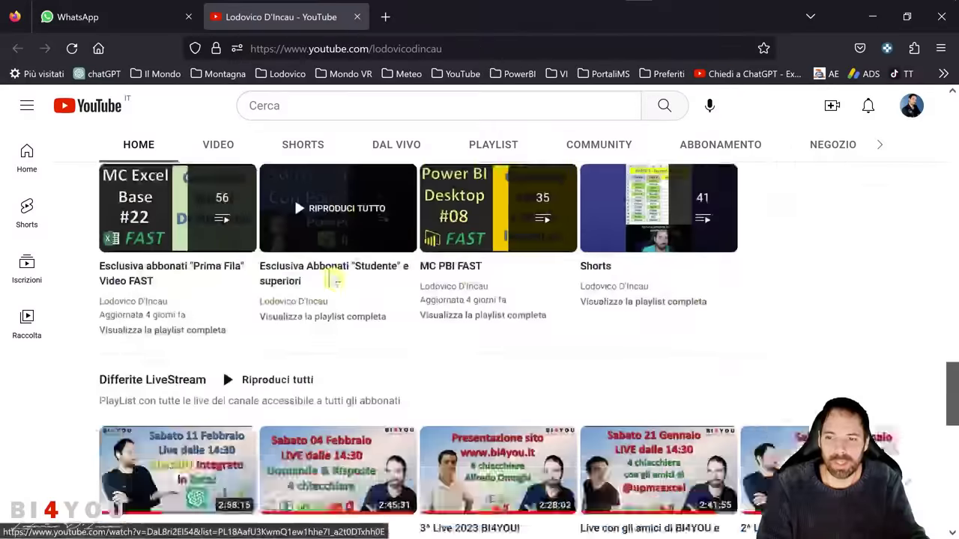
{"action": "scroll", "coordinate": [334, 291], "scroll_direction": "down", "scroll_amount": 3}
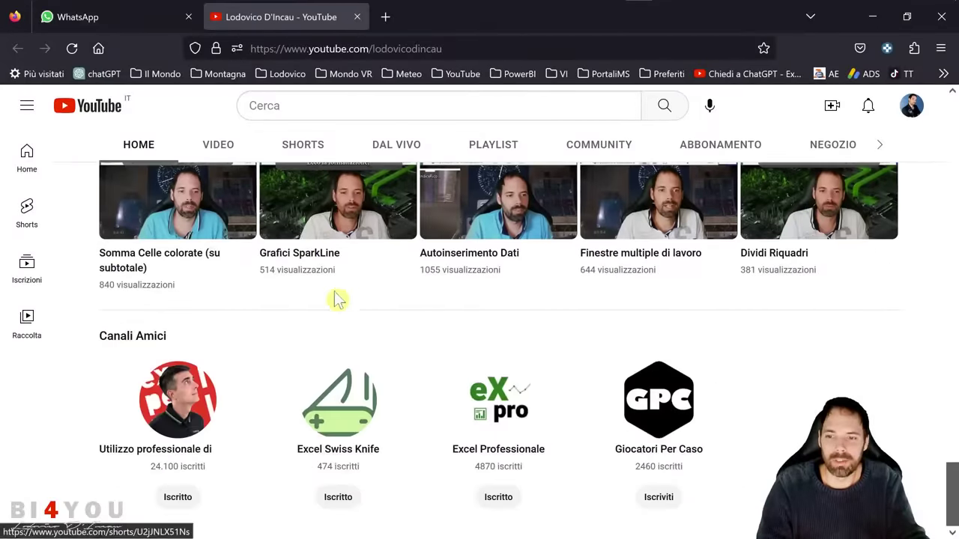
{"action": "left_click", "coordinate": [346, 460]}
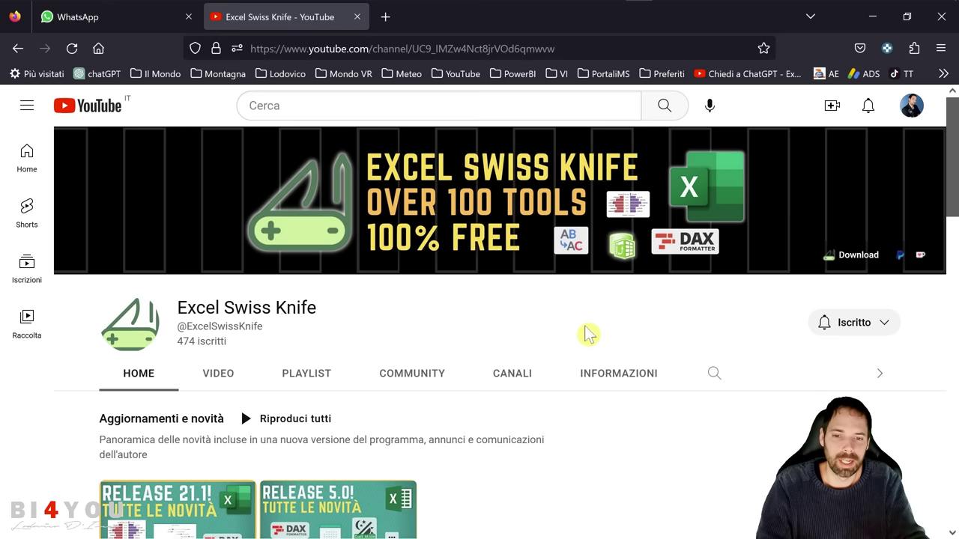
{"action": "left_click", "coordinate": [633, 382]}
{"action": "scroll", "coordinate": [449, 368], "scroll_direction": "down", "scroll_amount": 5}
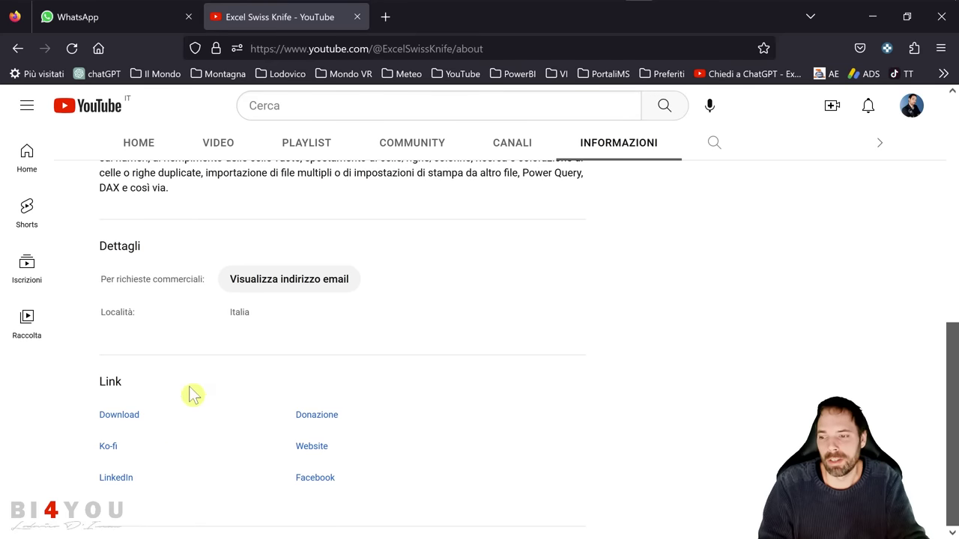
{"action": "left_click", "coordinate": [120, 418]}
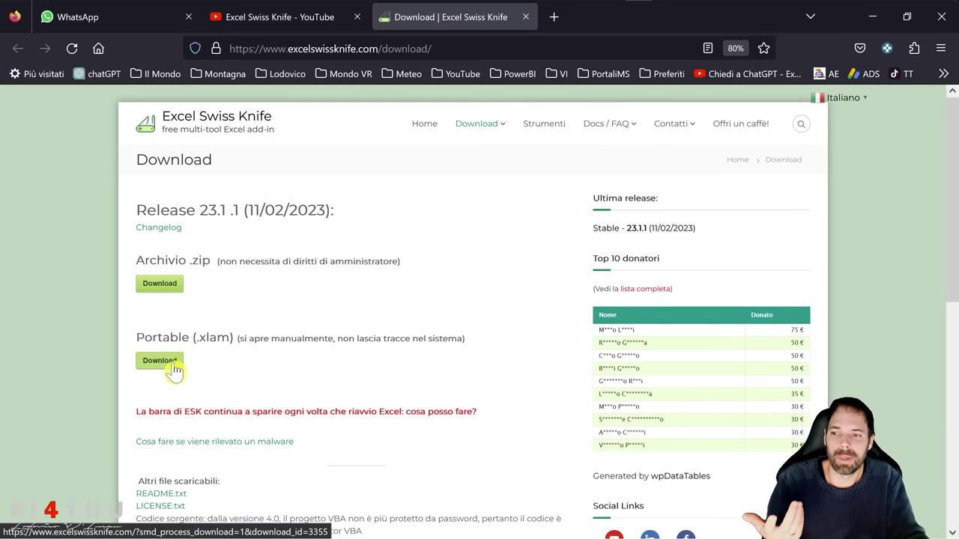
Step: Download Excel_Swiss_Knife_23.1.1.zip, extract it to its own folder, and open that folder
{"action": "left_click", "coordinate": [162, 288]}
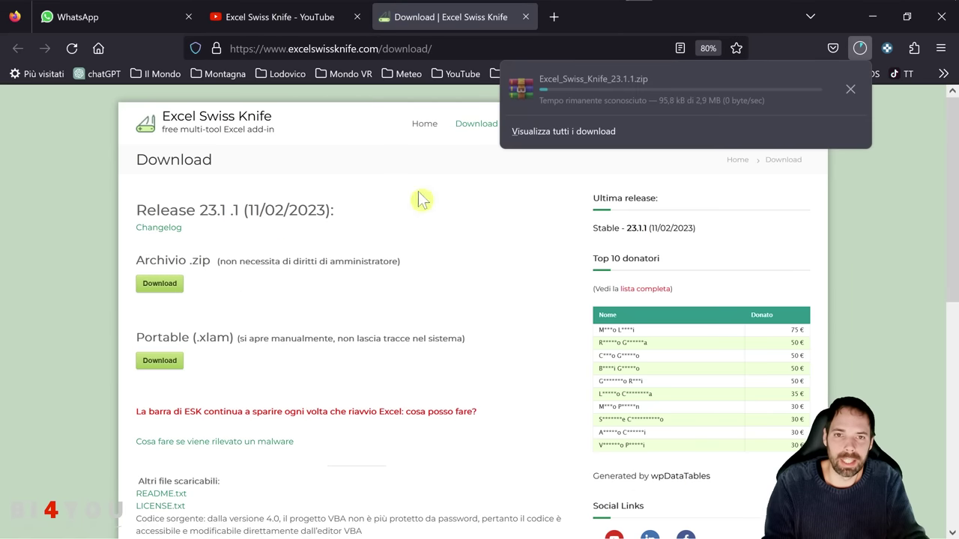
{"action": "left_click", "coordinate": [704, 182]}
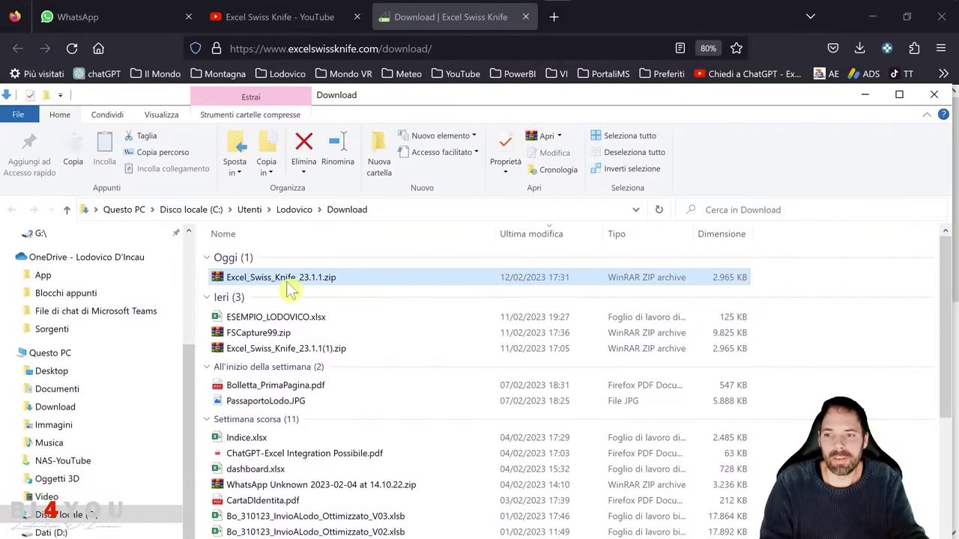
{"action": "right_click", "coordinate": [289, 289]}
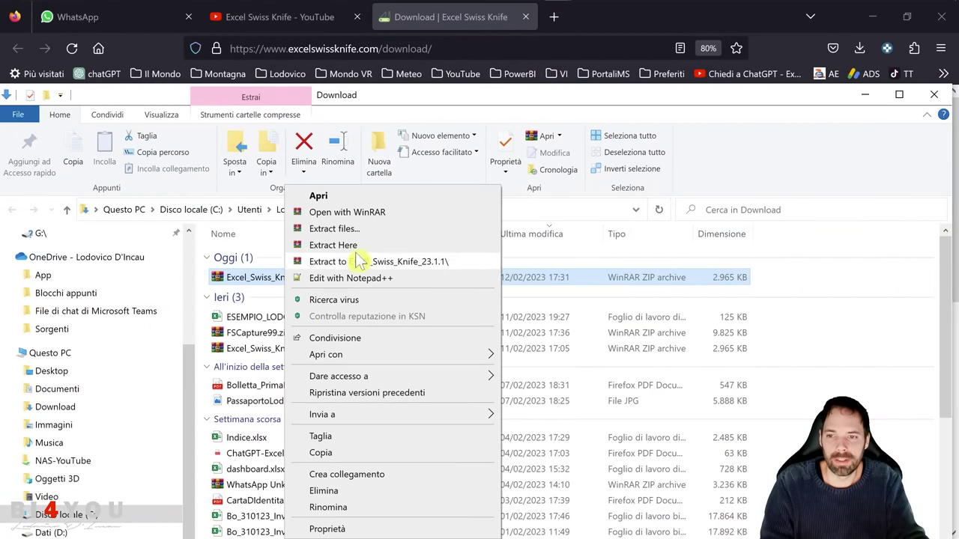
{"action": "left_click", "coordinate": [375, 240]}
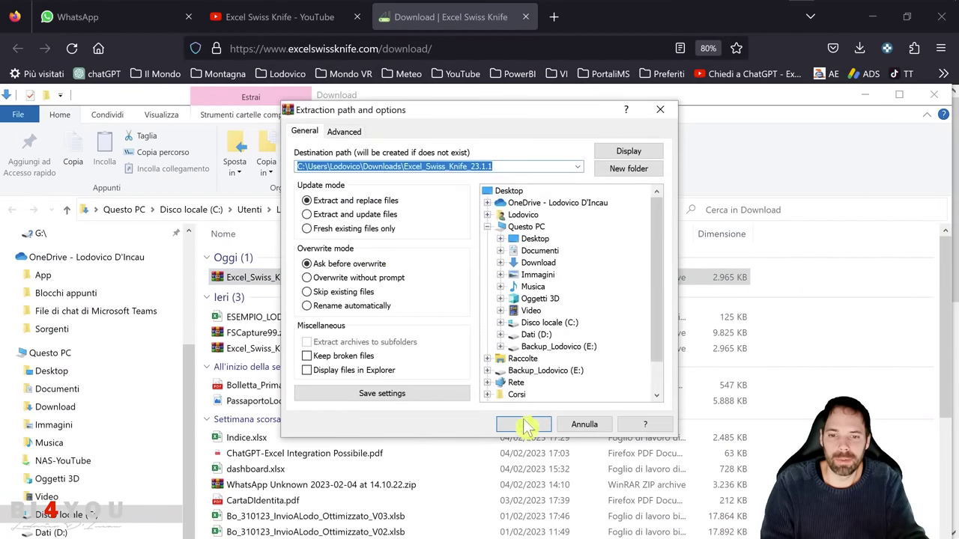
{"action": "left_click", "coordinate": [531, 425]}
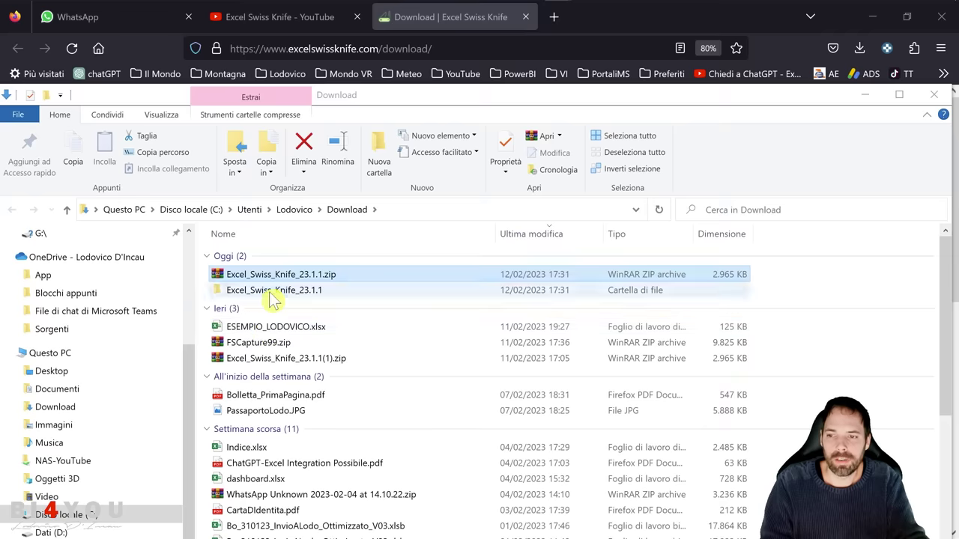
{"action": "double_click", "coordinate": [277, 290]}
Step: Open INSTALL.txt in maximized Notepad++, read through the installation steps, and close it
{"action": "left_click", "coordinate": [251, 292]}
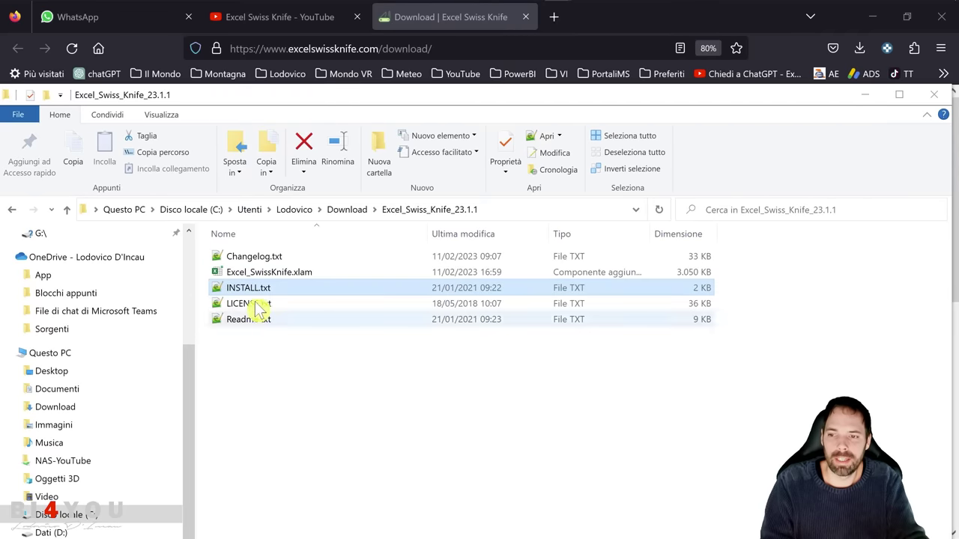
{"action": "double_click", "coordinate": [255, 292]}
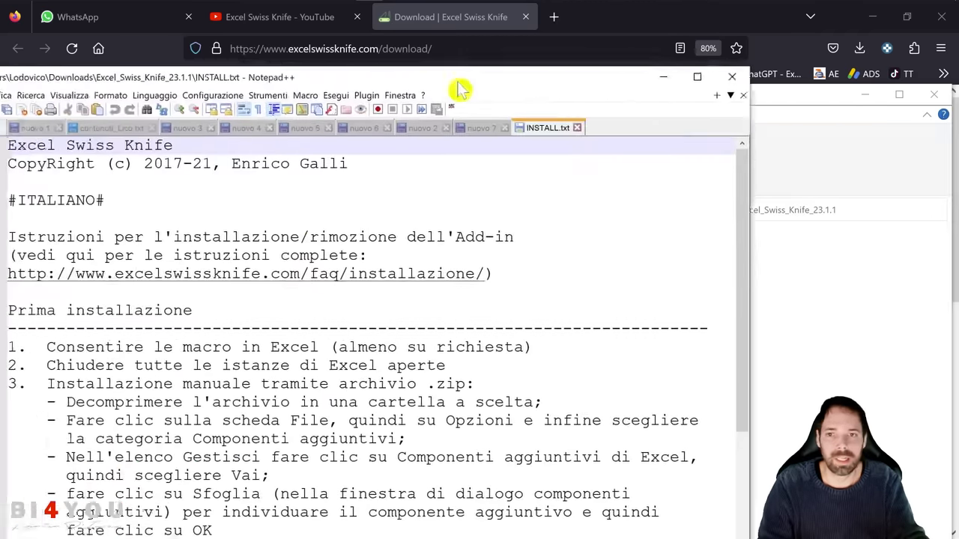
{"action": "left_click_drag", "start_coordinate": [460, 87], "coordinate": [490, 81]}
{"action": "double_click", "coordinate": [490, 81]}
{"action": "left_click", "coordinate": [184, 294]}
{"action": "scroll", "coordinate": [183, 292], "scroll_direction": "down", "scroll_amount": 3}
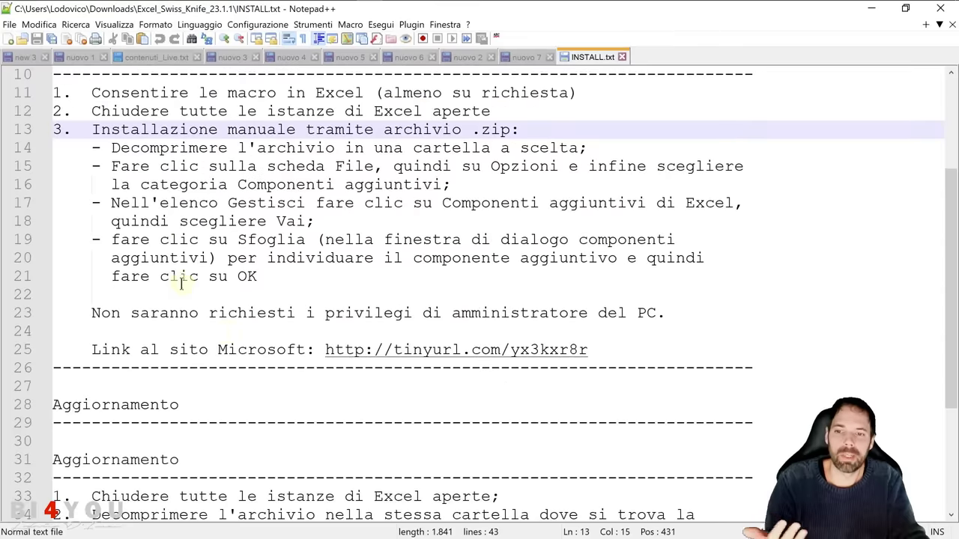
{"action": "left_click", "coordinate": [229, 331]}
{"action": "left_click", "coordinate": [251, 277]}
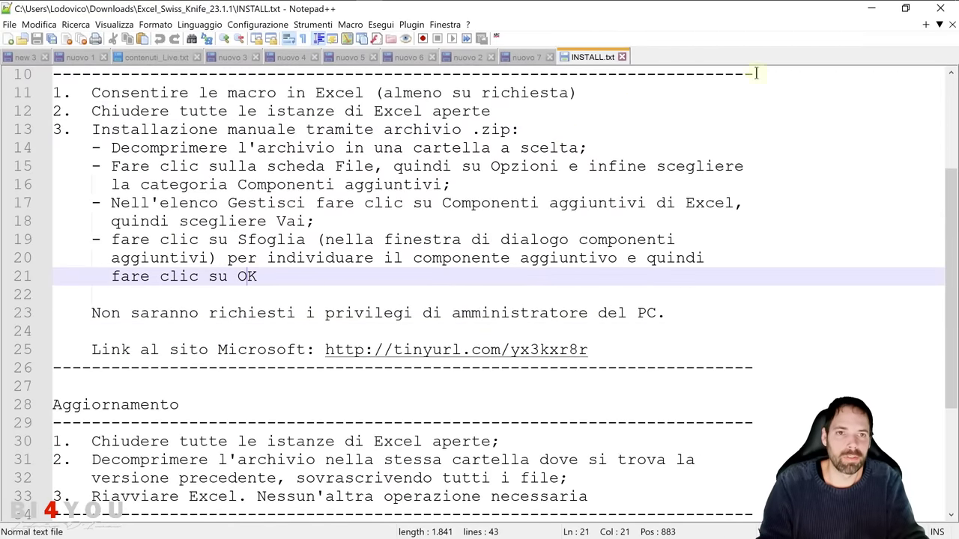
{"action": "left_click", "coordinate": [871, 9]}
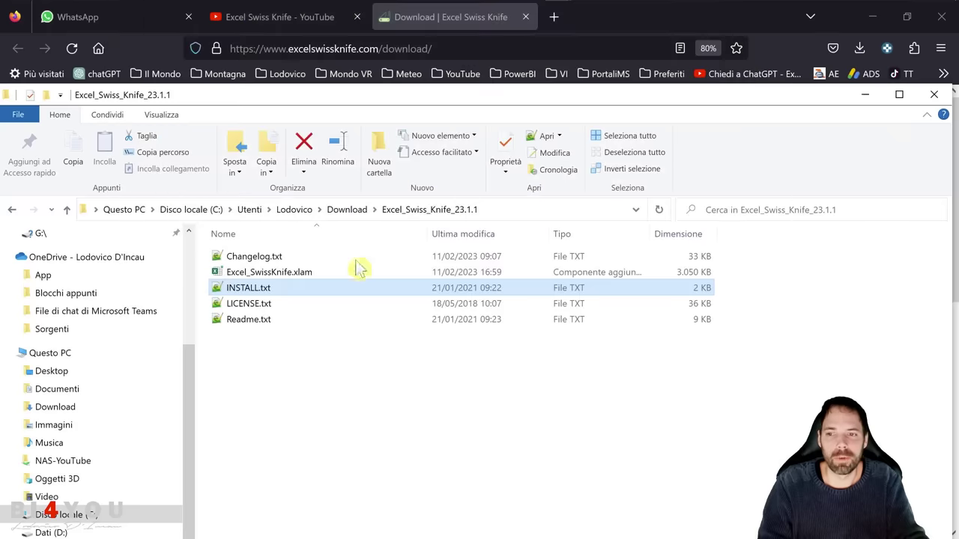
Step: Select Excel_SwissKnife.xlam and copy the folder path in Explorer, then return to Excel
{"action": "left_click", "coordinate": [262, 274]}
{"action": "left_click", "coordinate": [528, 211]}
{"action": "key", "text": "ctrl+c"}
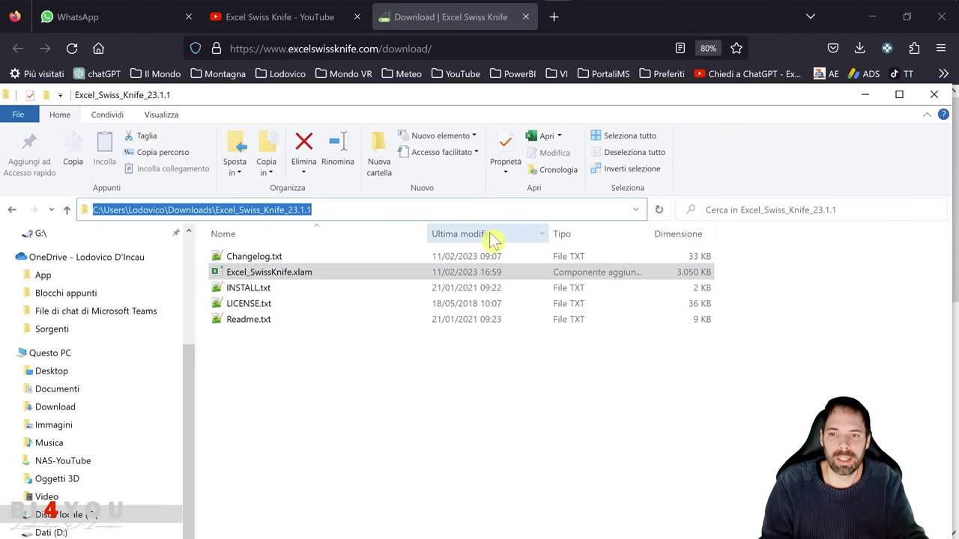
{"action": "left_click", "coordinate": [332, 389]}
{"action": "mouse_move", "coordinate": [695, 4]}
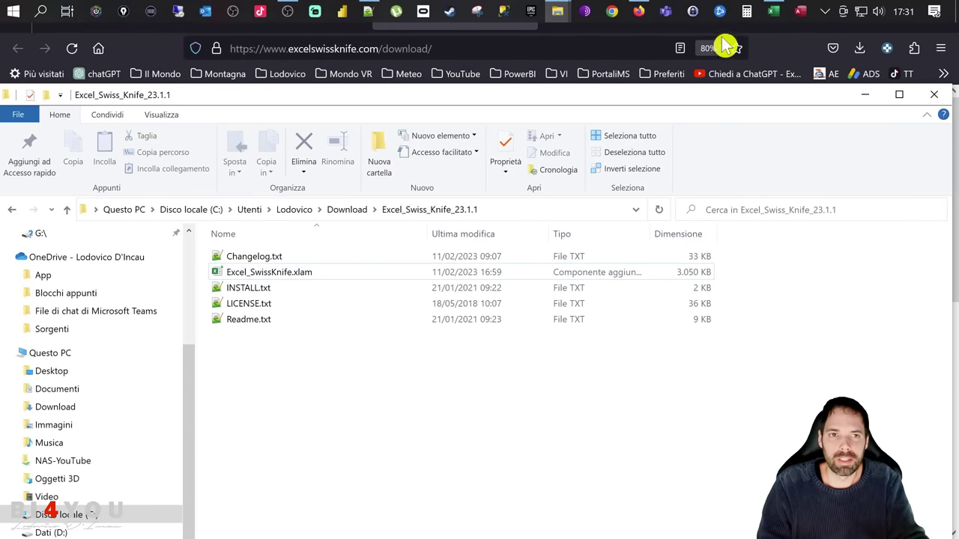
{"action": "left_click", "coordinate": [773, 11]}
Step: Close GPT3.xlsb without saving, start blank workbook Cartel1, select E5, and show the File backstage
{"action": "left_click", "coordinate": [937, 15]}
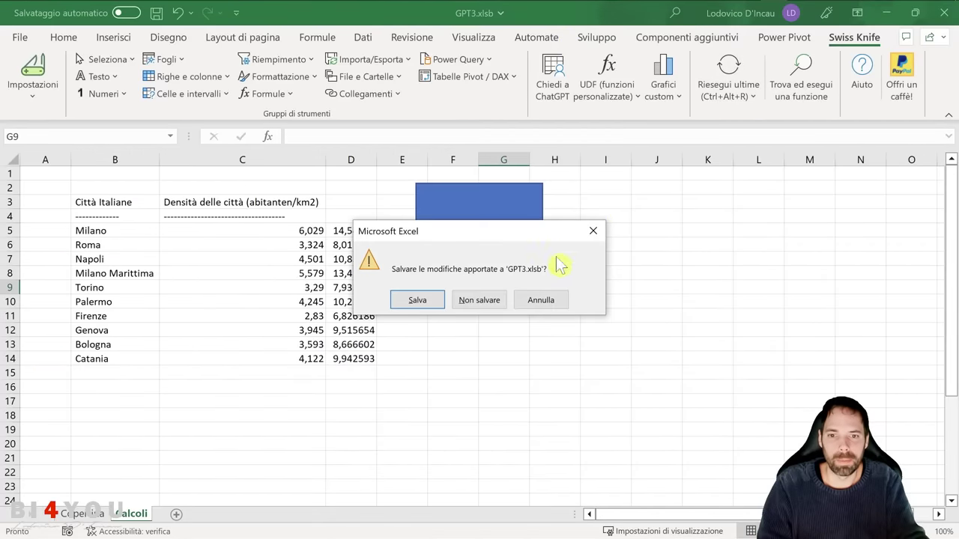
{"action": "left_click", "coordinate": [482, 300]}
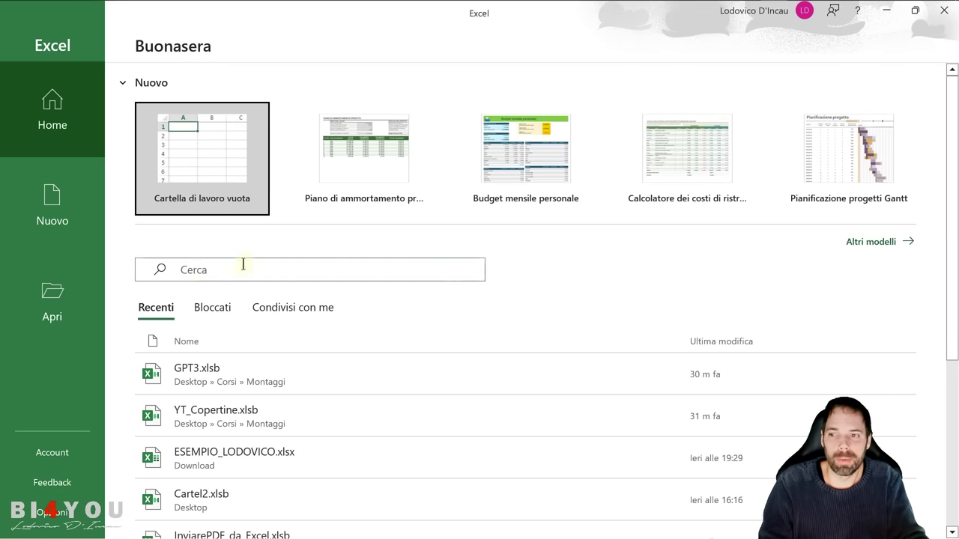
{"action": "left_click", "coordinate": [183, 135]}
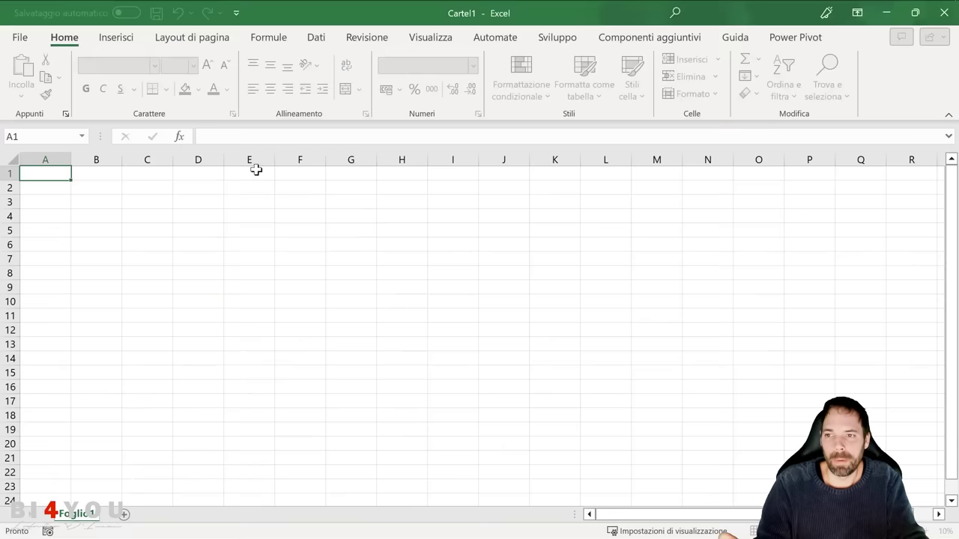
{"action": "left_click", "coordinate": [248, 230]}
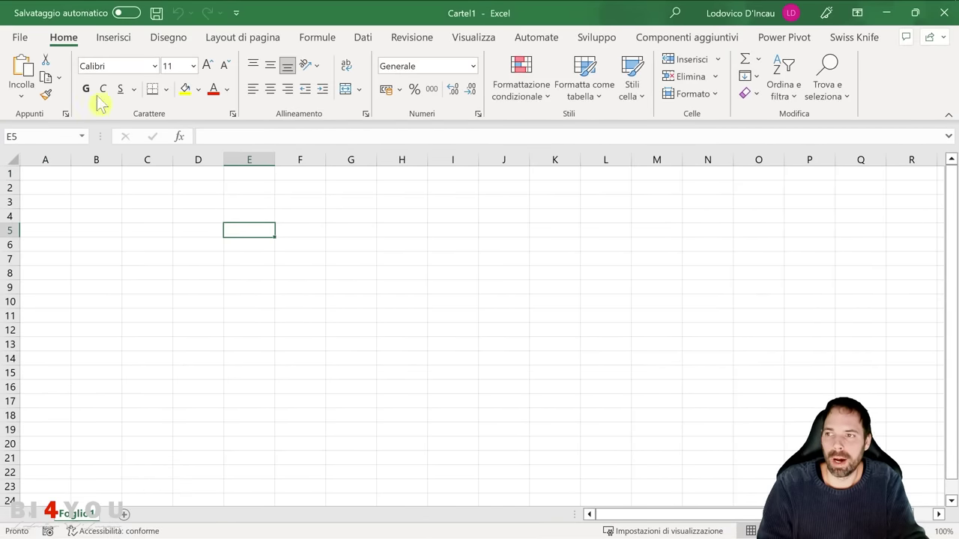
{"action": "left_click", "coordinate": [21, 38]}
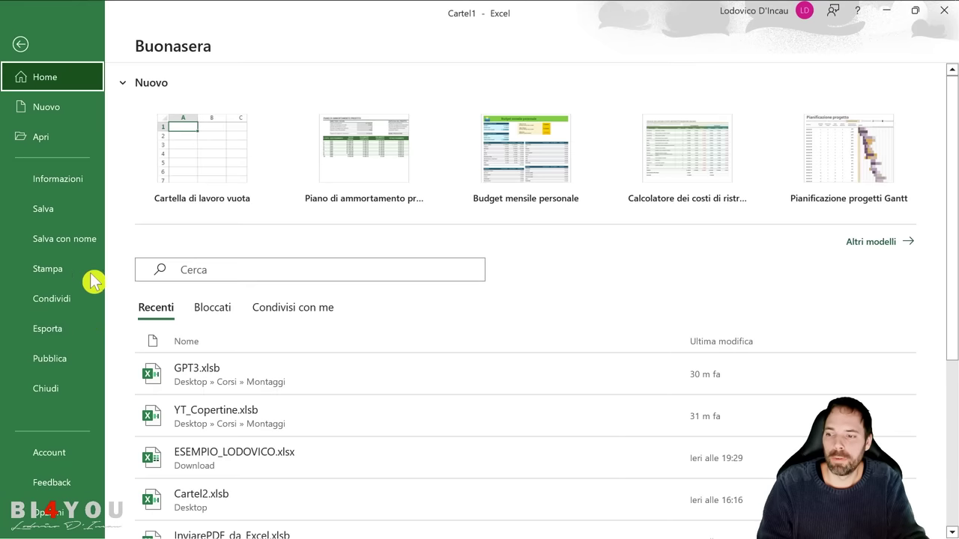
Step: Browse from Excel Add-ins to the Downloads folder and choose Excel_SwissKnife.xlam
{"action": "left_click", "coordinate": [66, 514]}
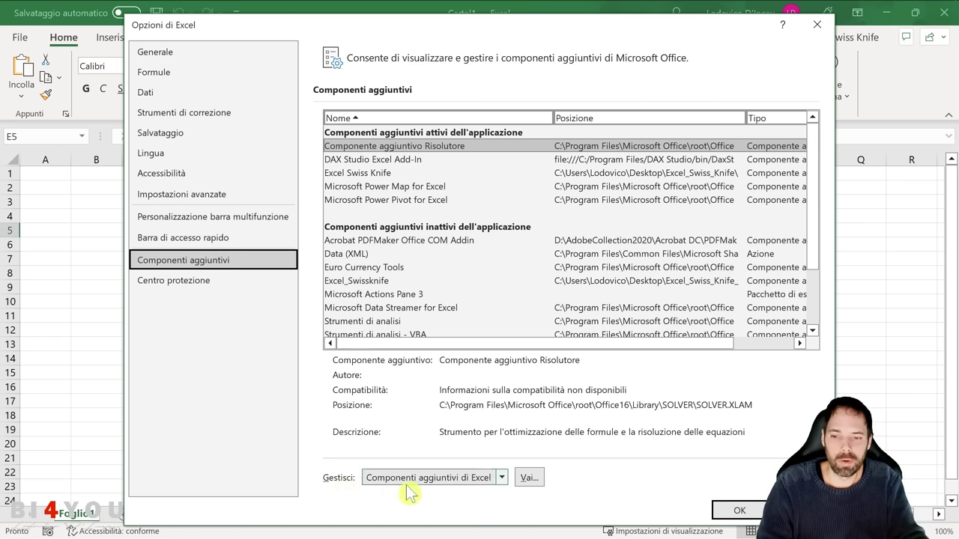
{"action": "left_click", "coordinate": [532, 482]}
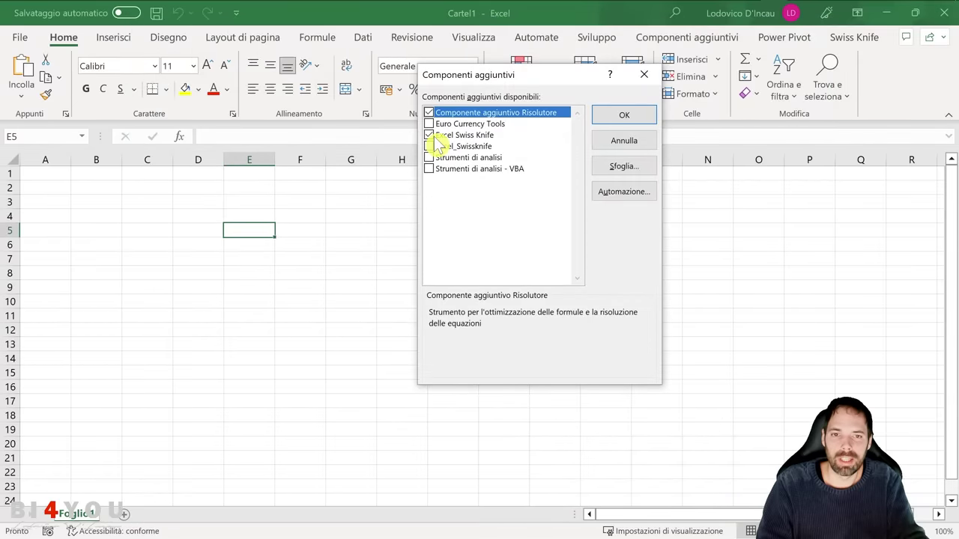
{"action": "left_click", "coordinate": [629, 168]}
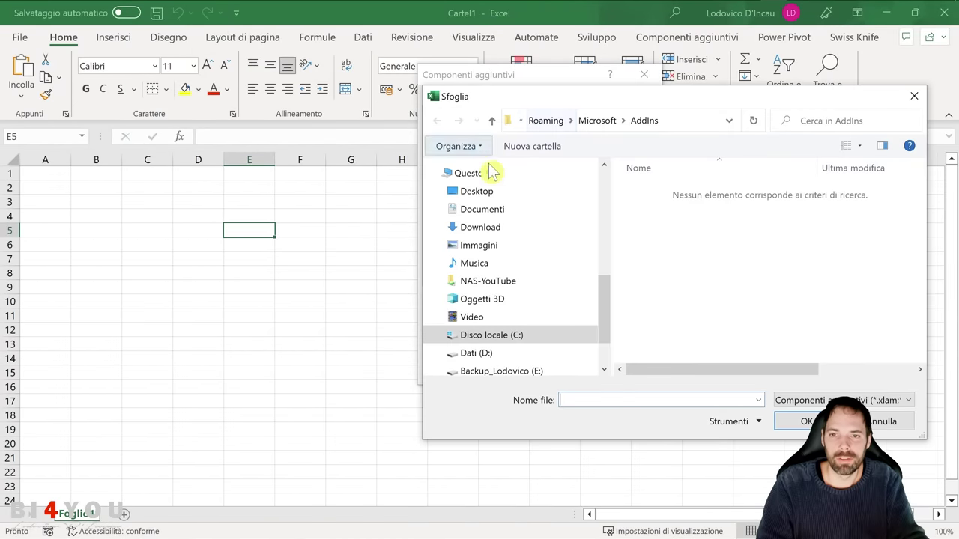
{"action": "key", "text": "ctrl+v"}
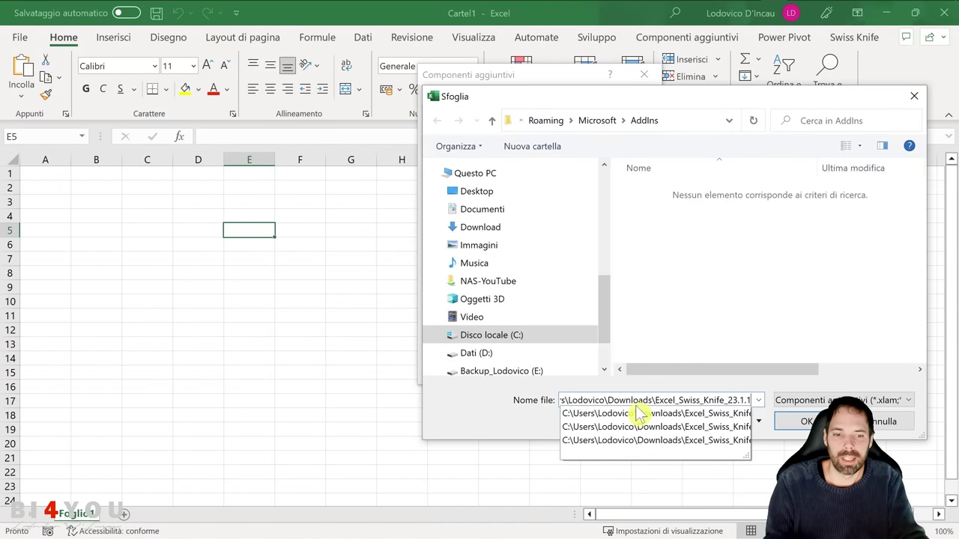
{"action": "key", "text": "Return"}
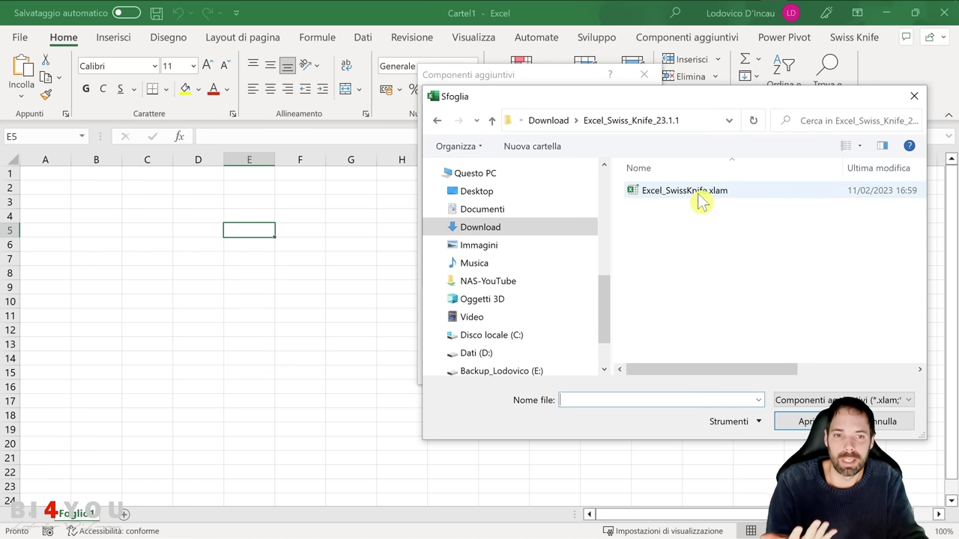
{"action": "left_click", "coordinate": [656, 191]}
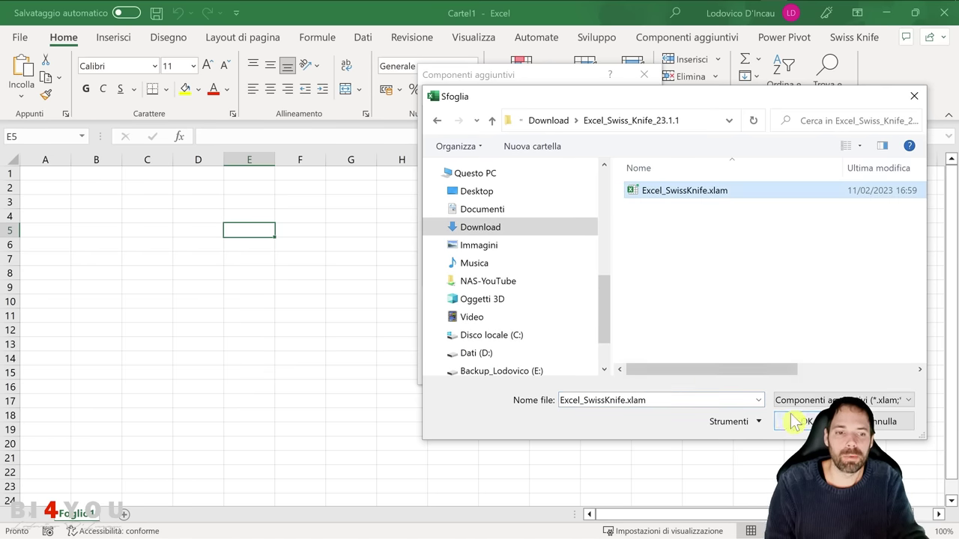
{"action": "left_click", "coordinate": [882, 424]}
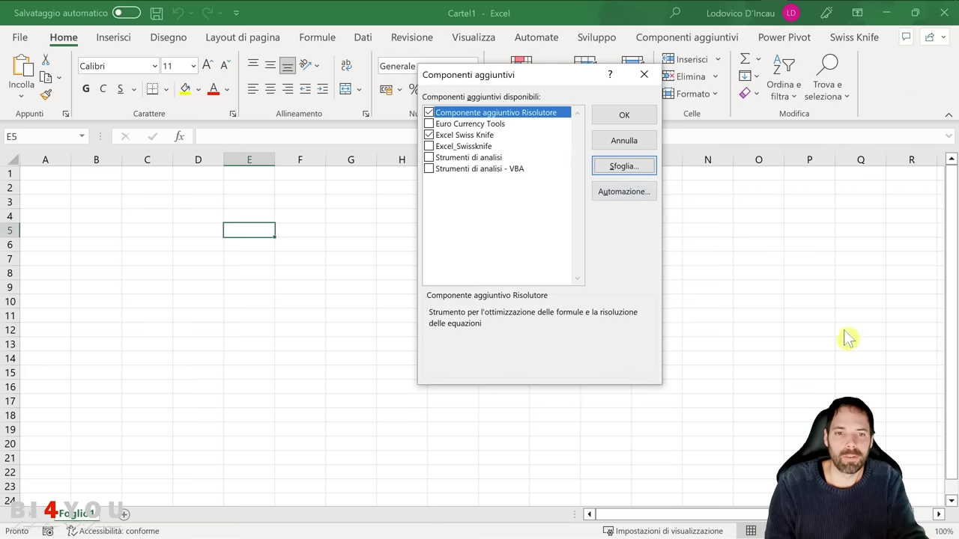
Step: Enable Excel Swiss Knife in the Add-ins list and show its ribbon tab
{"action": "left_click", "coordinate": [457, 137]}
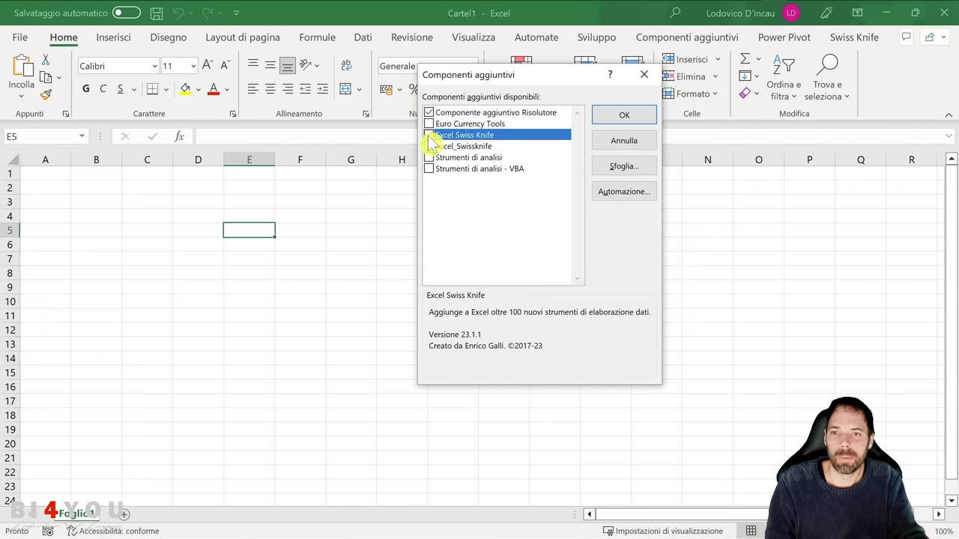
{"action": "left_click", "coordinate": [430, 136]}
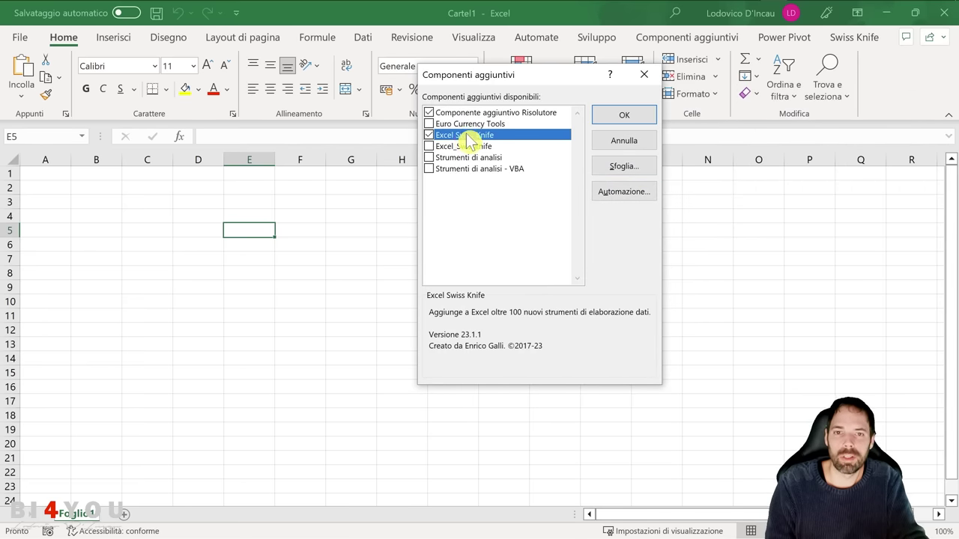
{"action": "left_click", "coordinate": [624, 115]}
{"action": "left_click", "coordinate": [852, 38]}
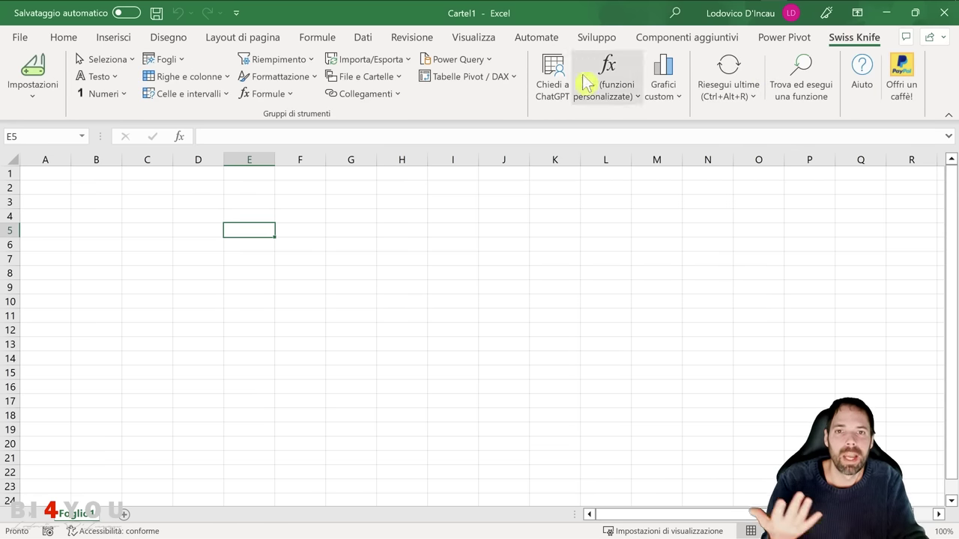
Step: Open Chiedi a ChatGPT, move its dialog fully into view, then switch to Firefox
{"action": "left_click", "coordinate": [552, 86]}
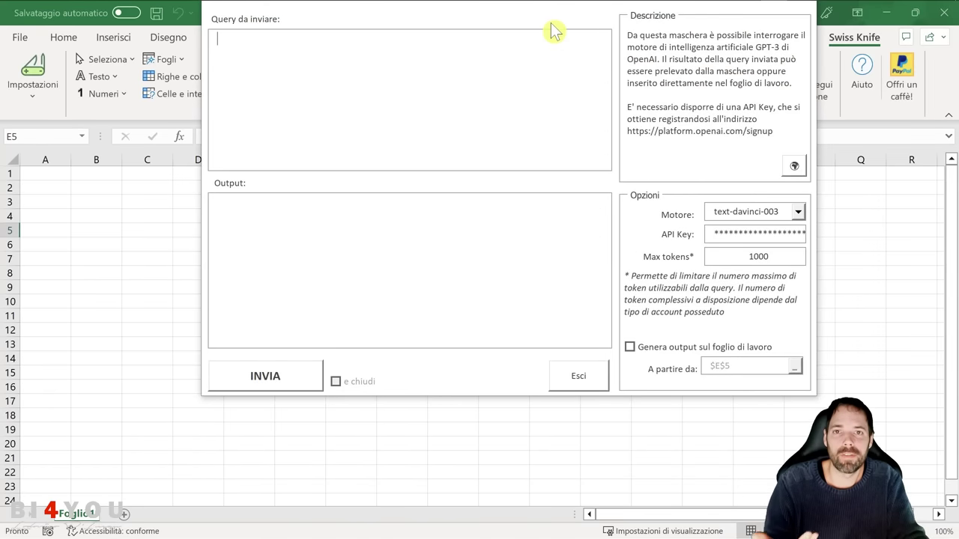
{"action": "left_click_drag", "start_coordinate": [552, 14], "coordinate": [500, 63]}
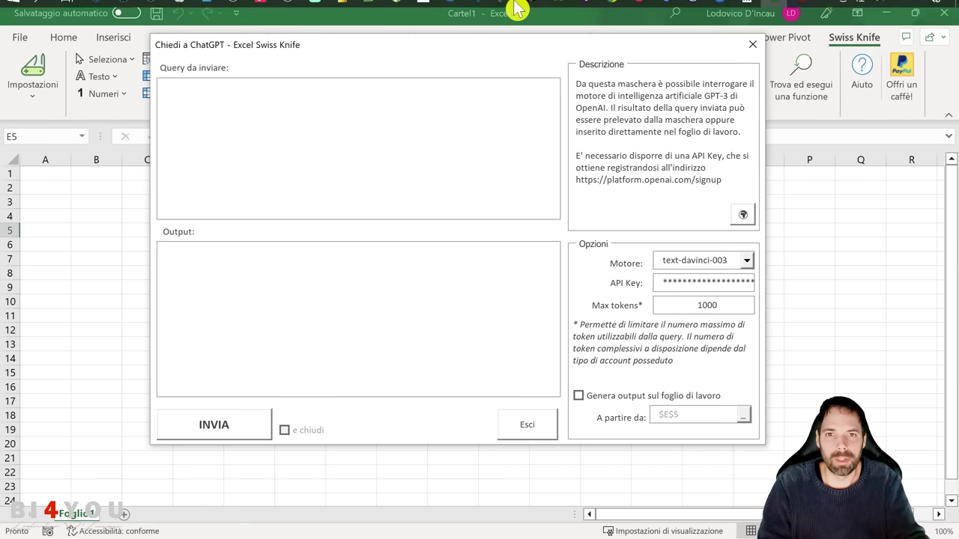
{"action": "left_click", "coordinate": [638, 11]}
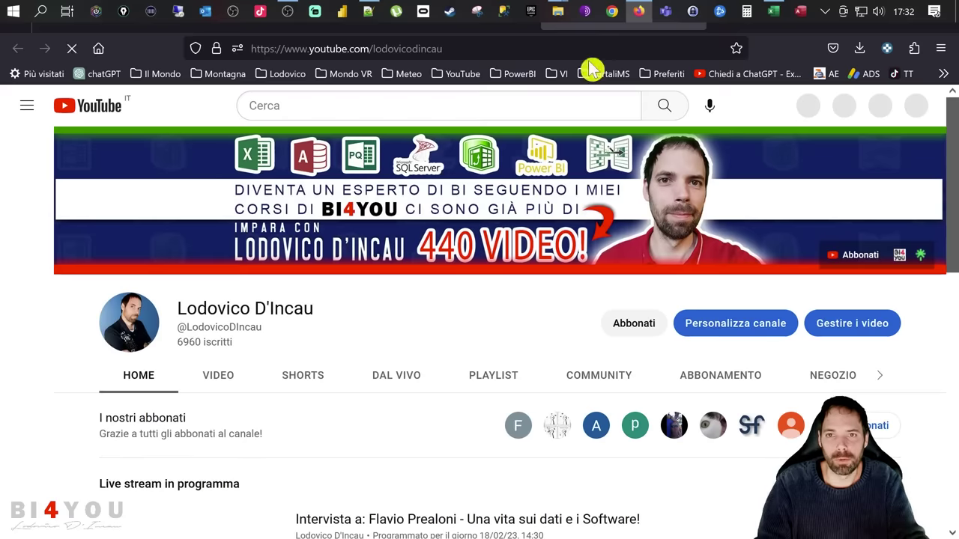
Step: Go to openai.com and open the OpenAI API page
{"action": "left_click", "coordinate": [378, 48]}
{"action": "type", "text": "openai.co"}
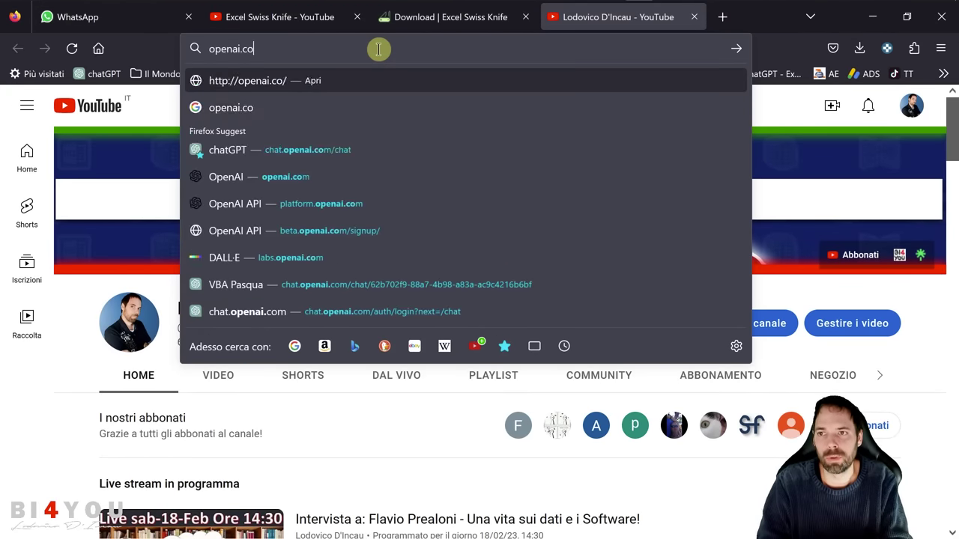
{"action": "key", "text": "Return"}
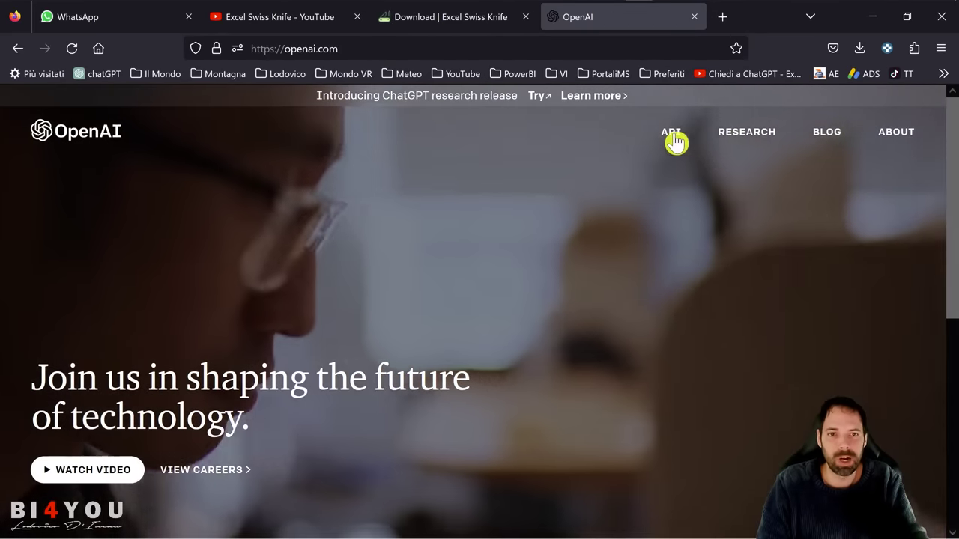
{"action": "left_click", "coordinate": [671, 133]}
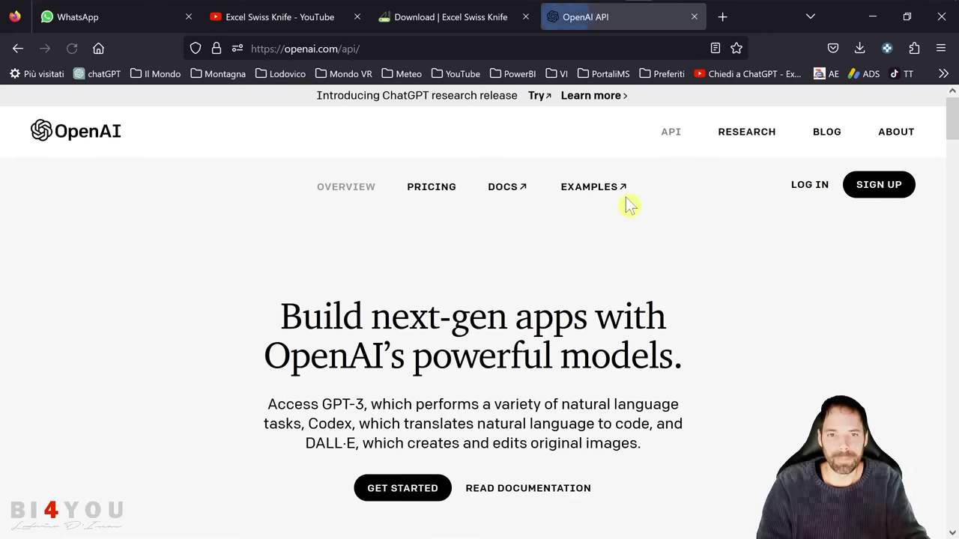
Step: Sign up for the OpenAI API, passing human verification and continuing with a Google account
{"action": "left_click", "coordinate": [876, 185]}
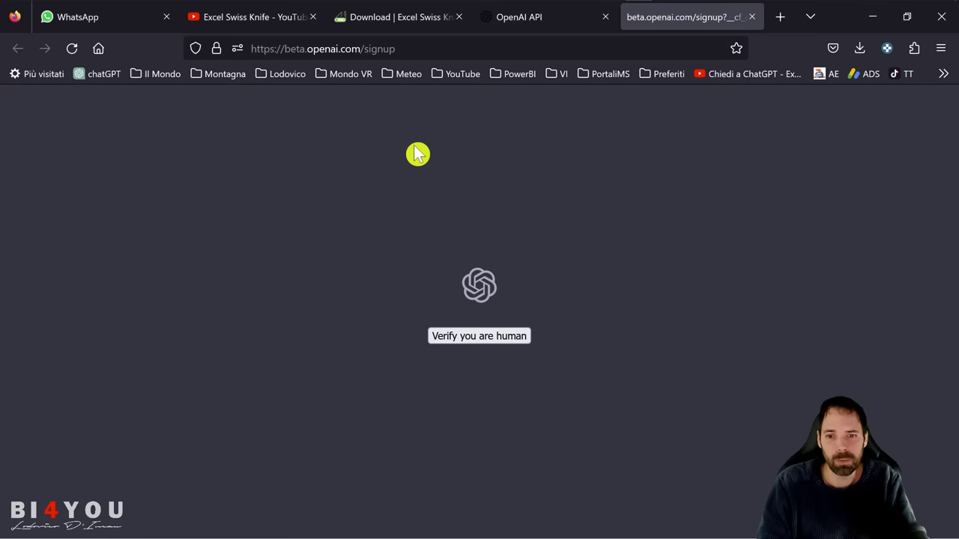
{"action": "left_click", "coordinate": [474, 346]}
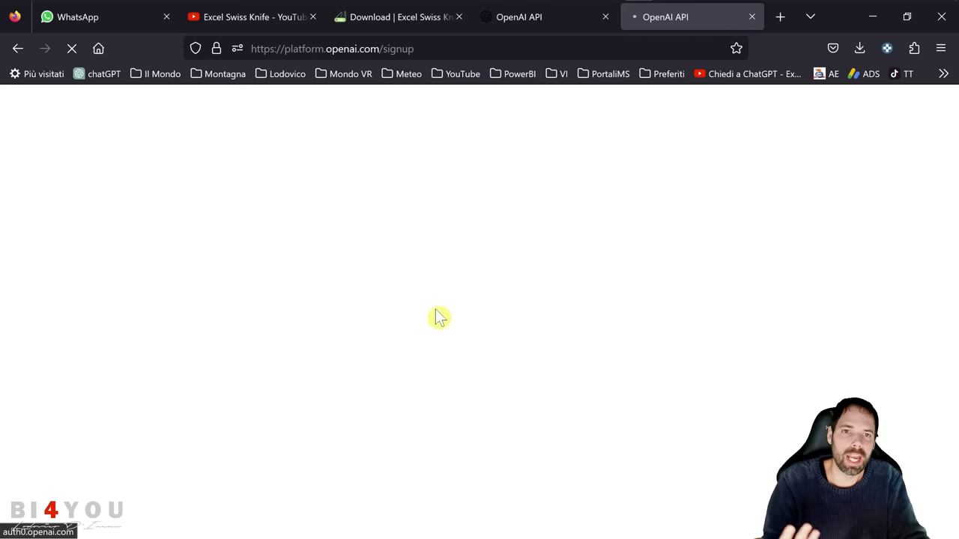
{"action": "left_click", "coordinate": [238, 257]}
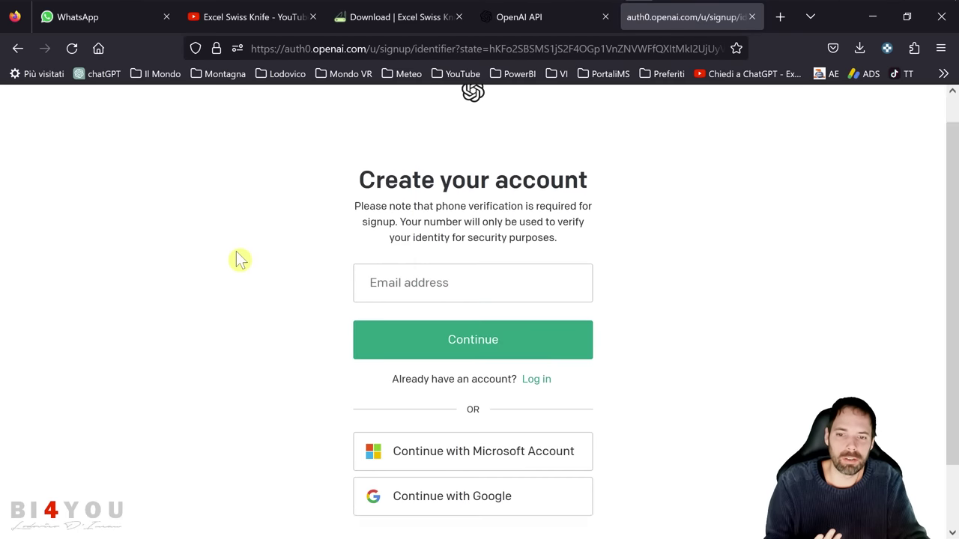
{"action": "scroll", "coordinate": [238, 258], "scroll_direction": "down", "scroll_amount": 1}
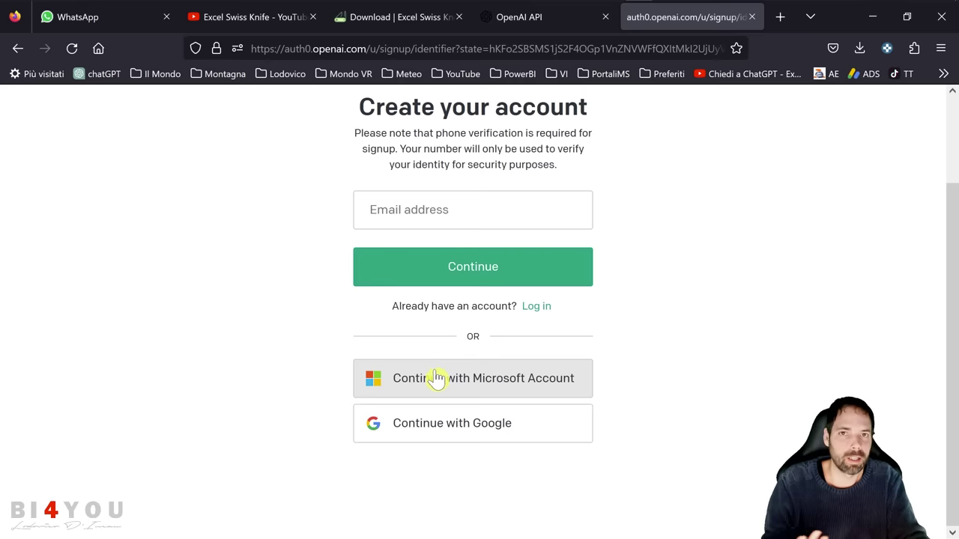
{"action": "left_click", "coordinate": [427, 429]}
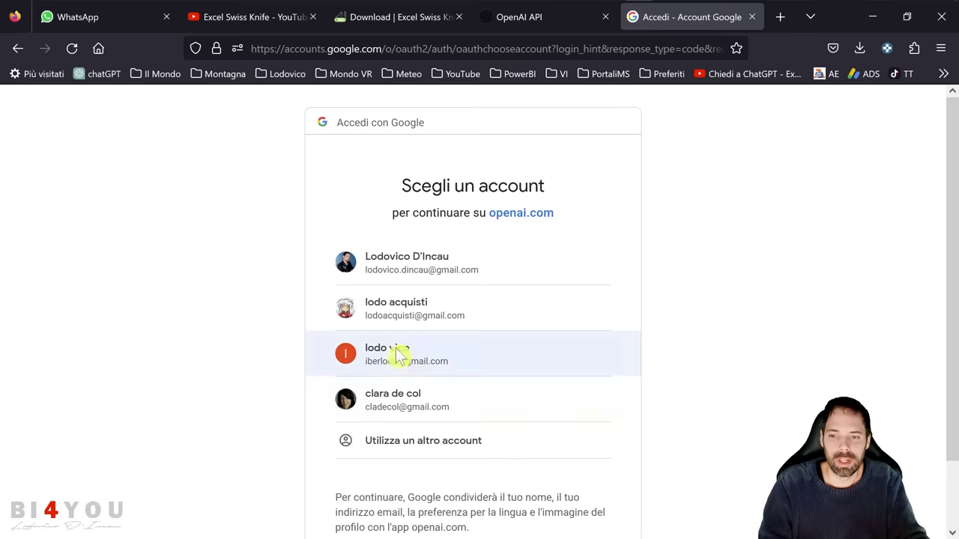
{"action": "left_click", "coordinate": [426, 367]}
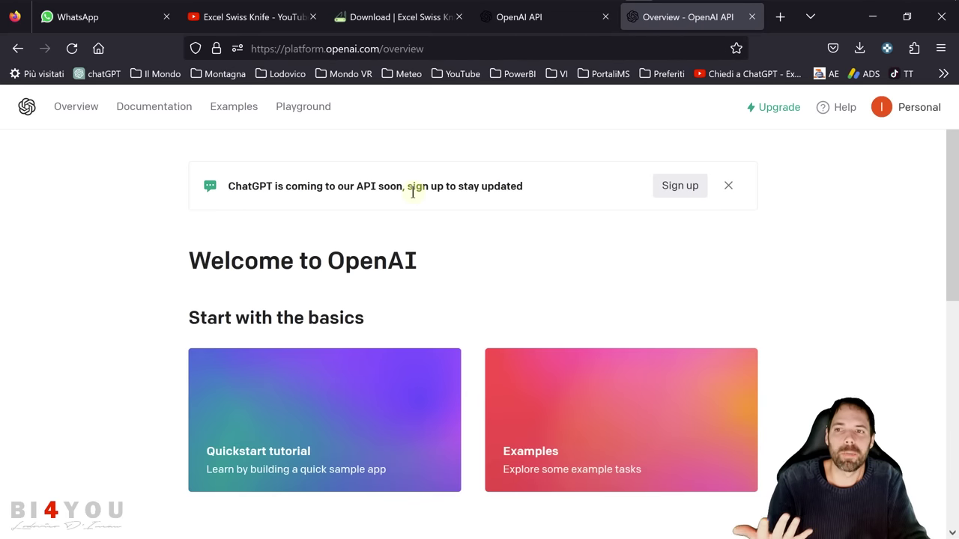
Step: Create and copy a new secret key under Personal > View API keys, then minimize Firefox
{"action": "left_click", "coordinate": [903, 111]}
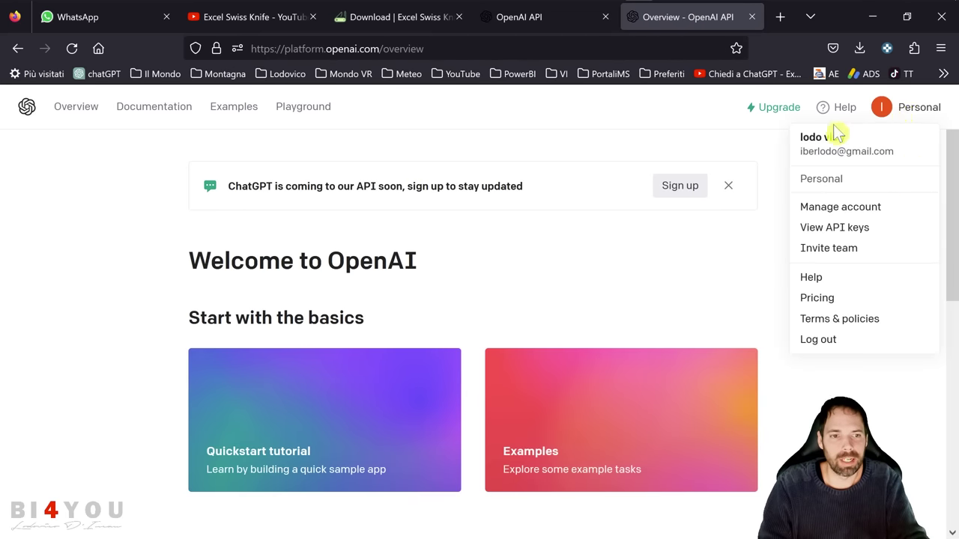
{"action": "left_click", "coordinate": [833, 234]}
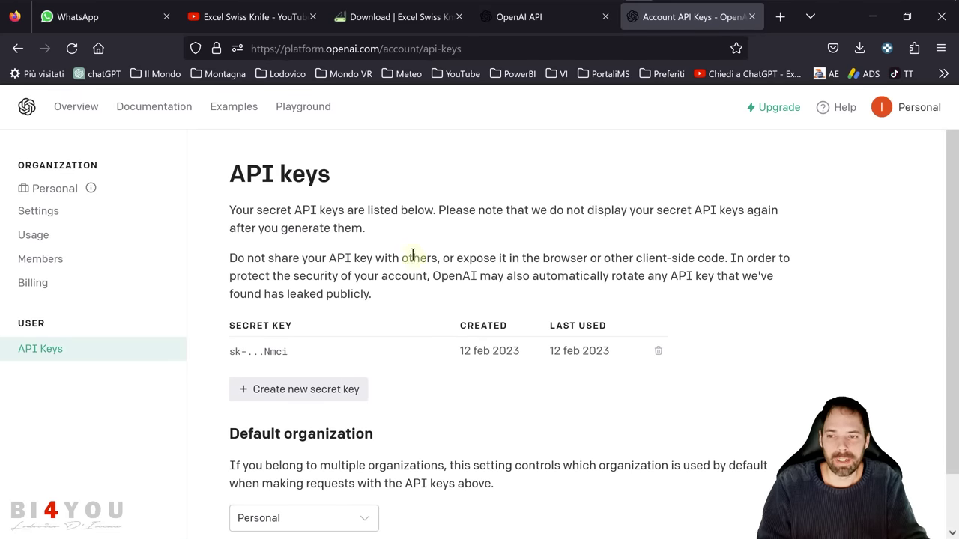
{"action": "scroll", "coordinate": [412, 269], "scroll_direction": "down", "scroll_amount": 2}
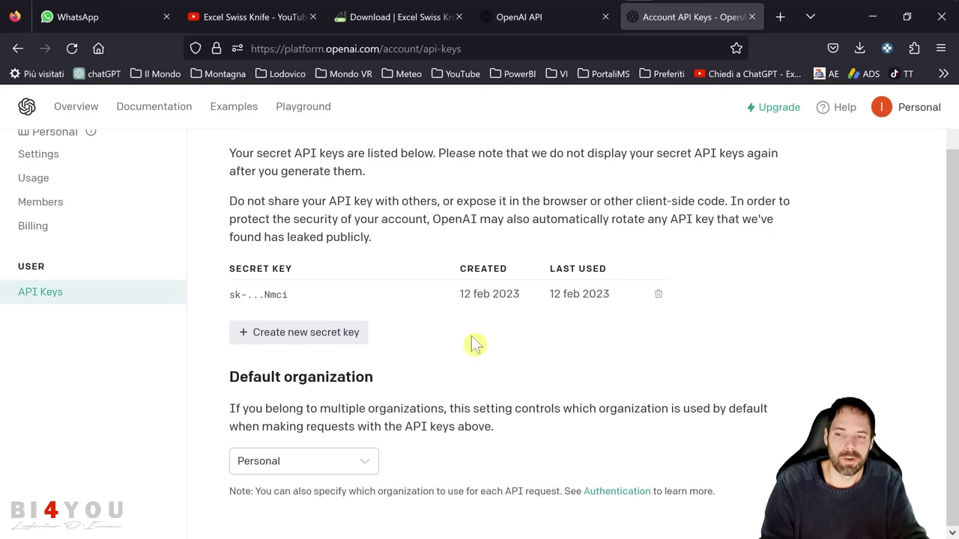
{"action": "left_click", "coordinate": [289, 339]}
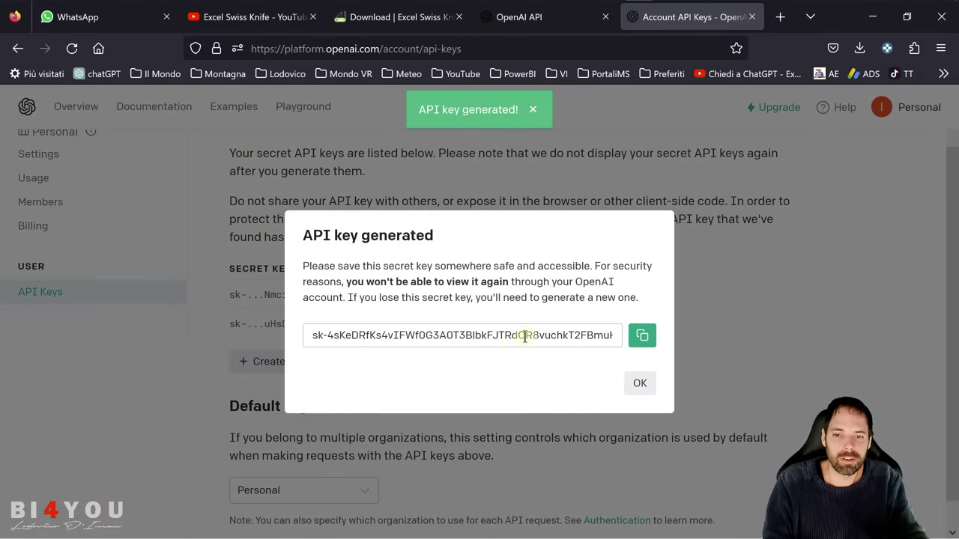
{"action": "left_click_drag", "start_coordinate": [310, 335], "coordinate": [569, 335]}
{"action": "left_click", "coordinate": [642, 335]}
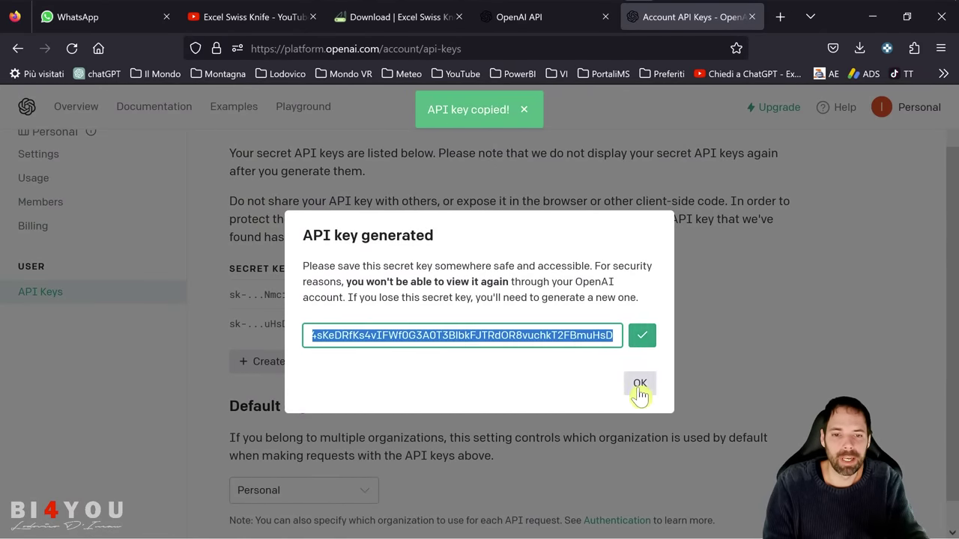
{"action": "left_click", "coordinate": [640, 383]}
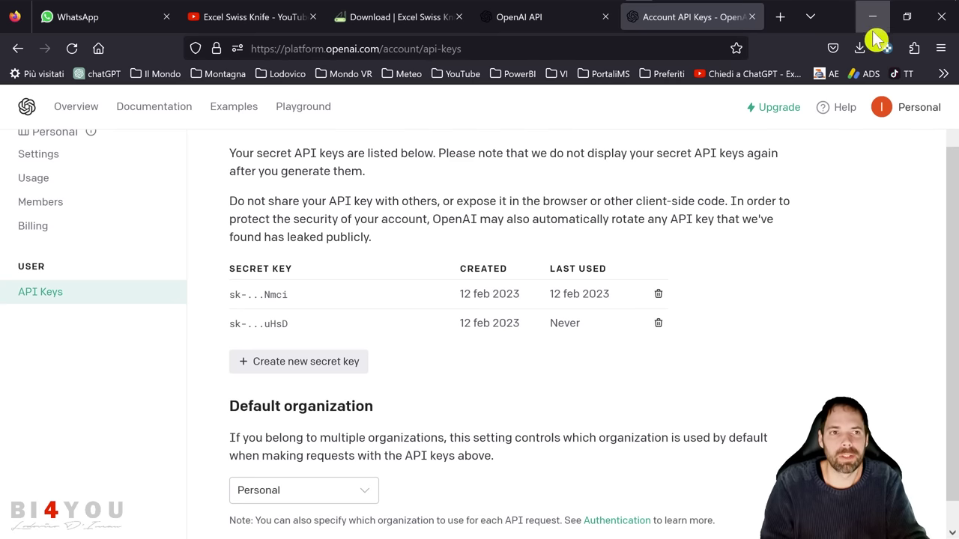
{"action": "left_click", "coordinate": [873, 17]}
Step: Delete the old API key in Ask ChatGPT, enter the new one, and review the text-davinci-003 engine list
{"action": "left_click", "coordinate": [679, 281]}
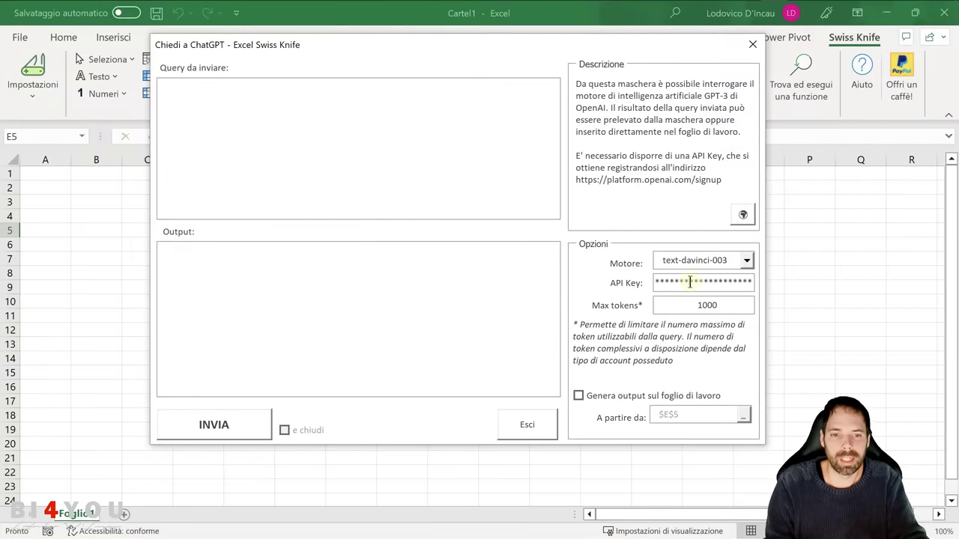
{"action": "double_click", "coordinate": [663, 281]}
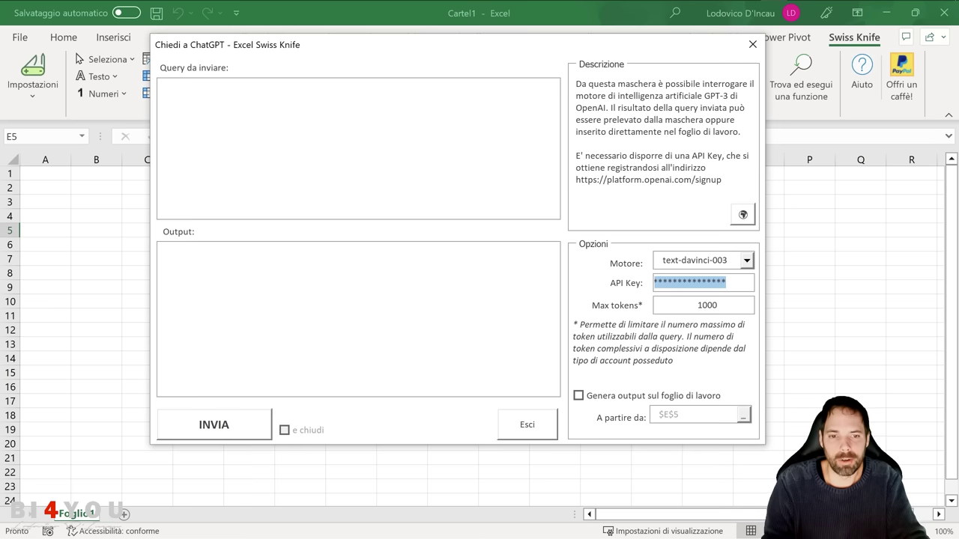
{"action": "key", "text": "BackSpace"}
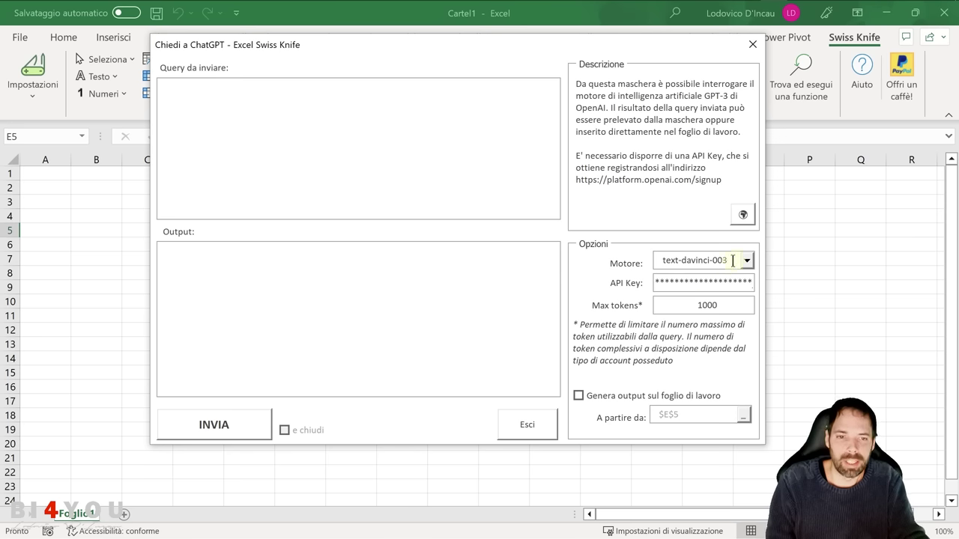
{"action": "left_click", "coordinate": [747, 264]}
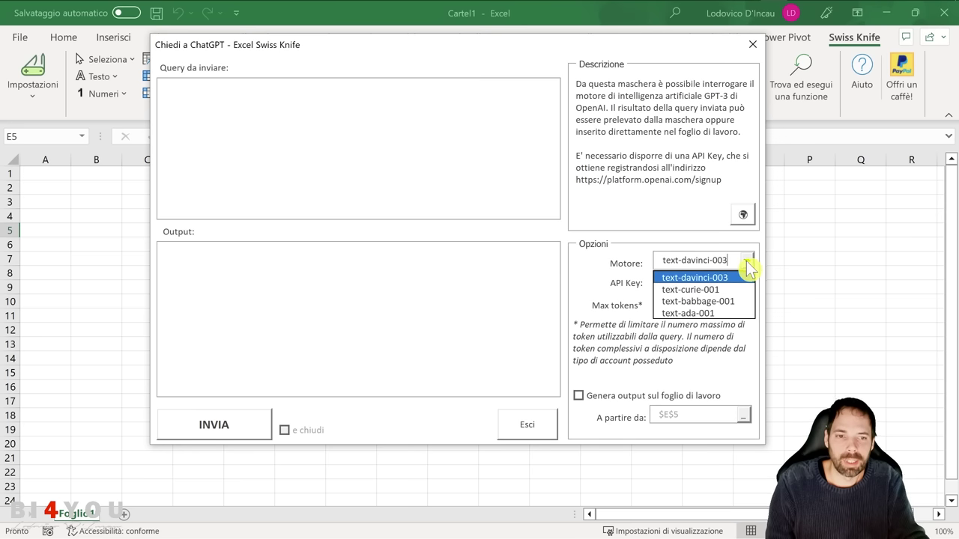
{"action": "left_click", "coordinate": [697, 279]}
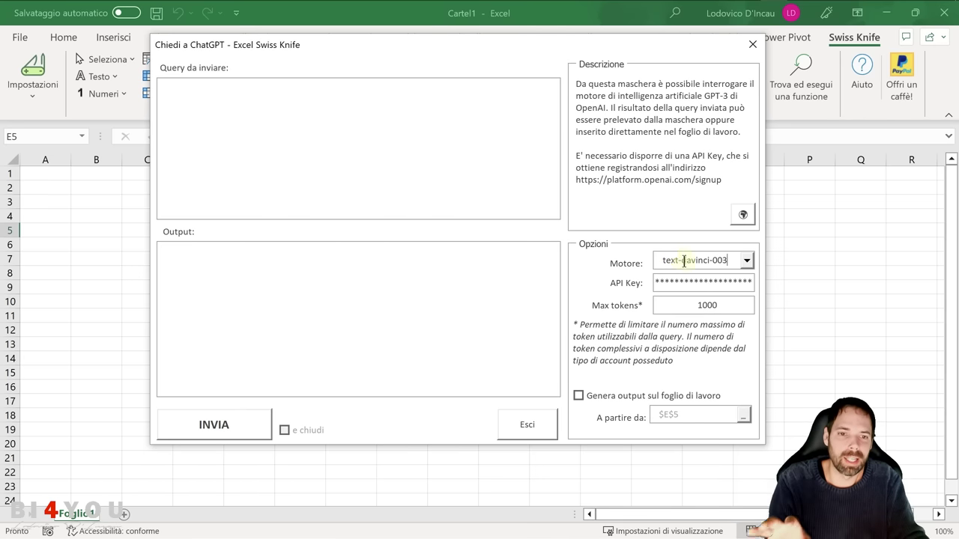
{"action": "left_click", "coordinate": [746, 260]}
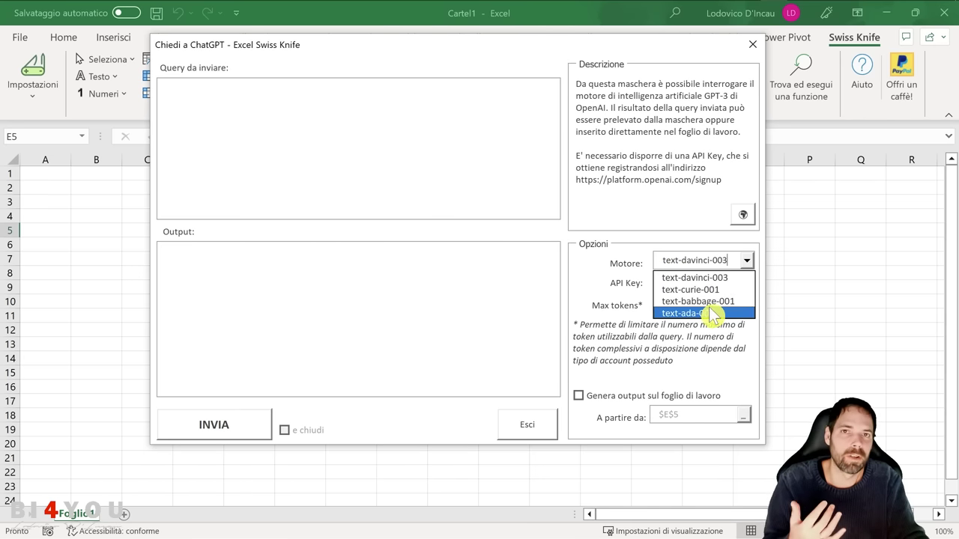
{"action": "left_click", "coordinate": [632, 270]}
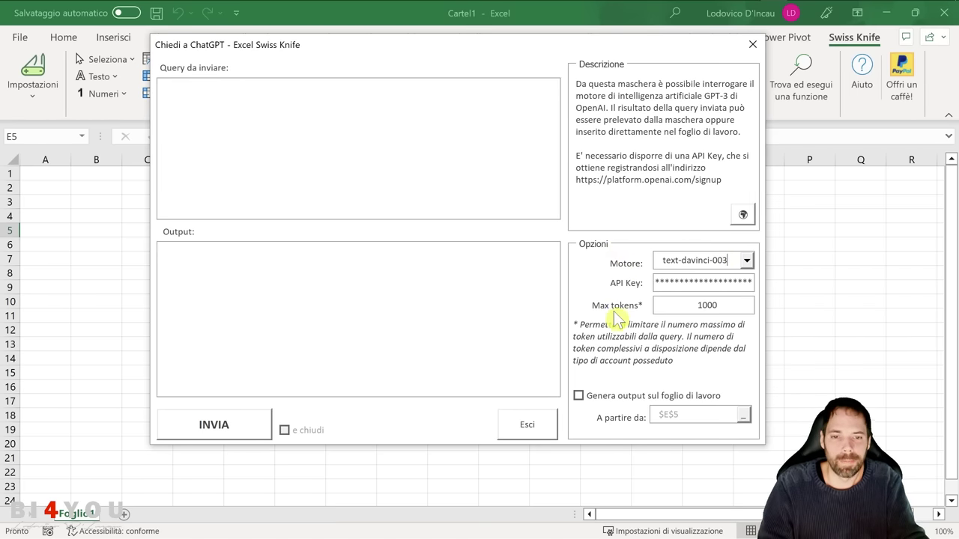
{"action": "left_click", "coordinate": [726, 307]}
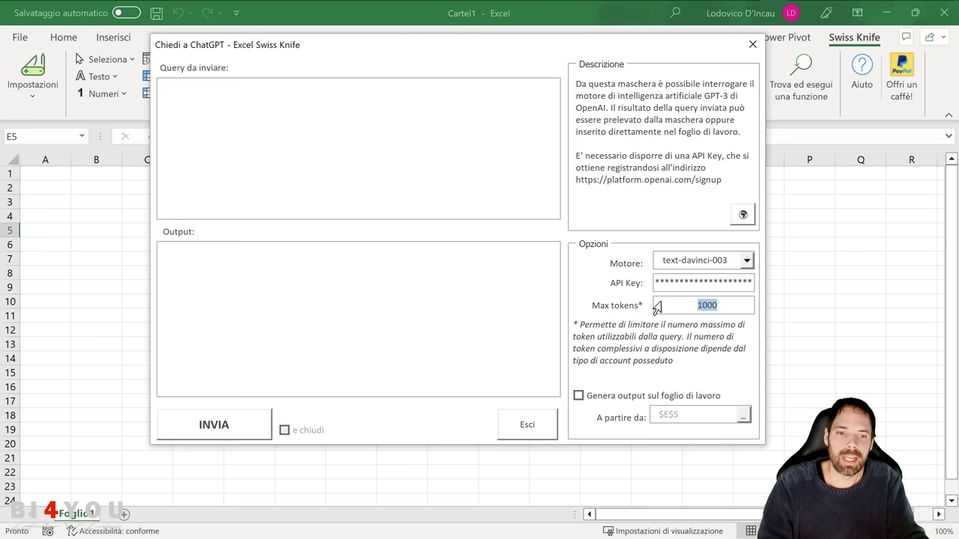